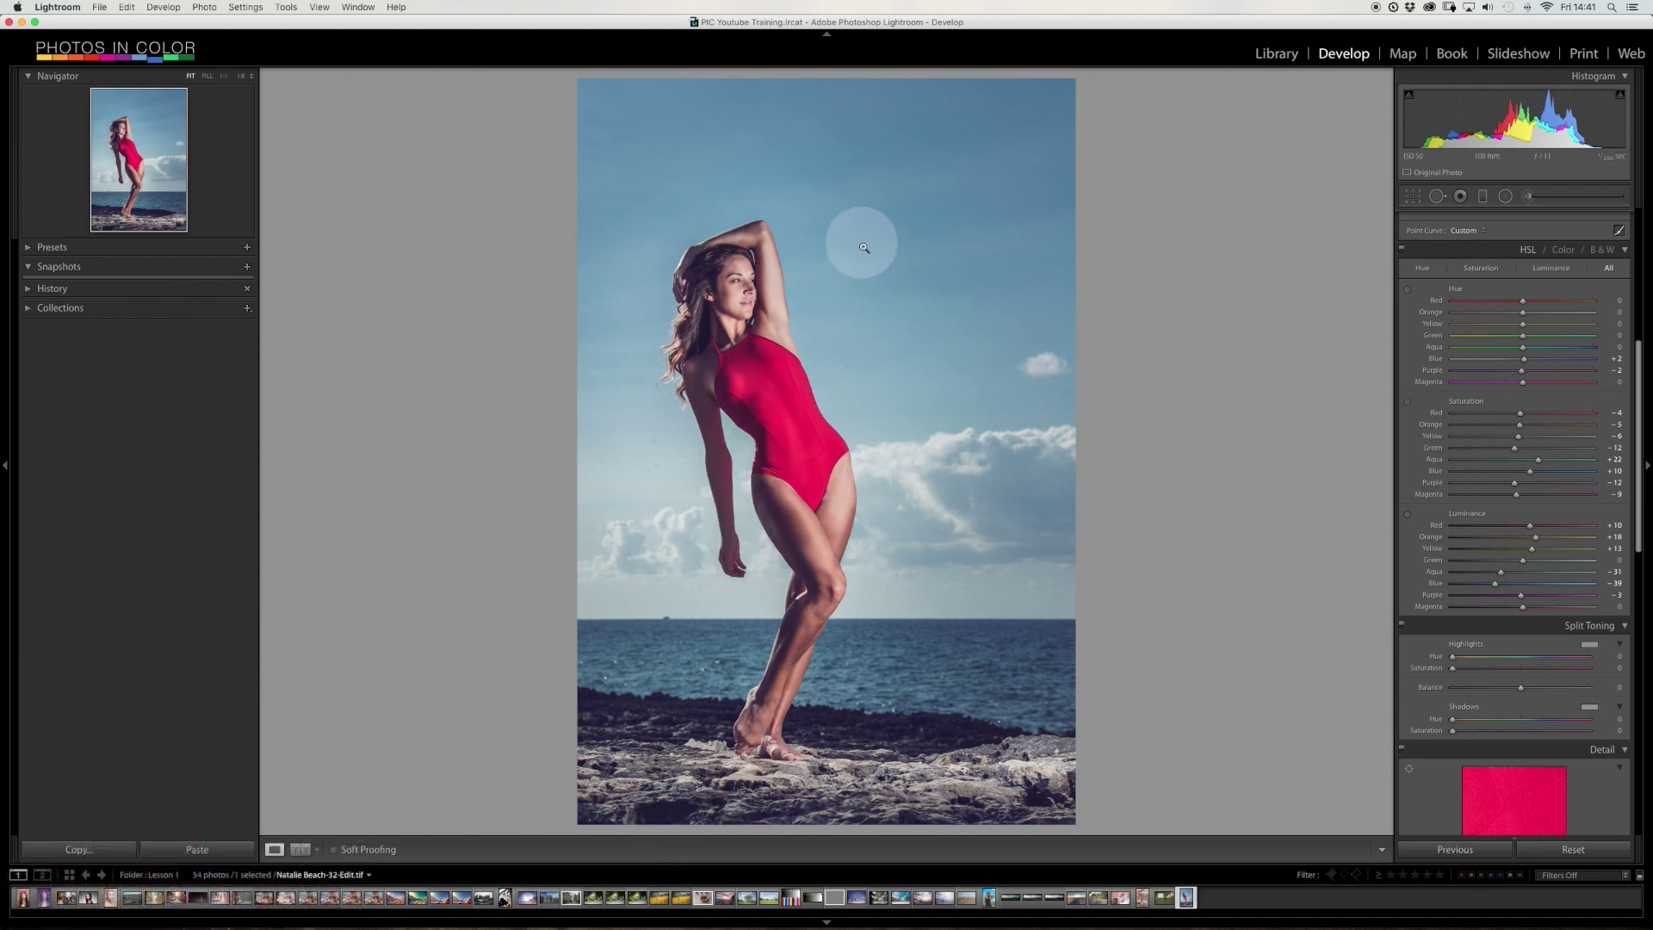
# Turn on Soft Proofing for the beach photo, switching it on and off to compare the proof preview with the normal view.
pyautogui.click(334, 850)
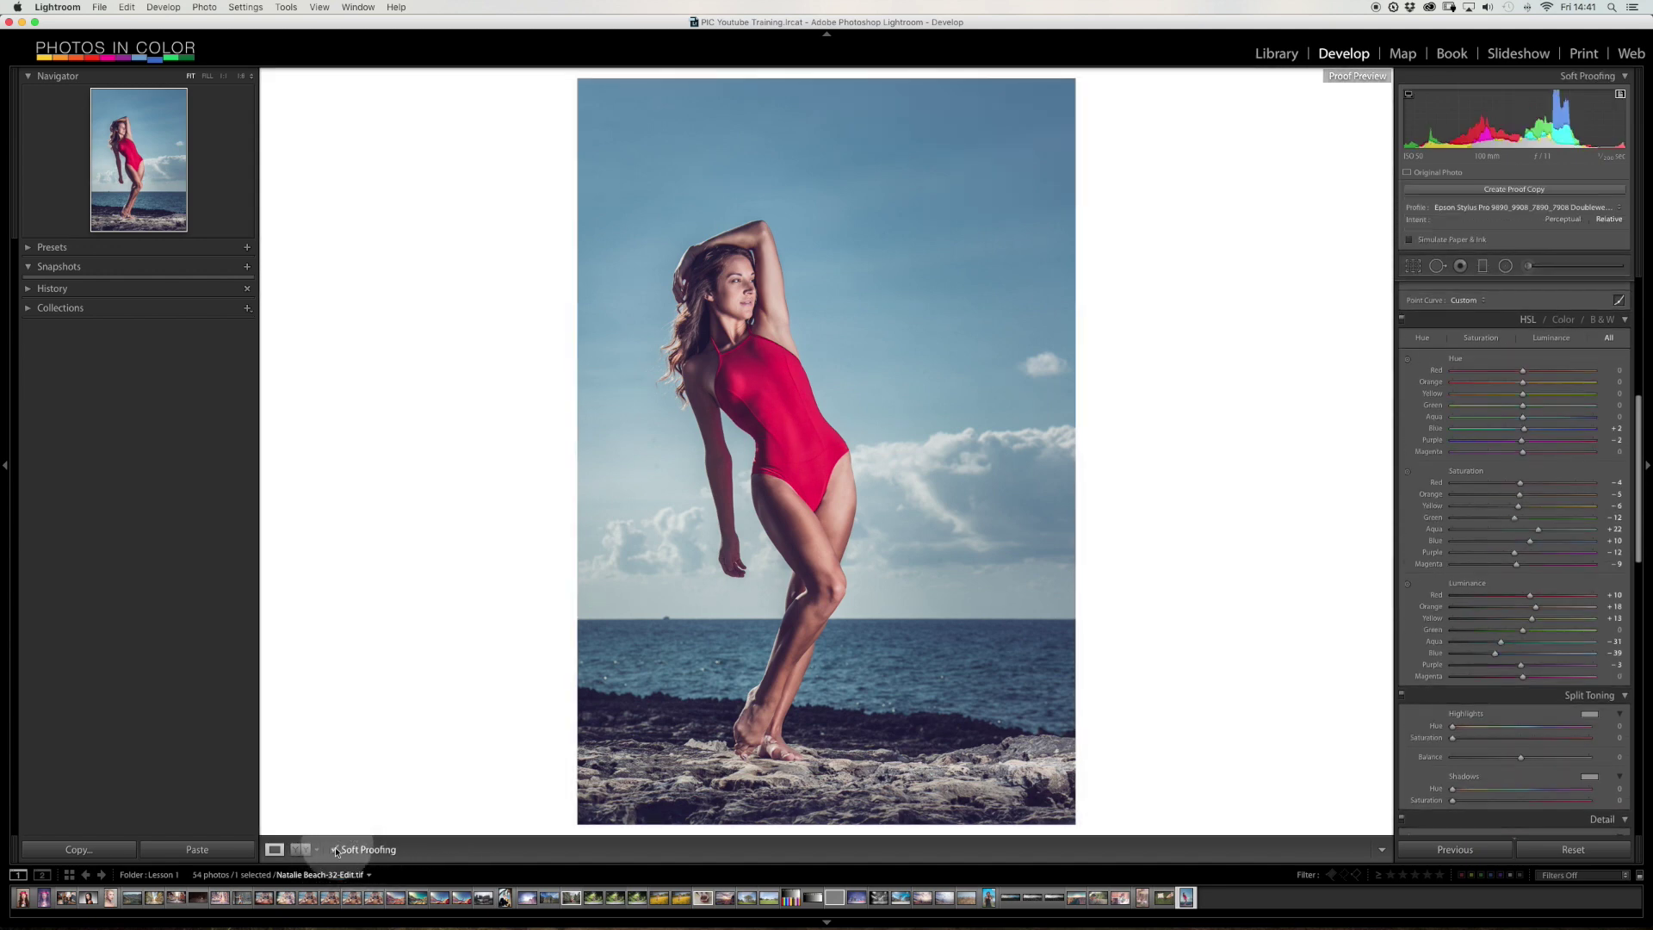
pyautogui.click(334, 849)
pyautogui.press('t')
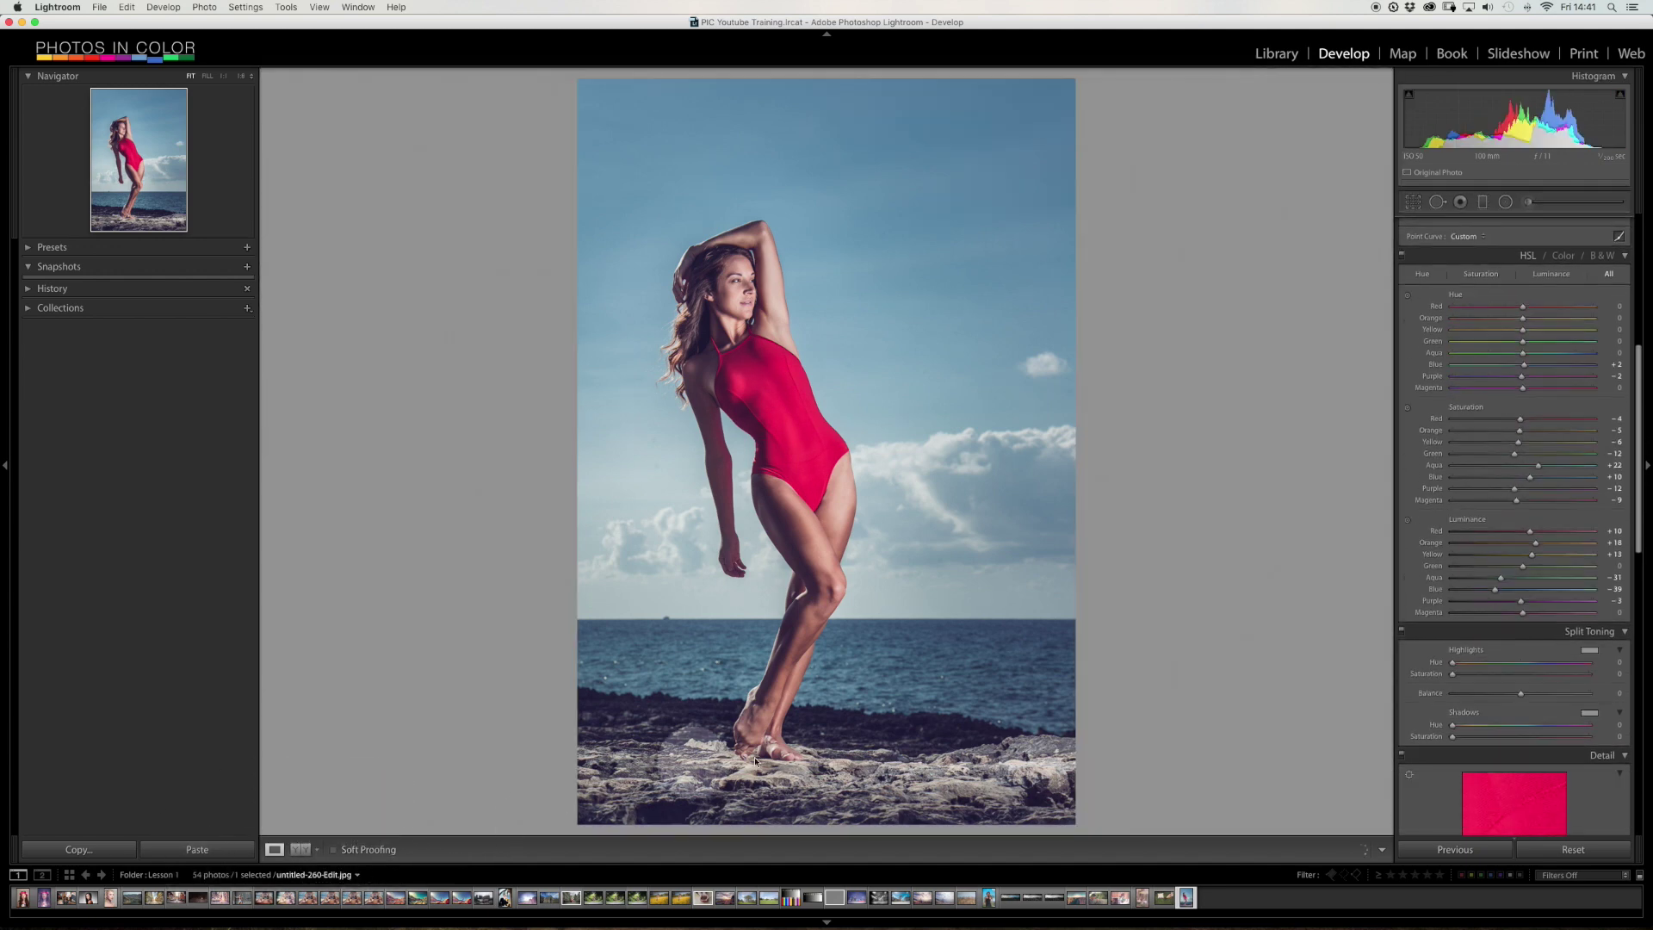
pyautogui.press('t')
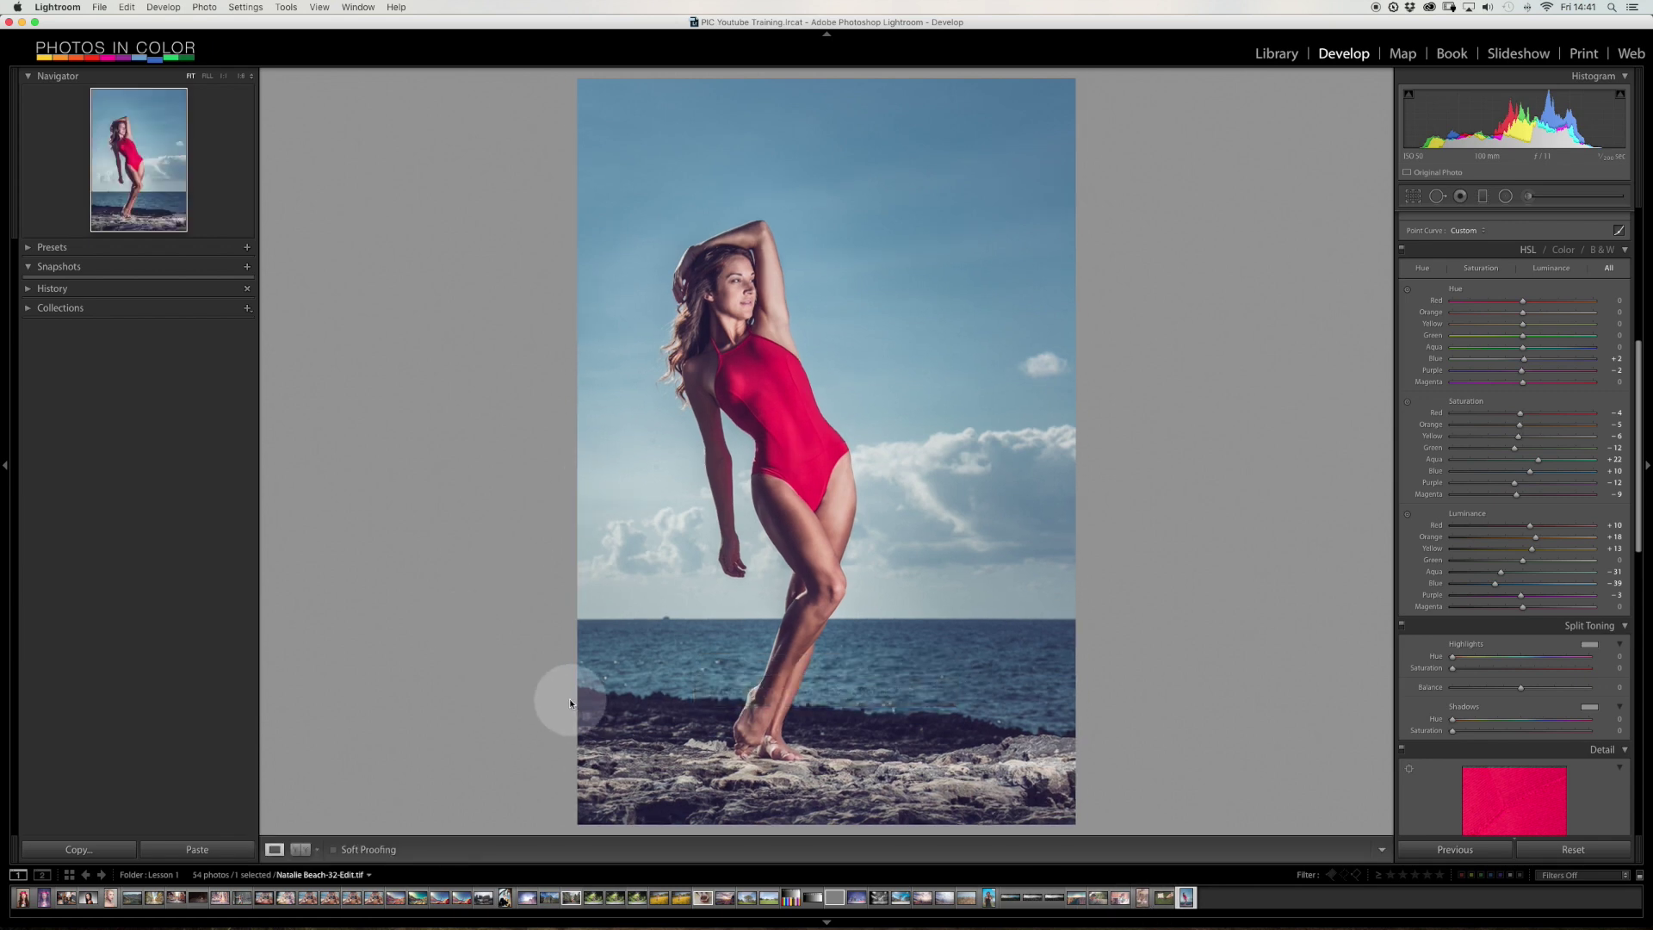
pyautogui.press('s')
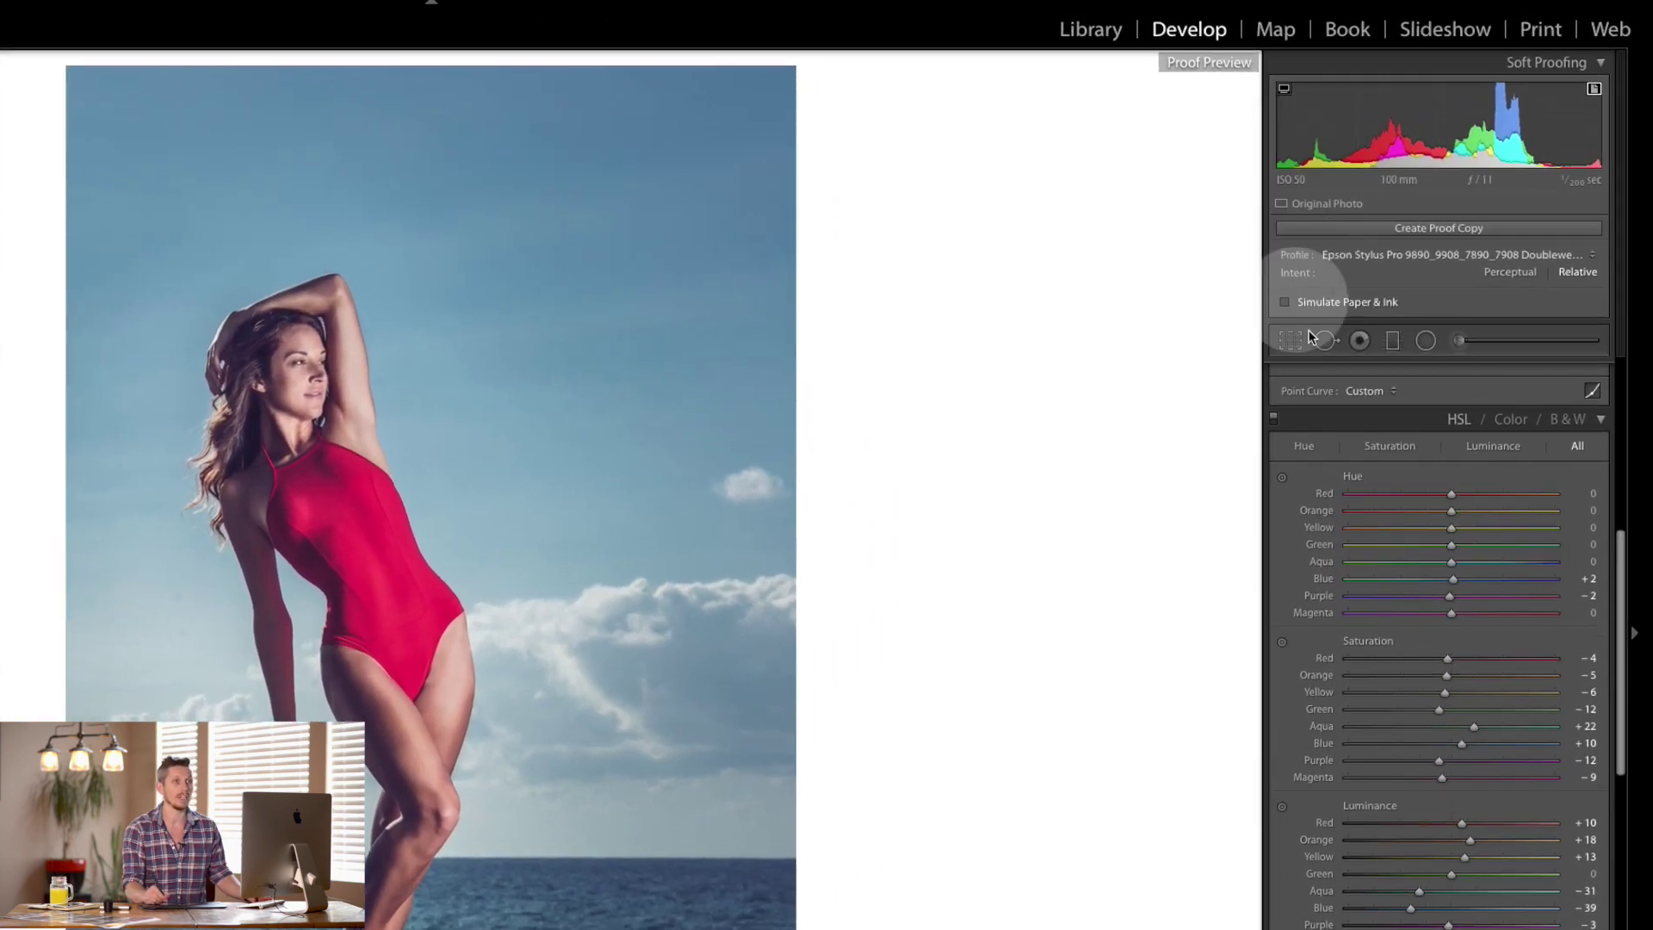
pyautogui.click(1557, 269)
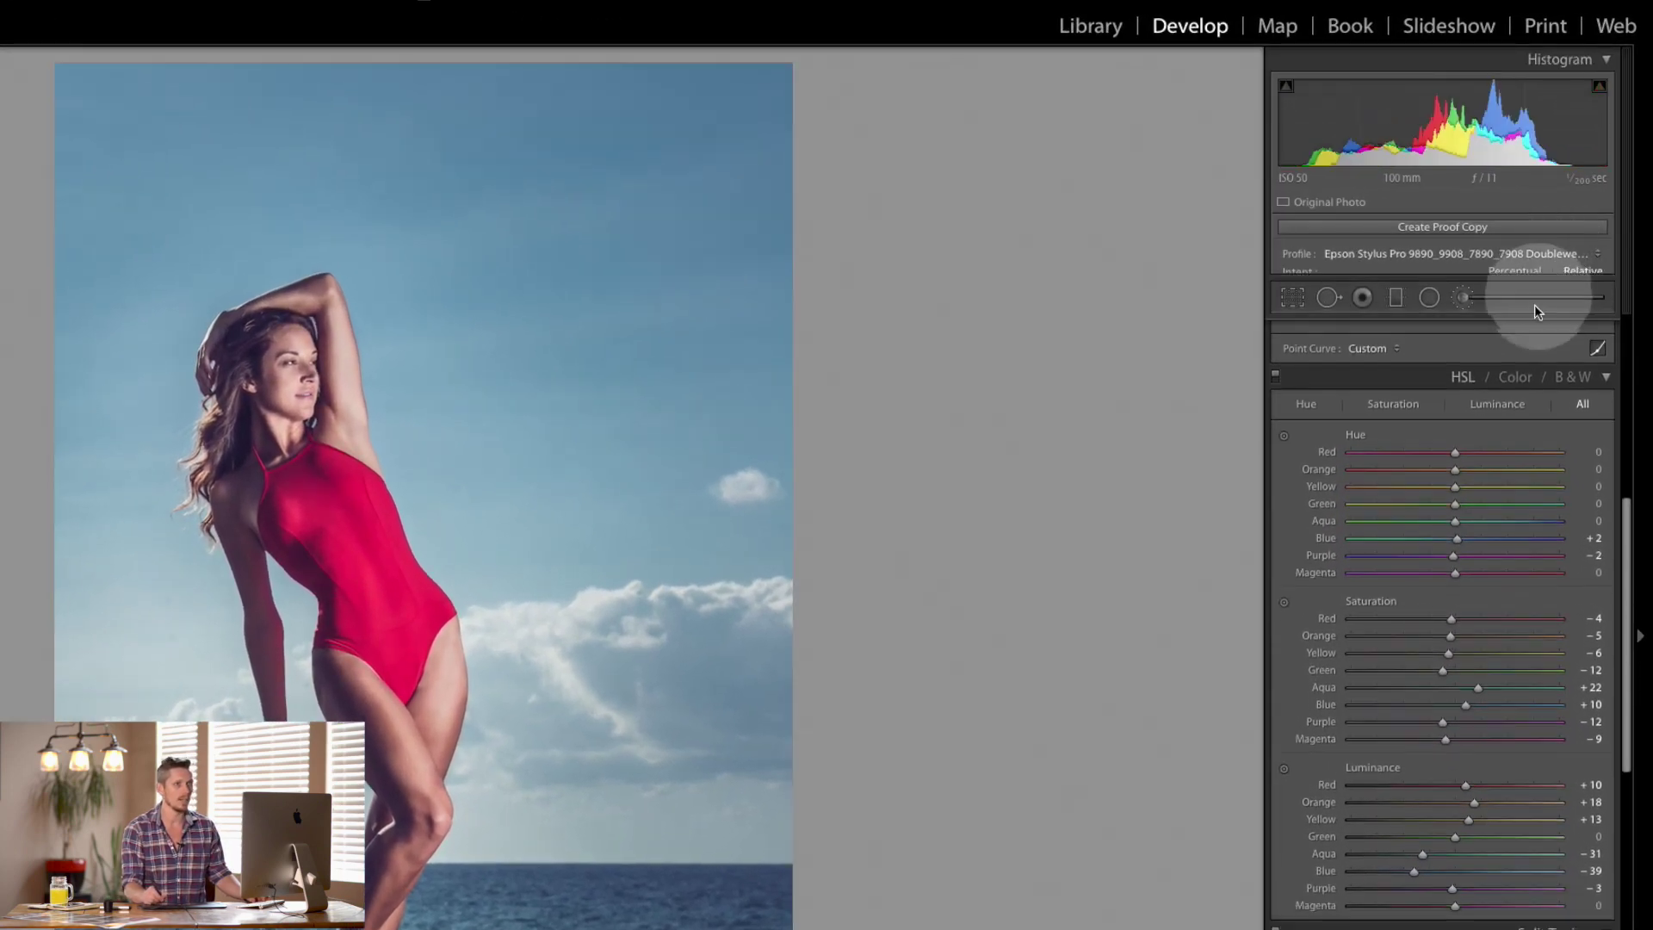
pyautogui.press('s')
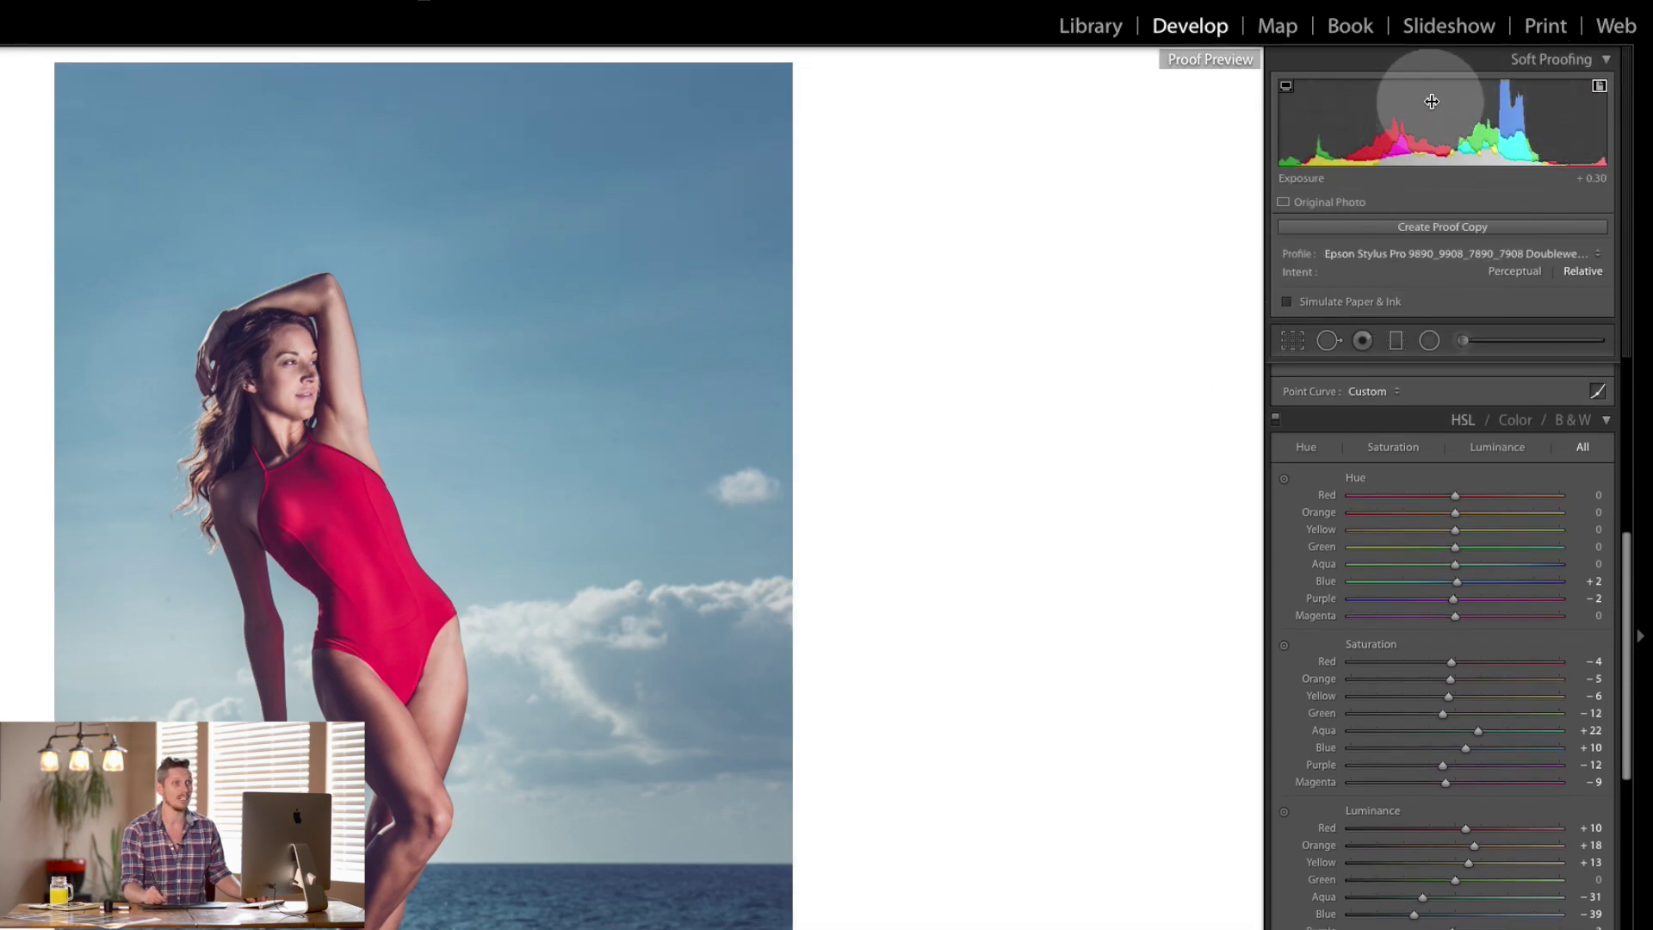
pyautogui.press('s')
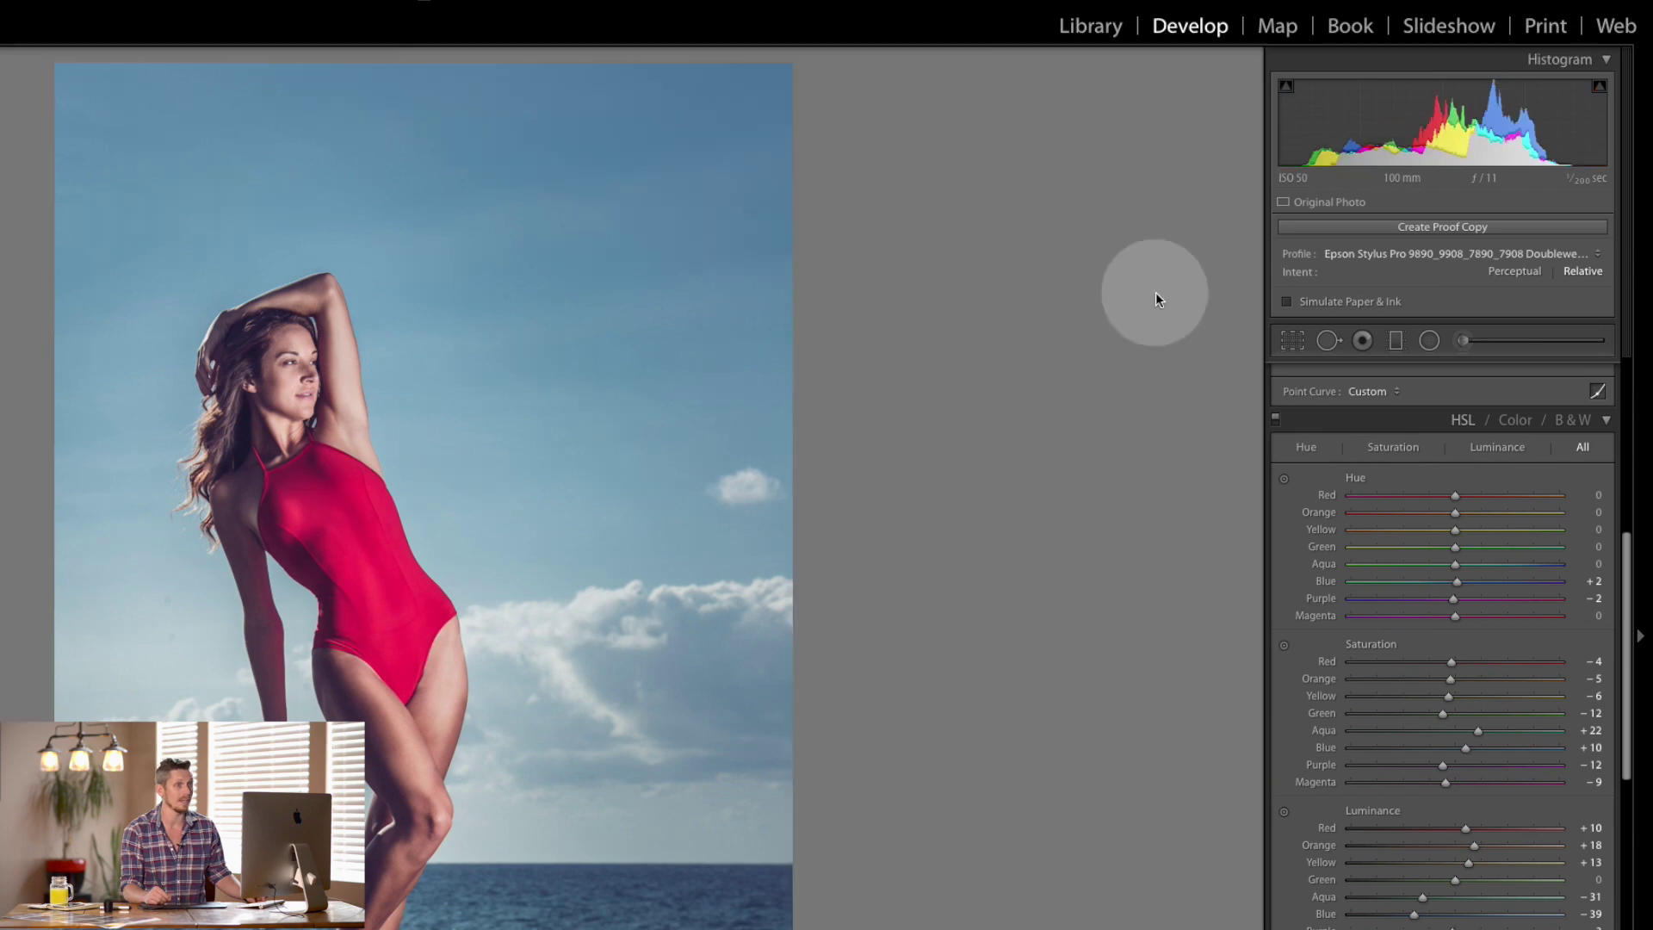
pyautogui.press('s')
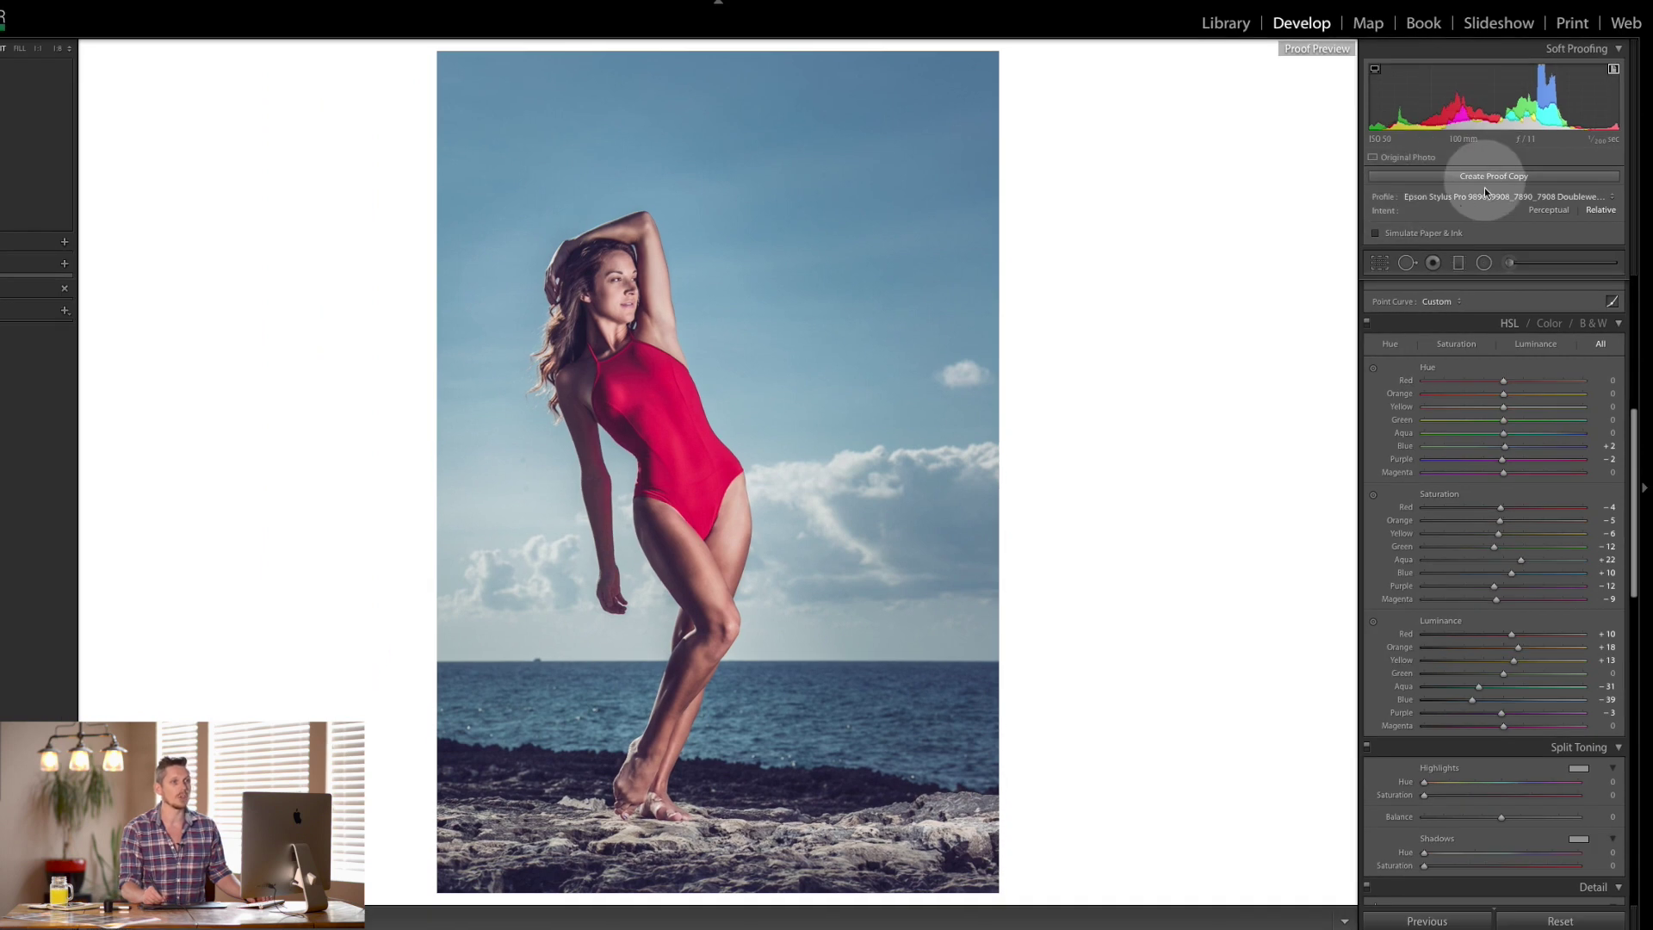
# Create a proof copy of the beach photo, enlarging the filmstrip to show the copy beside the original.
pyautogui.click(805, 921)
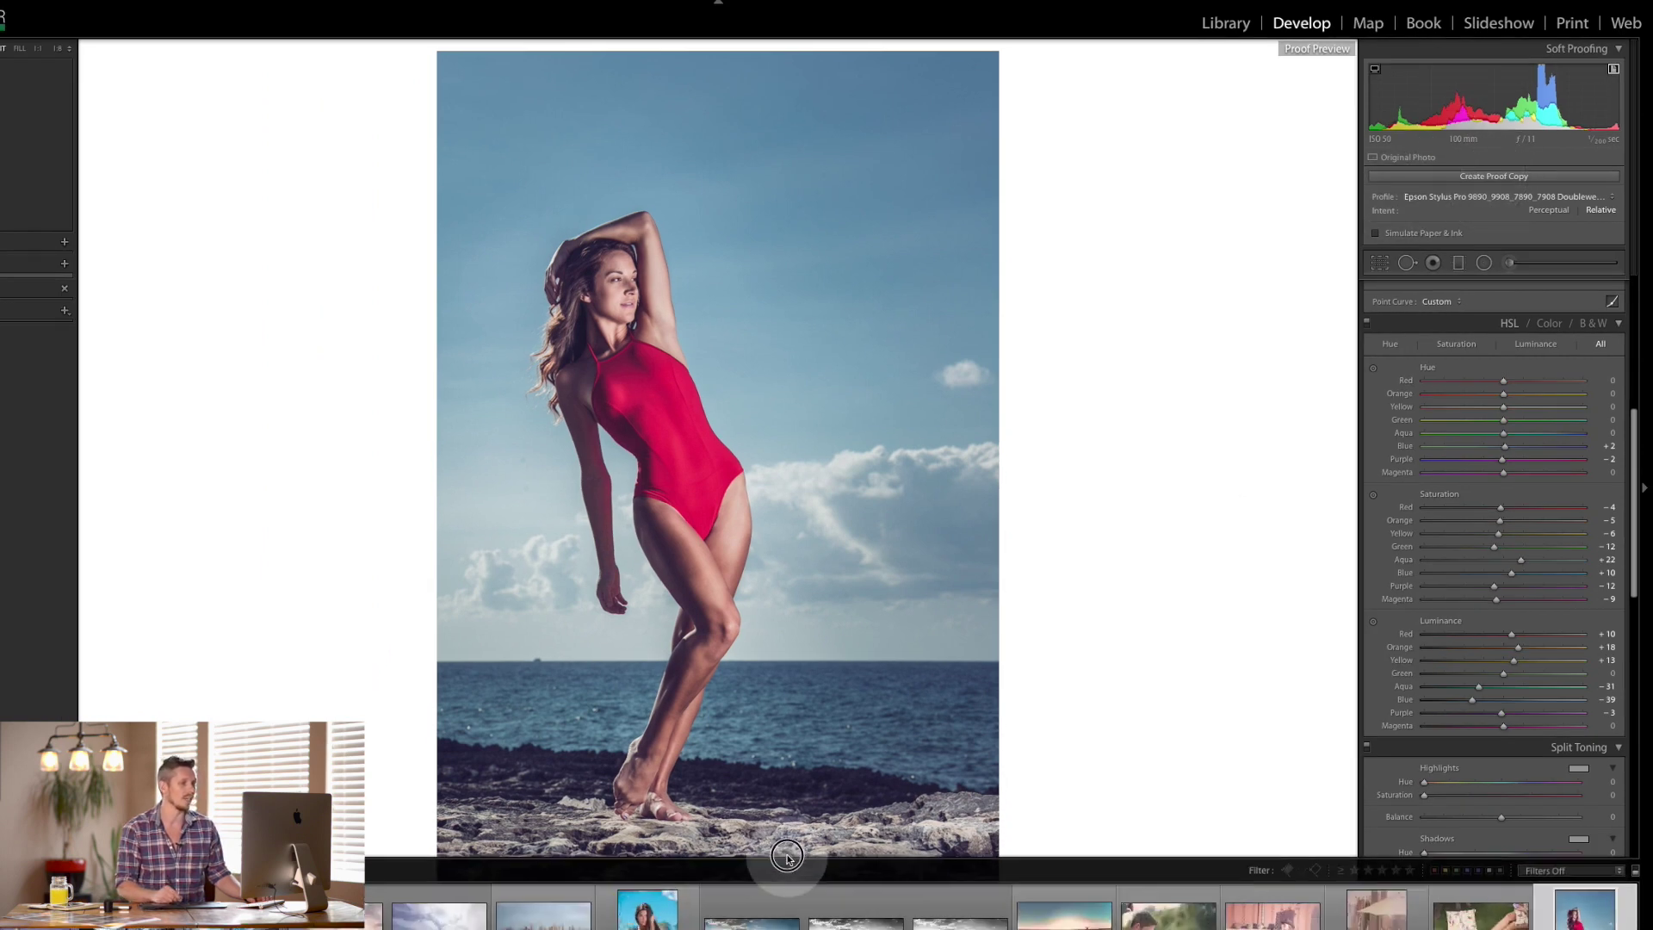
pyautogui.click(1492, 175)
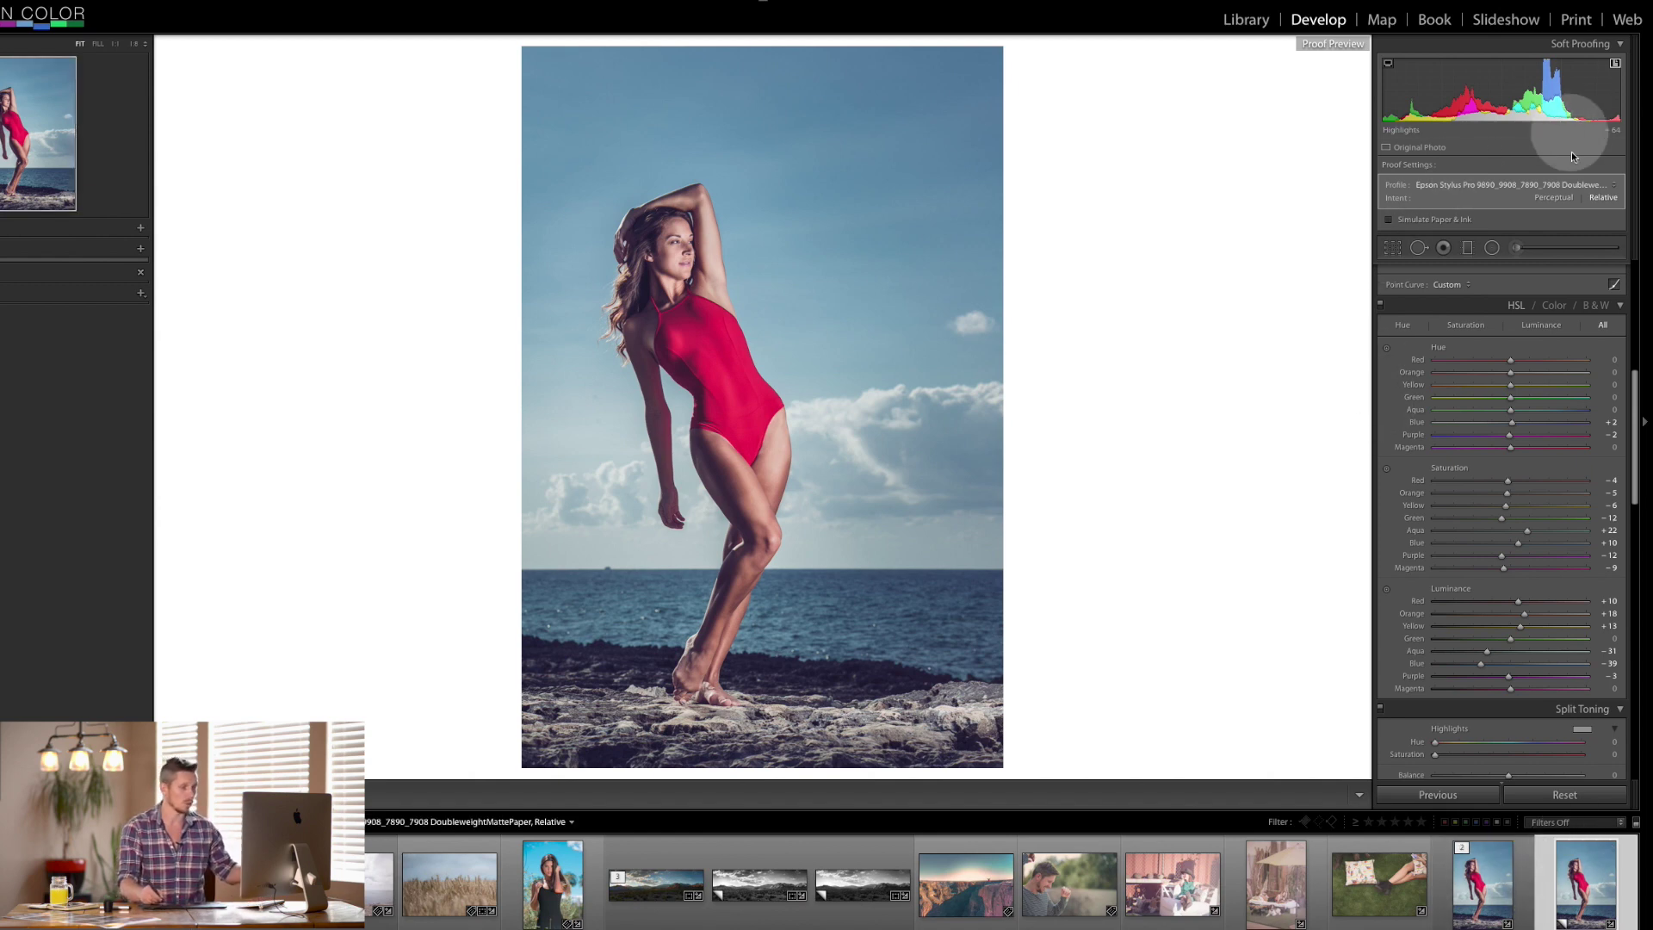
pyautogui.click(800, 812)
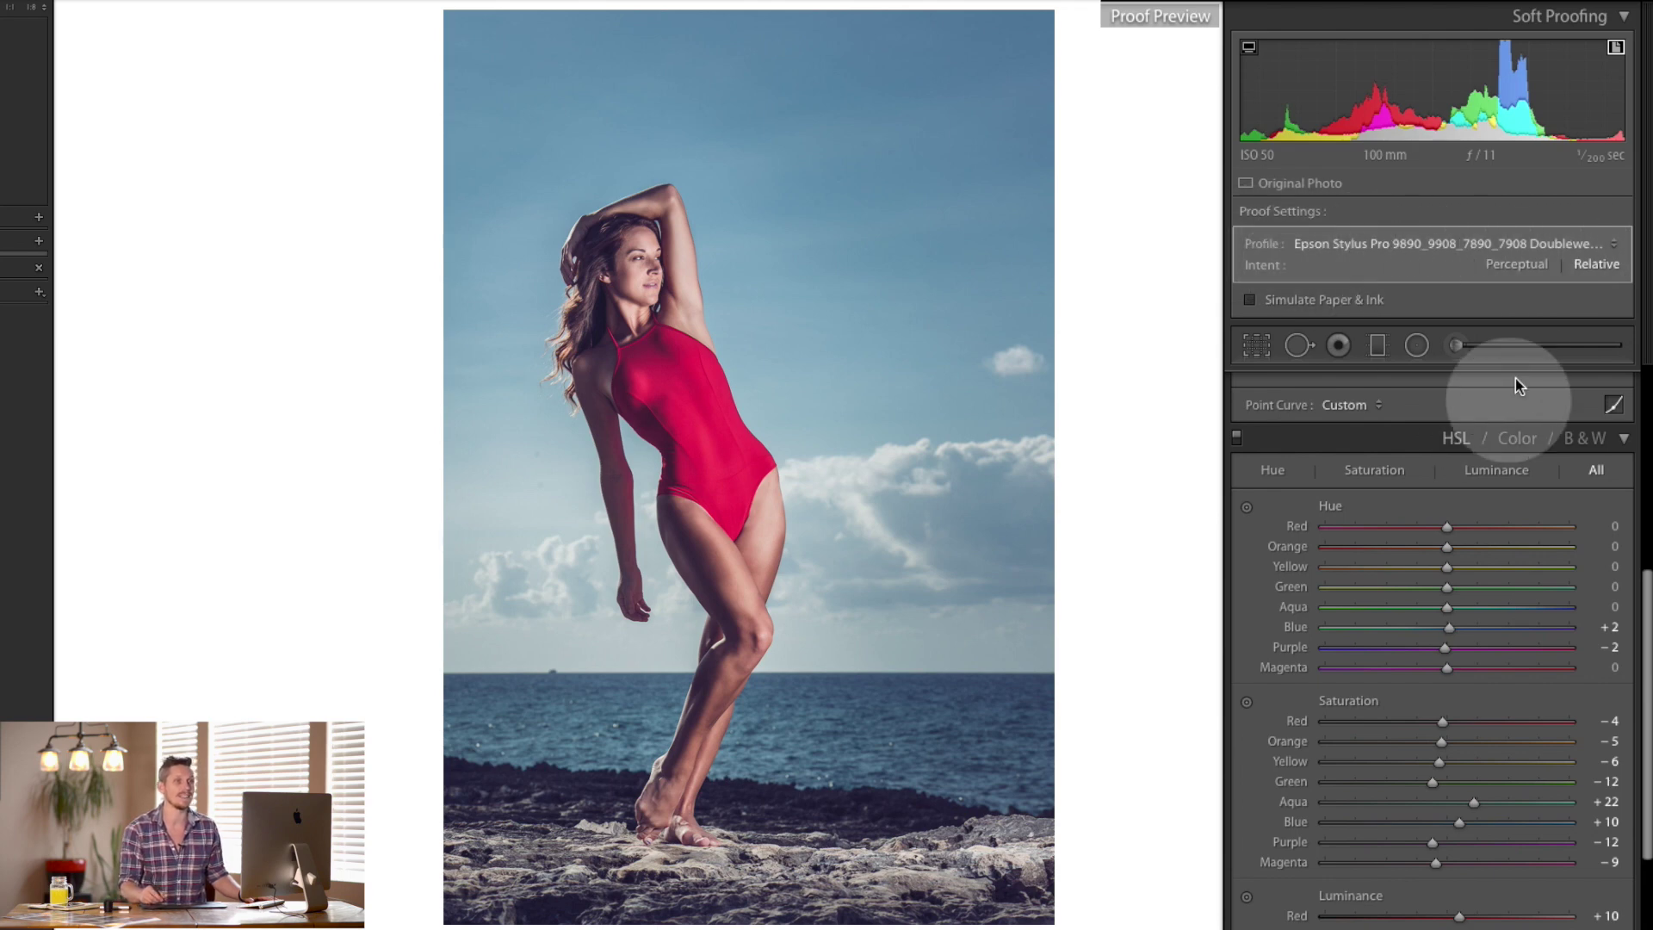
# Set the proof profile to sRGB and examine the woman's face up close in the proof preview.
pyautogui.click(1546, 241)
pyautogui.click(1538, 198)
pyautogui.click(1581, 245)
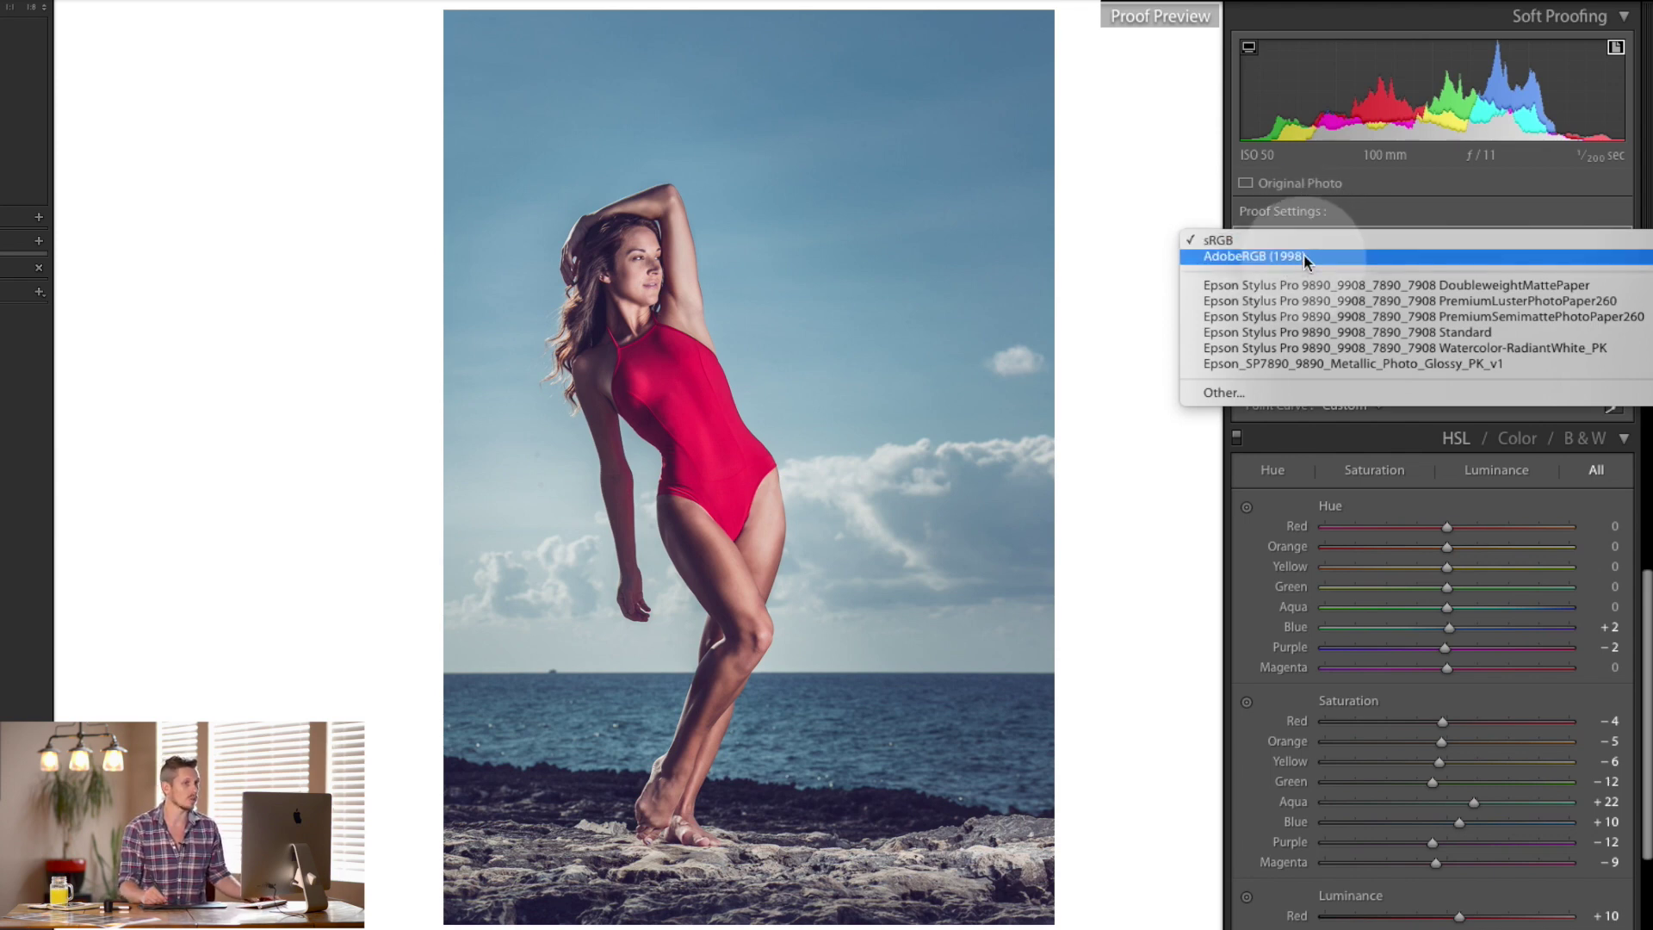
pyautogui.click(651, 333)
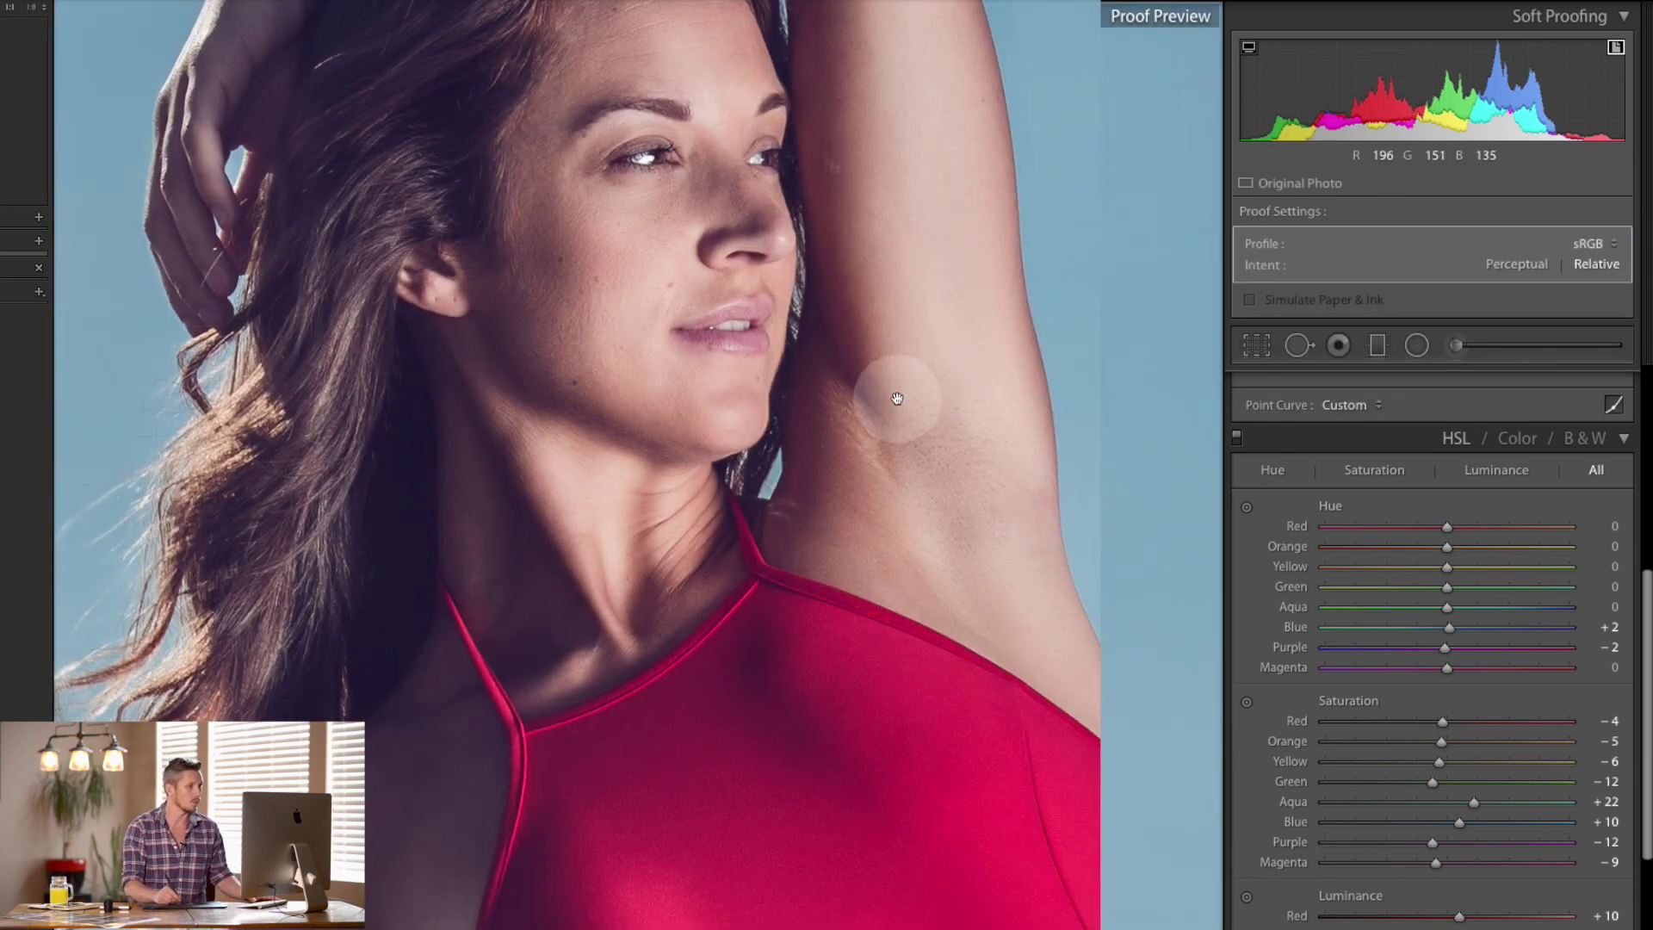
pyautogui.moveTo(898, 396); pyautogui.dragTo(849, 487)
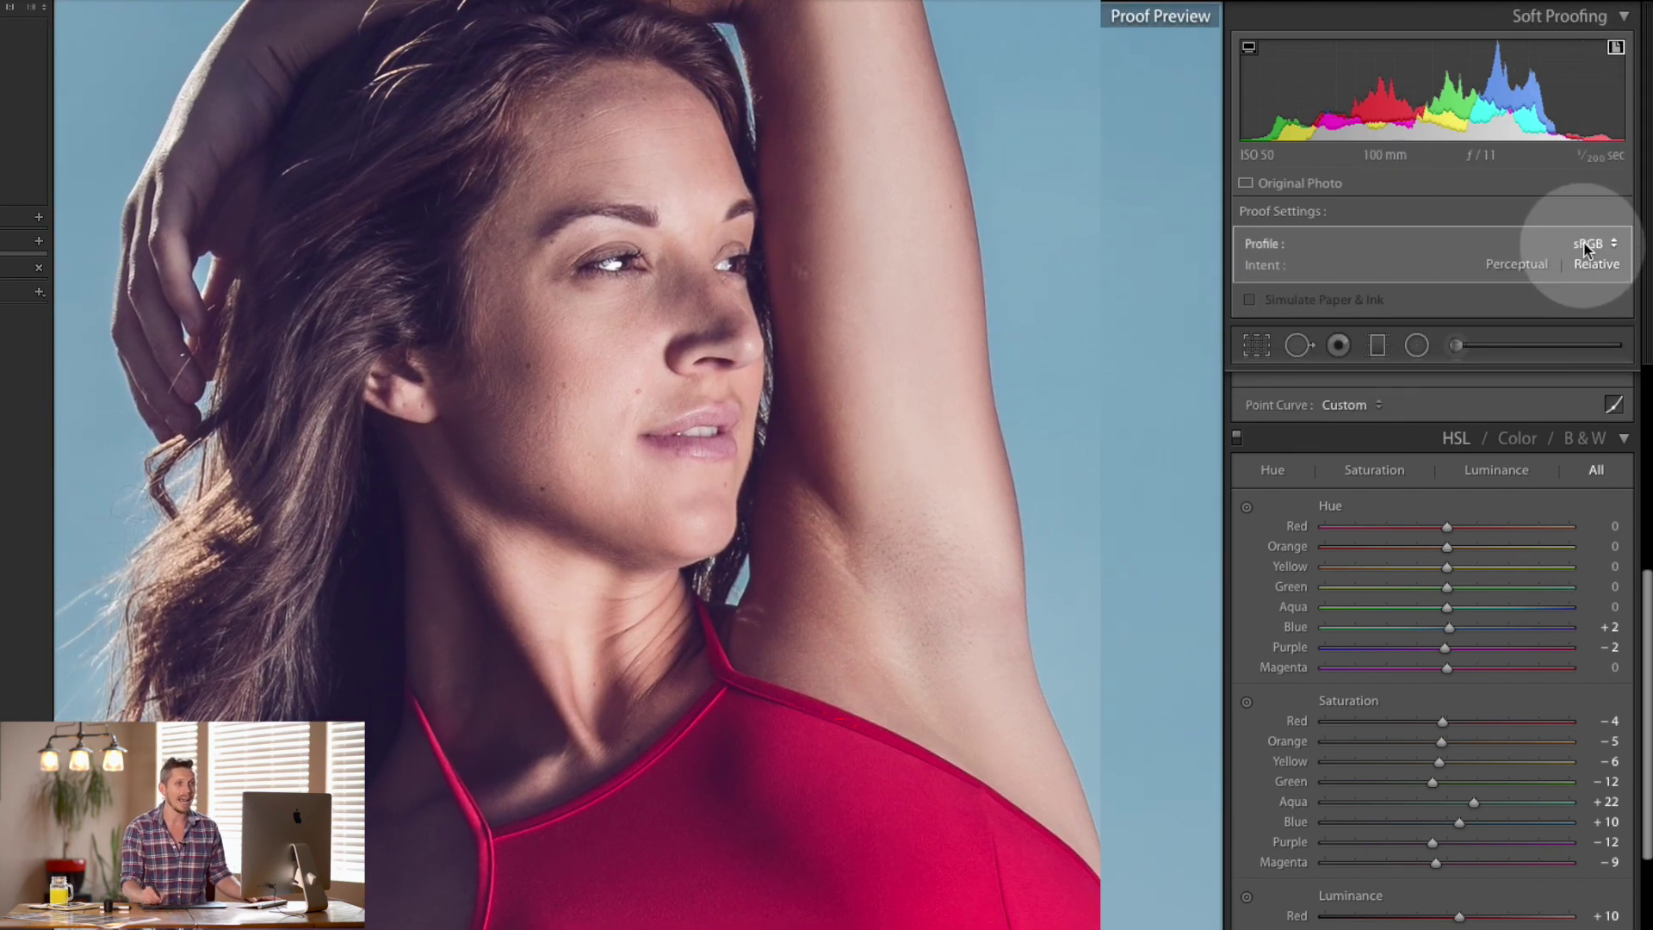
# Add the Coated FOGRA27 (ISO 12647-2:2004) and Epson Stylus Pro 9890_9908_7890_7908 PhotoPaperGloss250 profiles to the available proof profiles.
pyautogui.click(1586, 245)
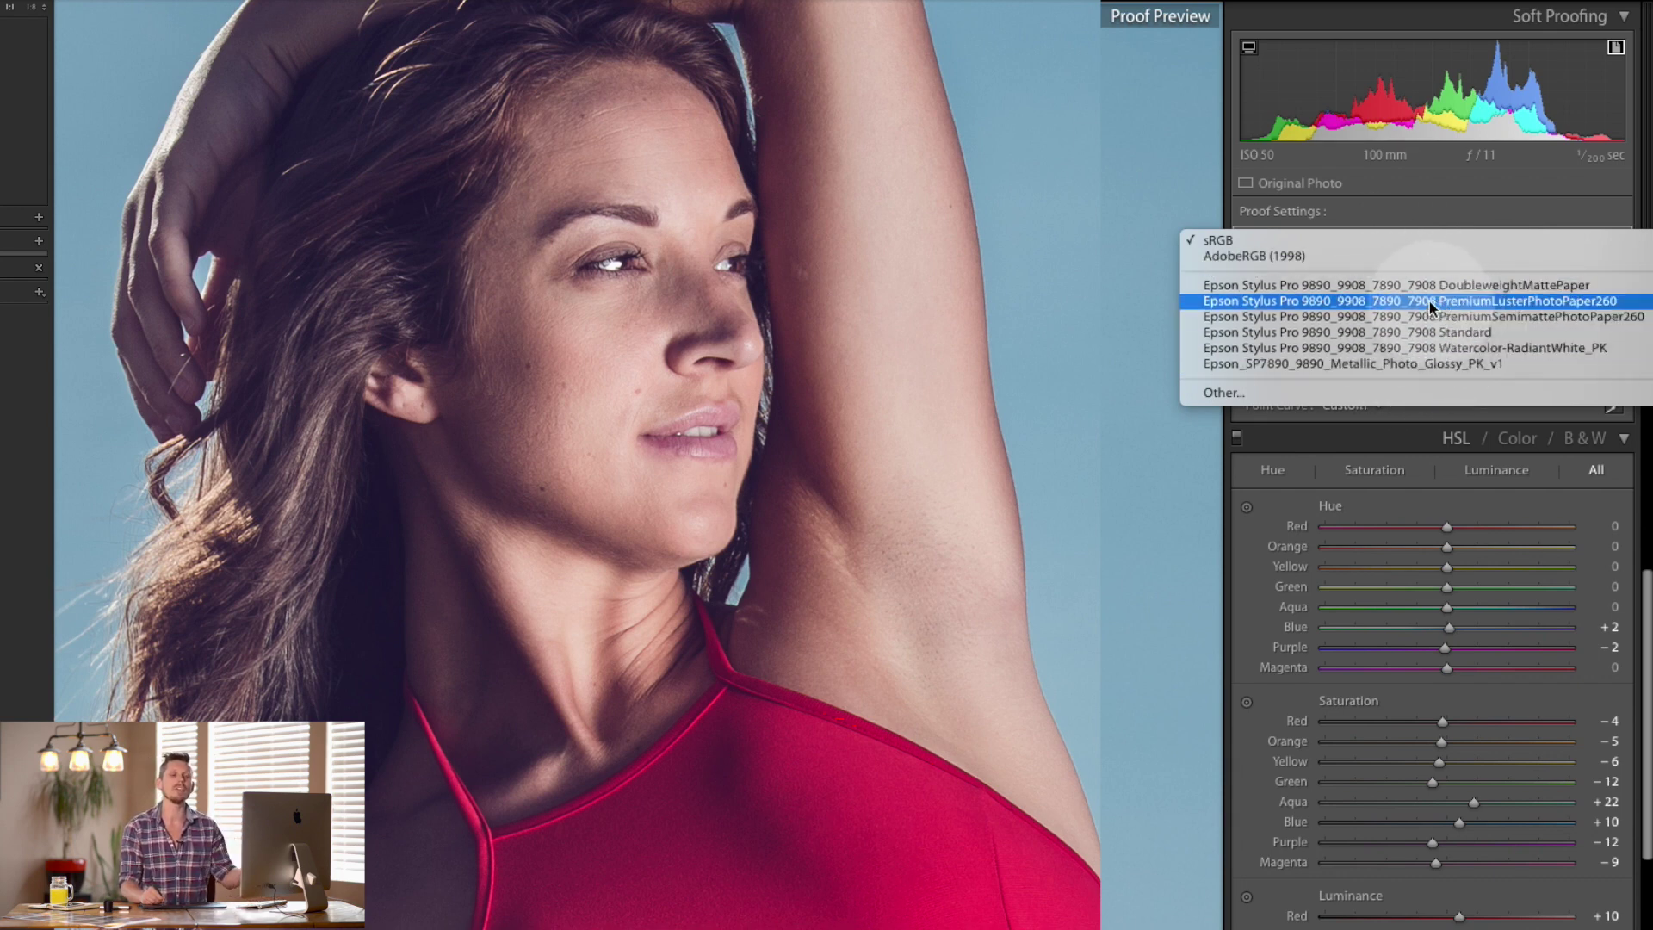
pyautogui.click(1330, 395)
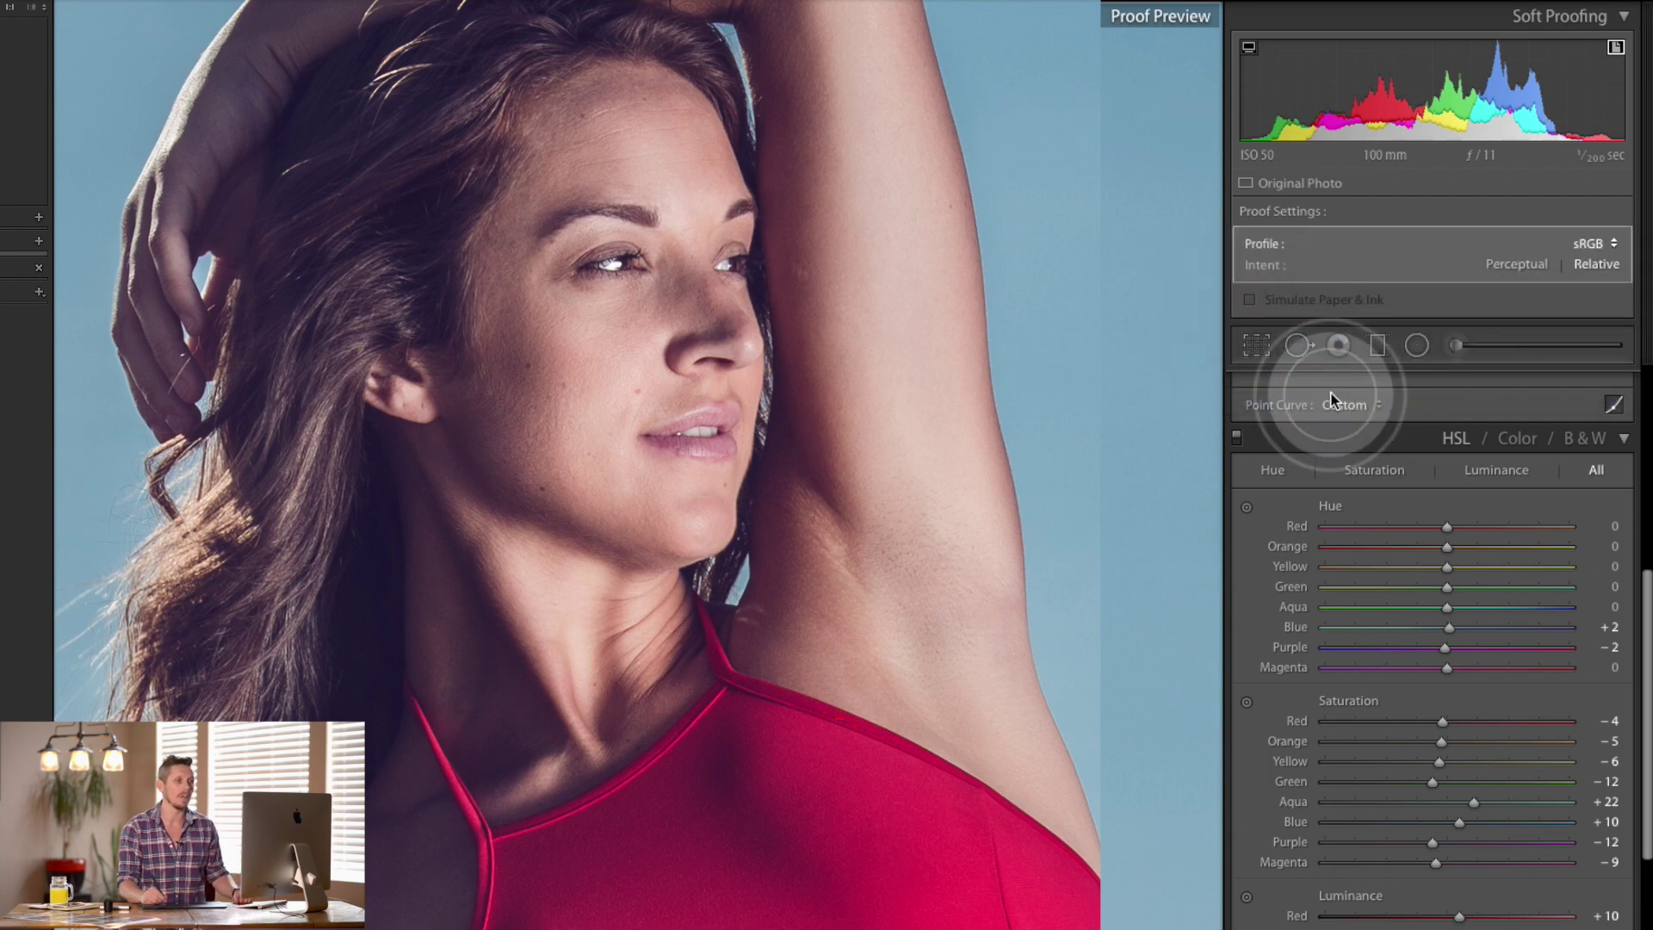
pyautogui.scroll(-15, 843, 323)
pyautogui.scroll(15, 844, 323)
pyautogui.scroll(-15, 844, 323)
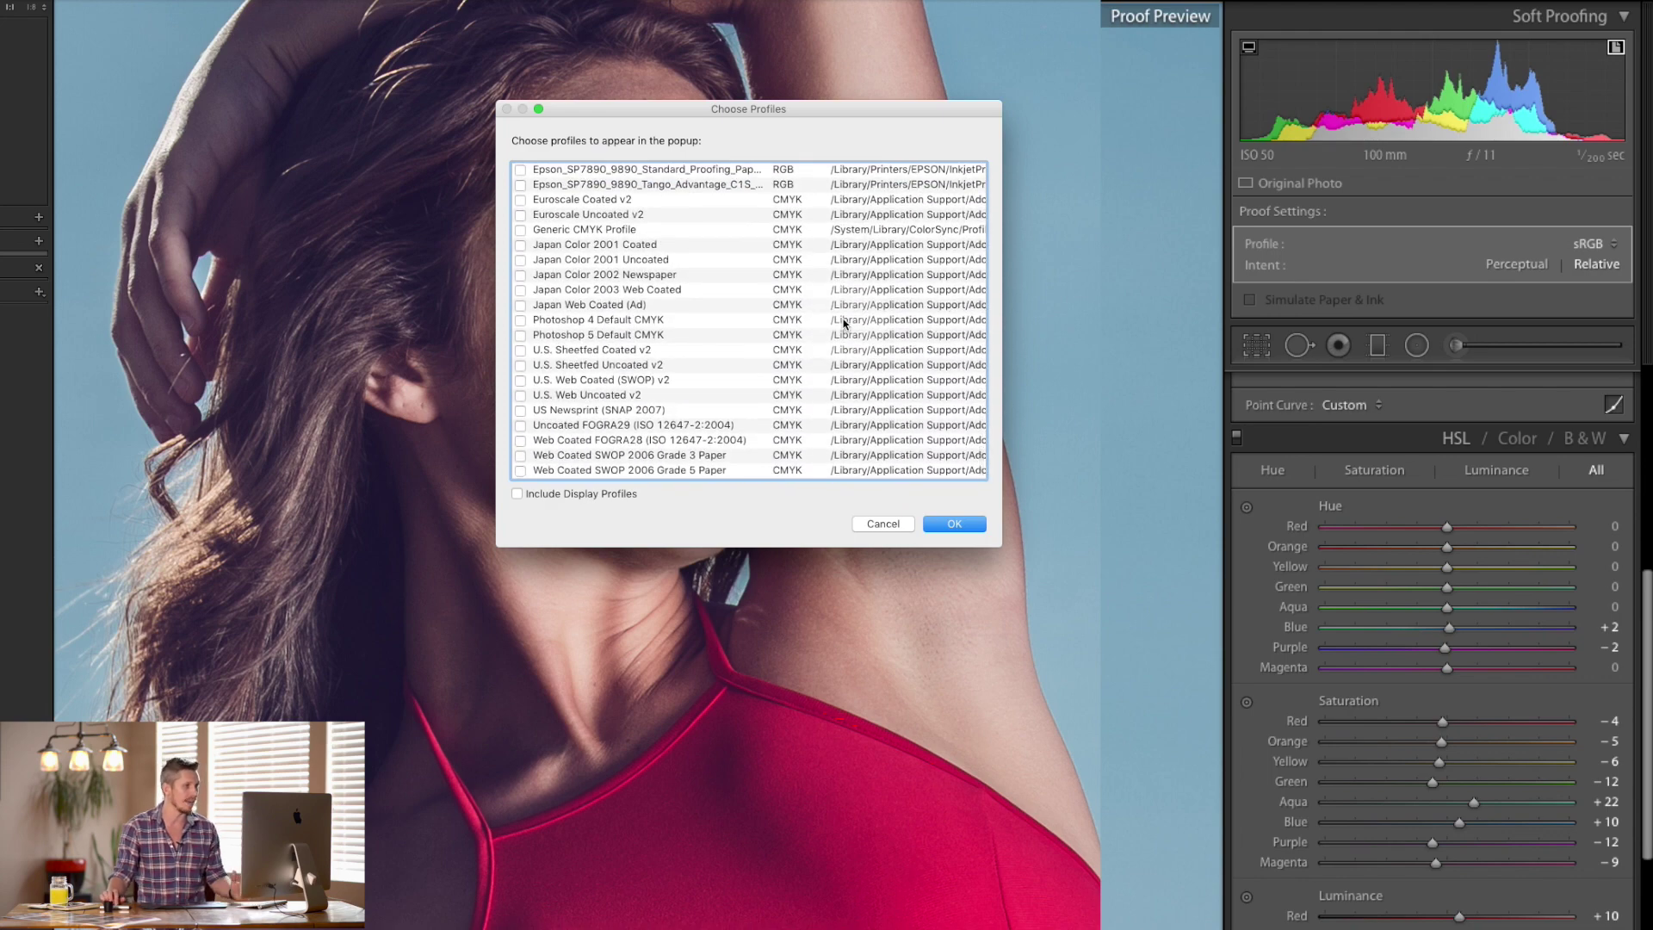
pyautogui.scroll(10, 840, 276)
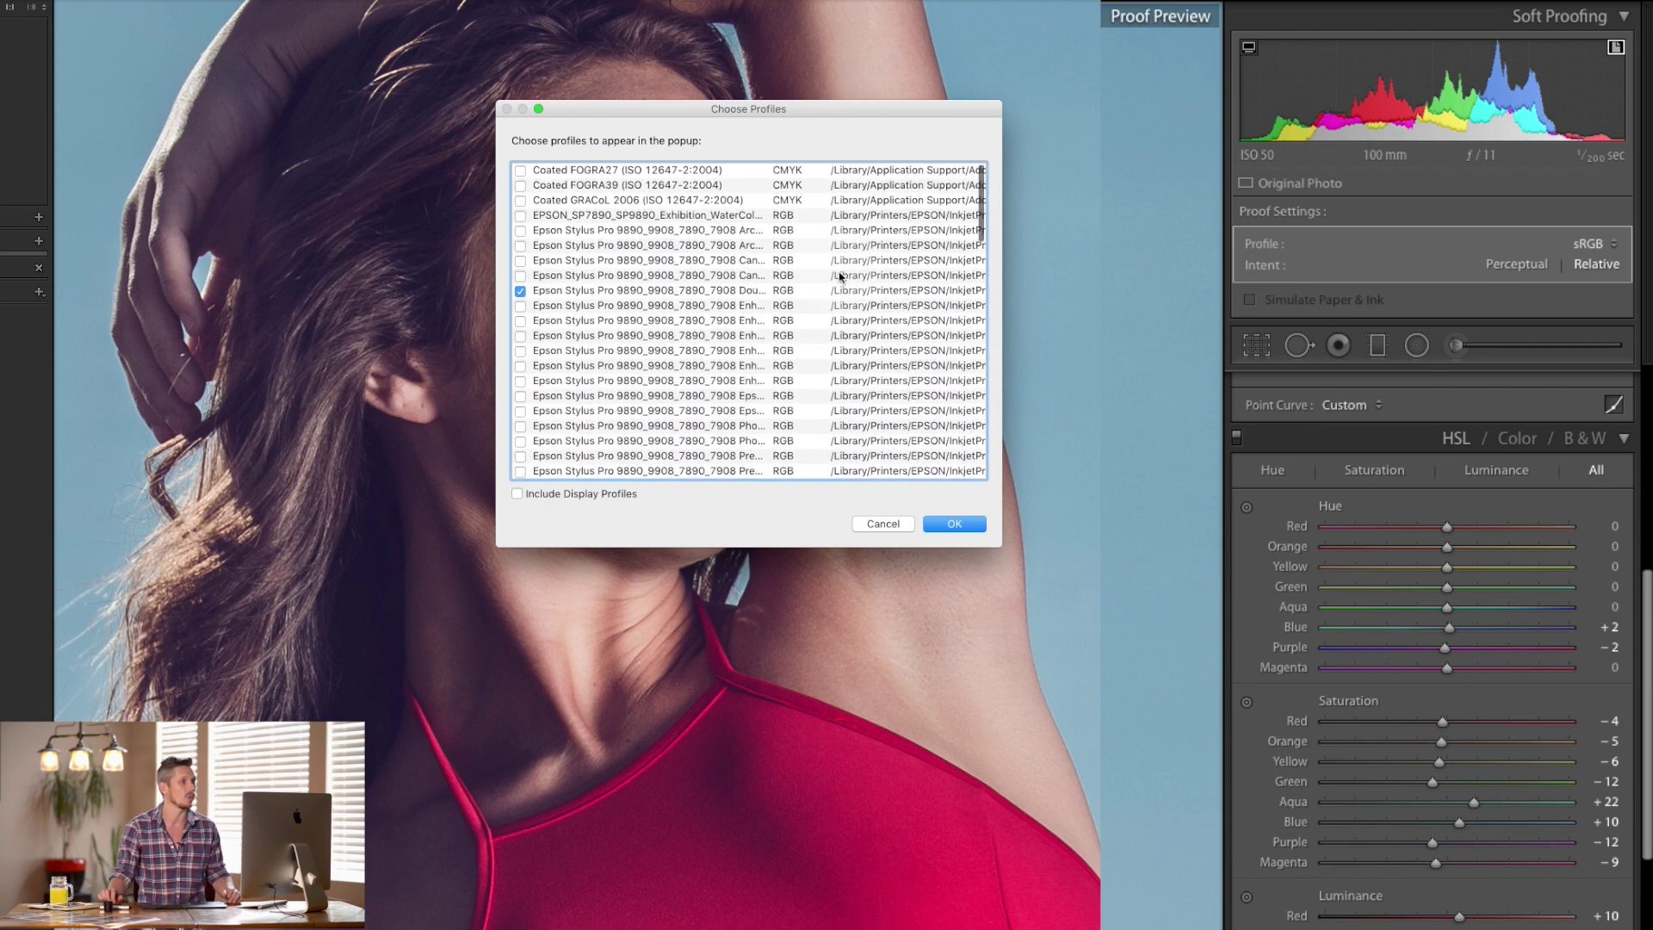
pyautogui.scroll(3, 627, 227)
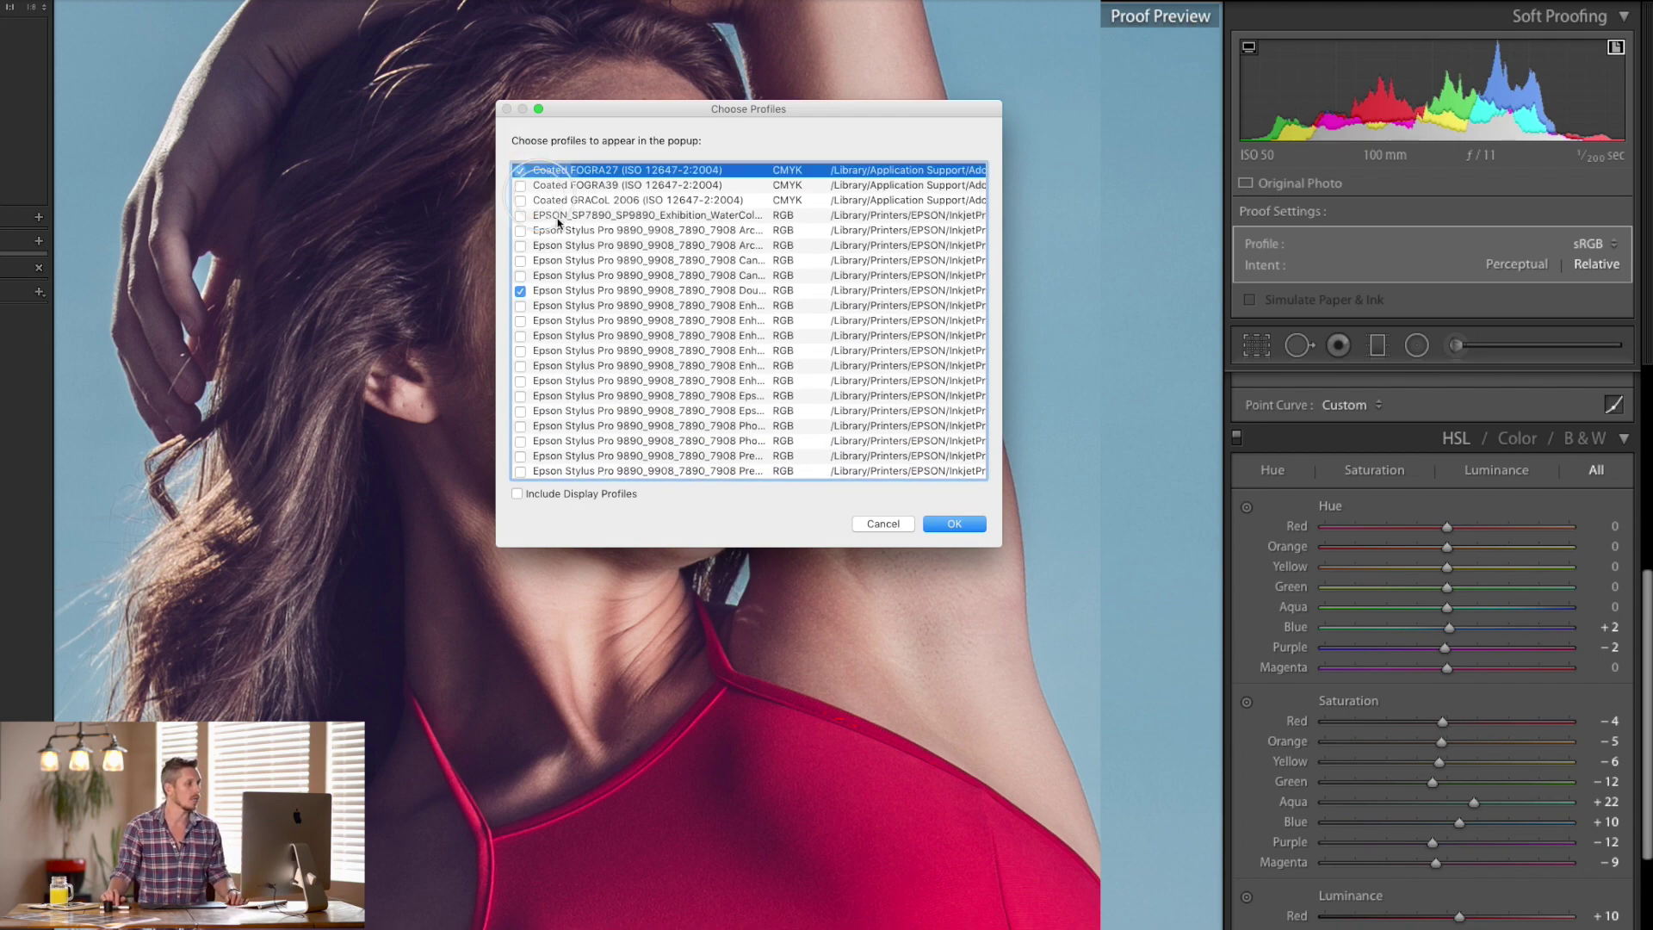
pyautogui.scroll(-5, 568, 327)
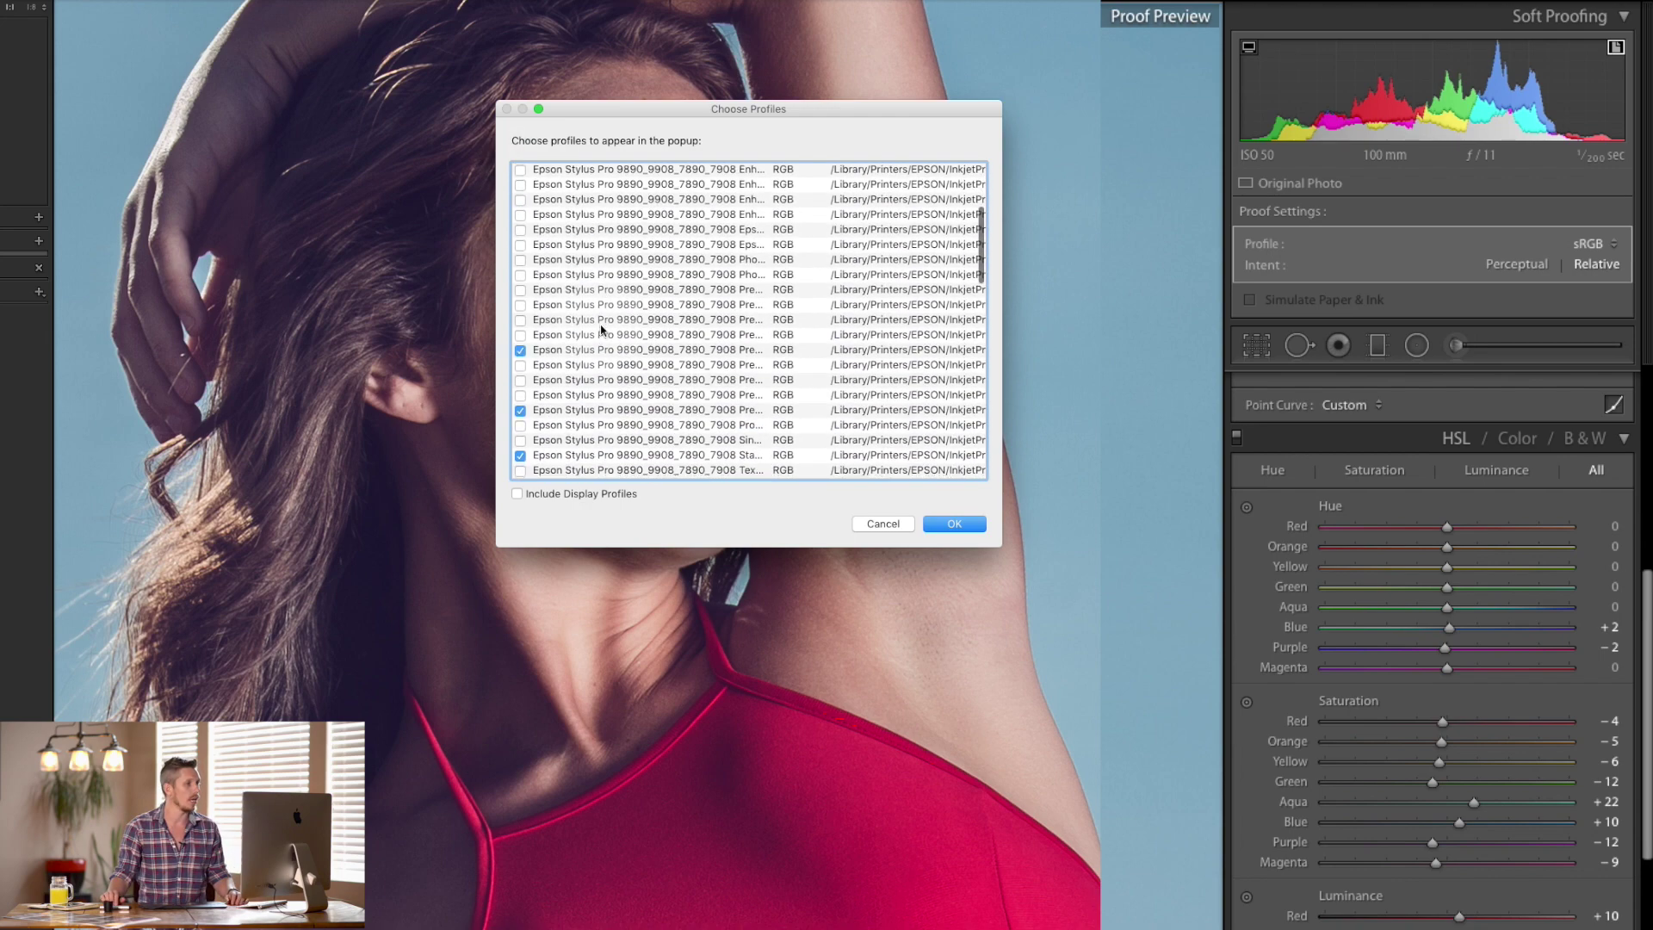
pyautogui.click(524, 258)
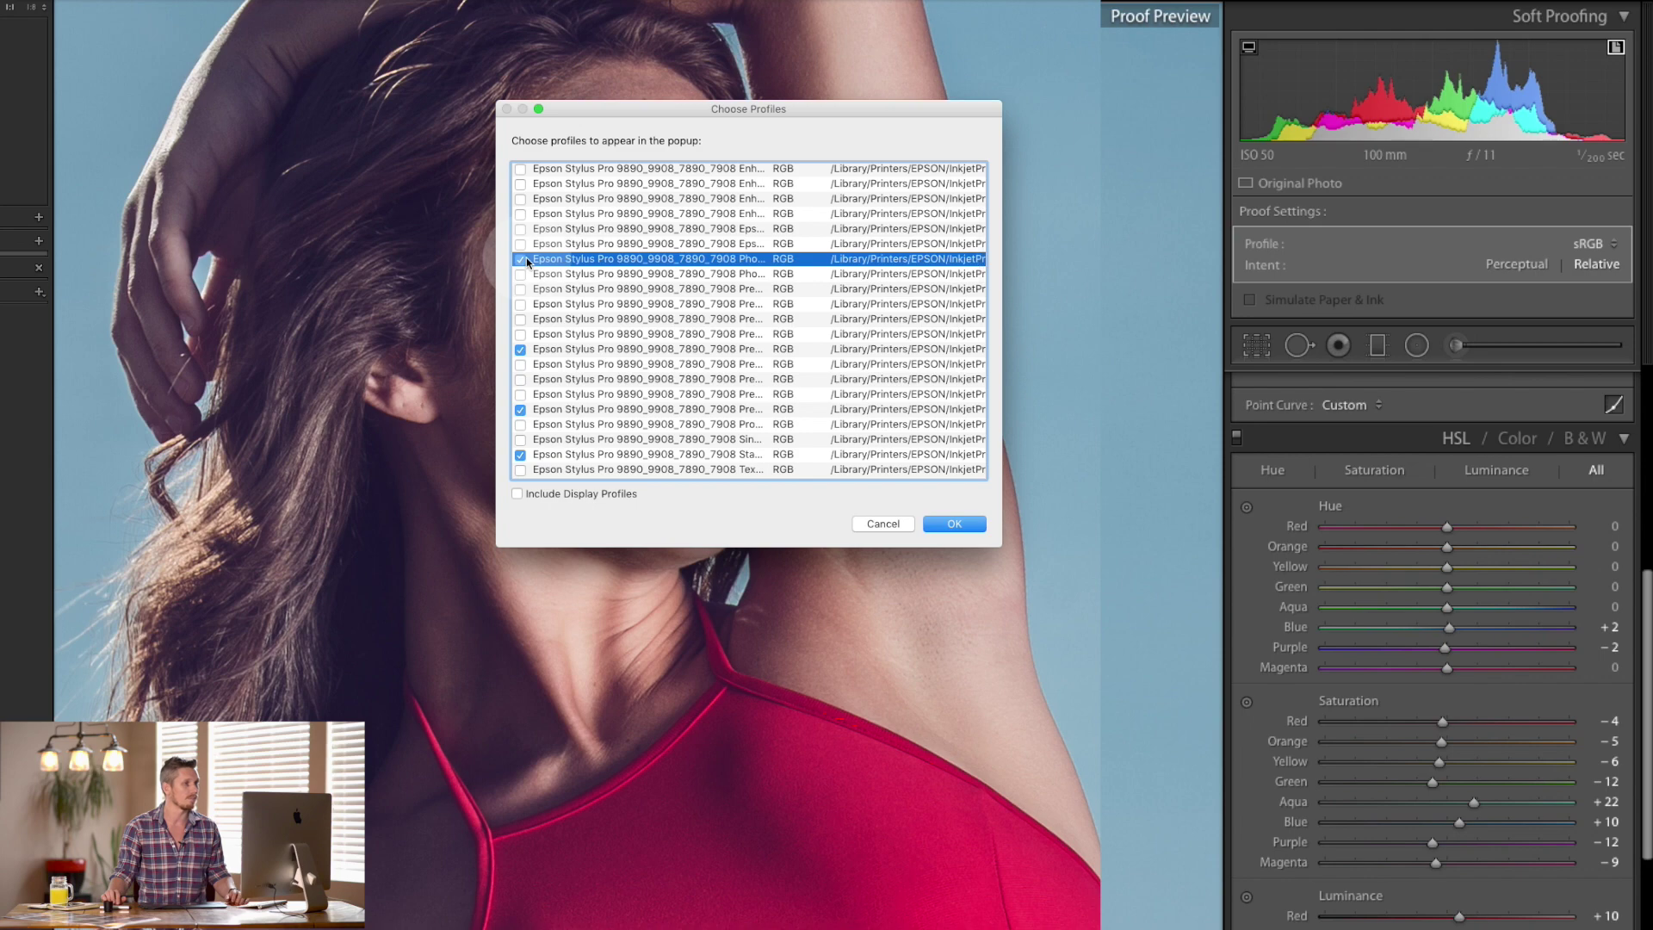
pyautogui.click(954, 525)
# View the whole photo with the Coated FOGRA27 (ISO 12647-2:2004) proof profile and turn off the destination gamut warning.
pyautogui.click(1545, 242)
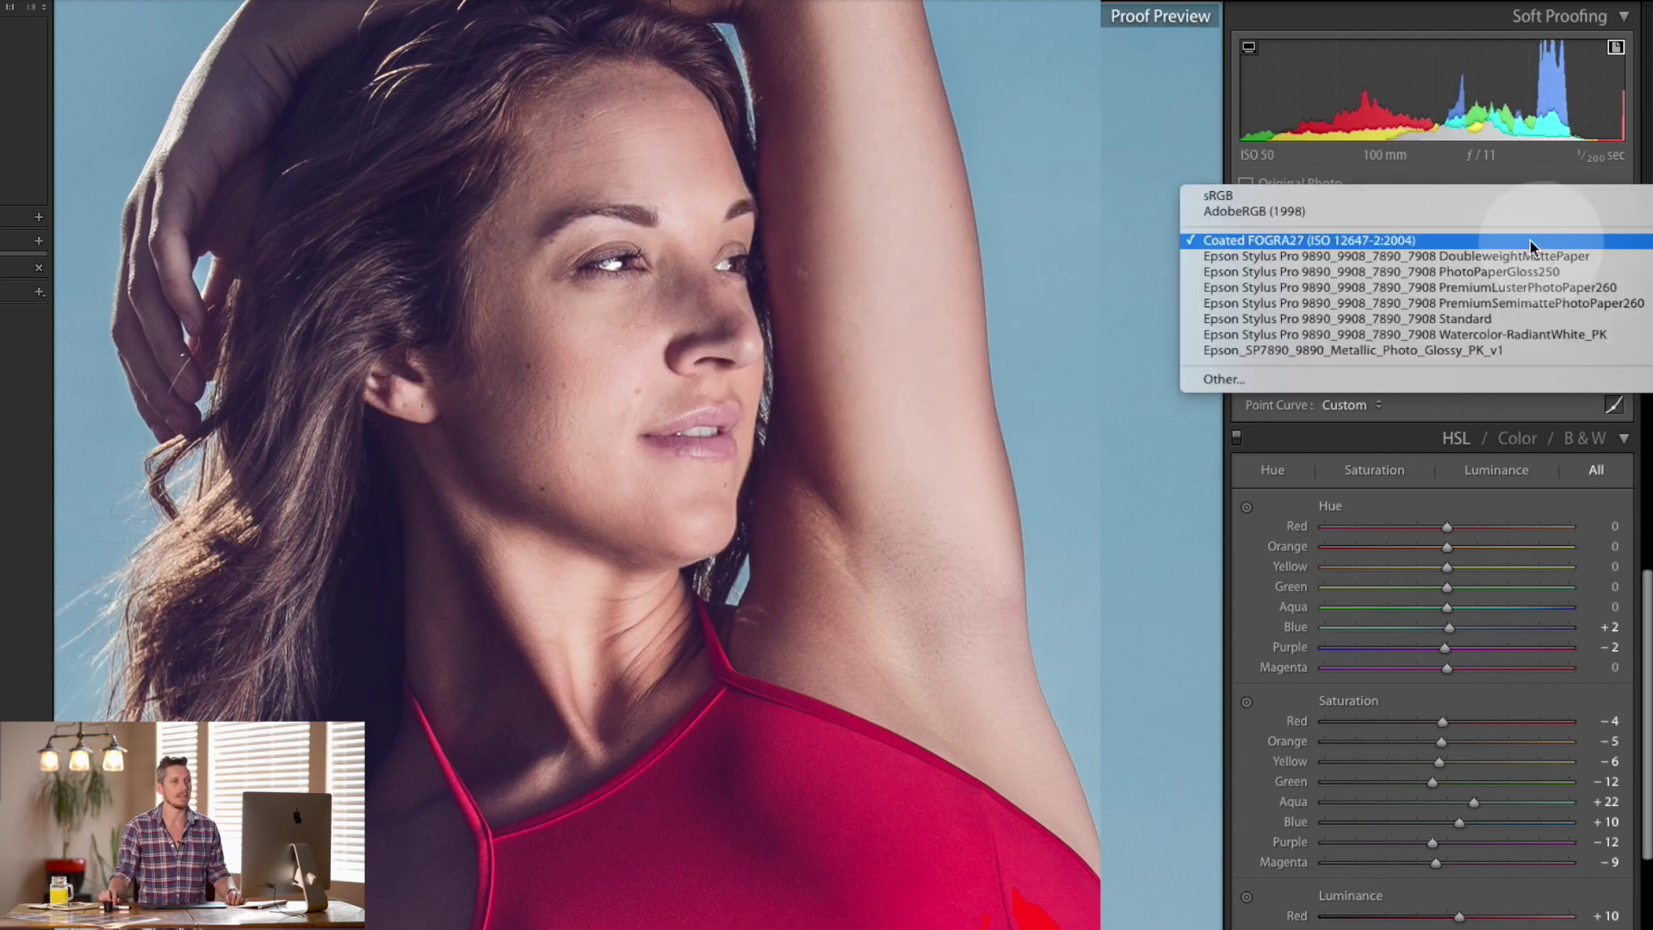
pyautogui.click(1150, 105)
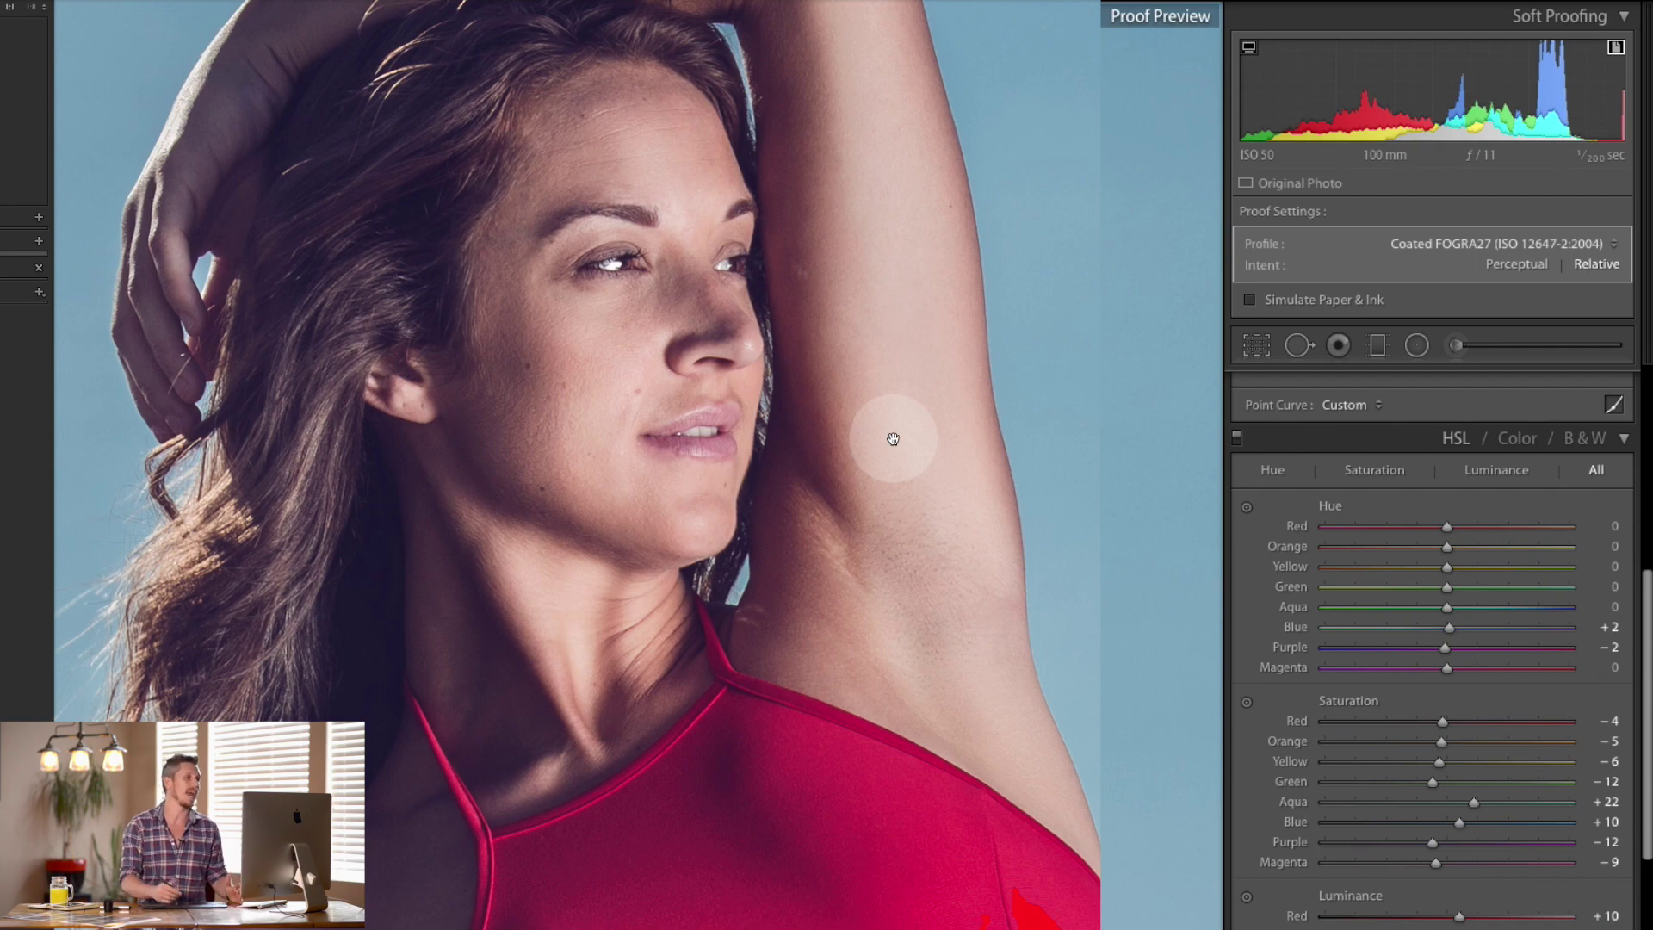
pyautogui.click(648, 276)
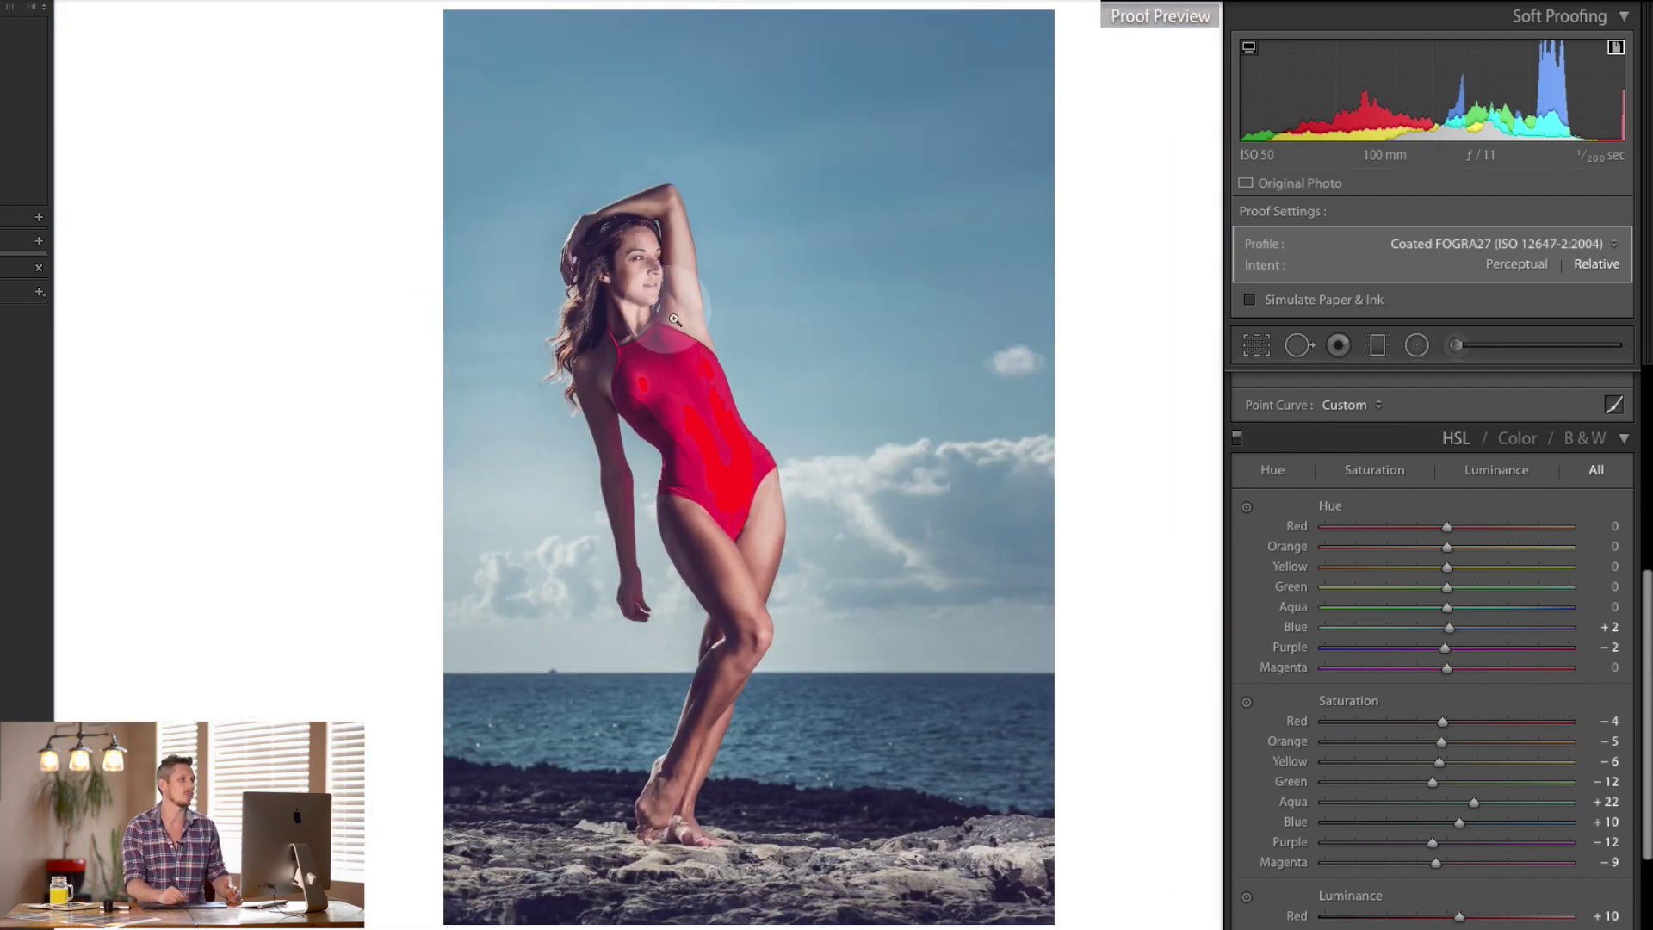
pyautogui.click(1616, 47)
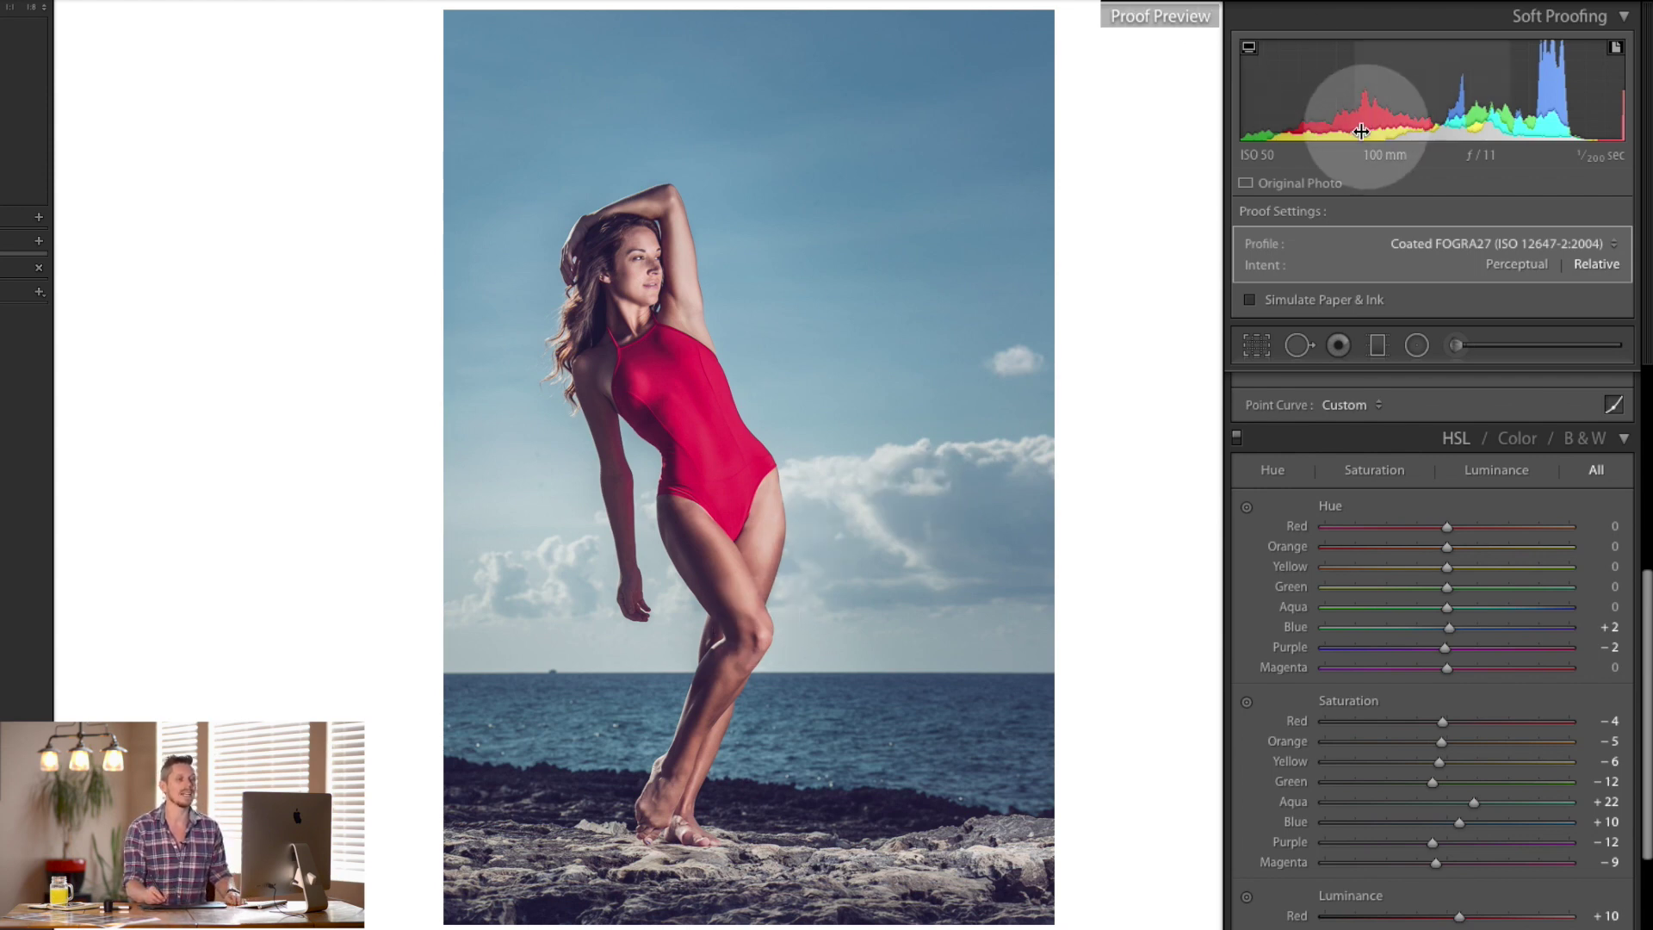
# Set the proof profile to sRGB and examine the red swimsuit's colour up close.
pyautogui.click(1433, 245)
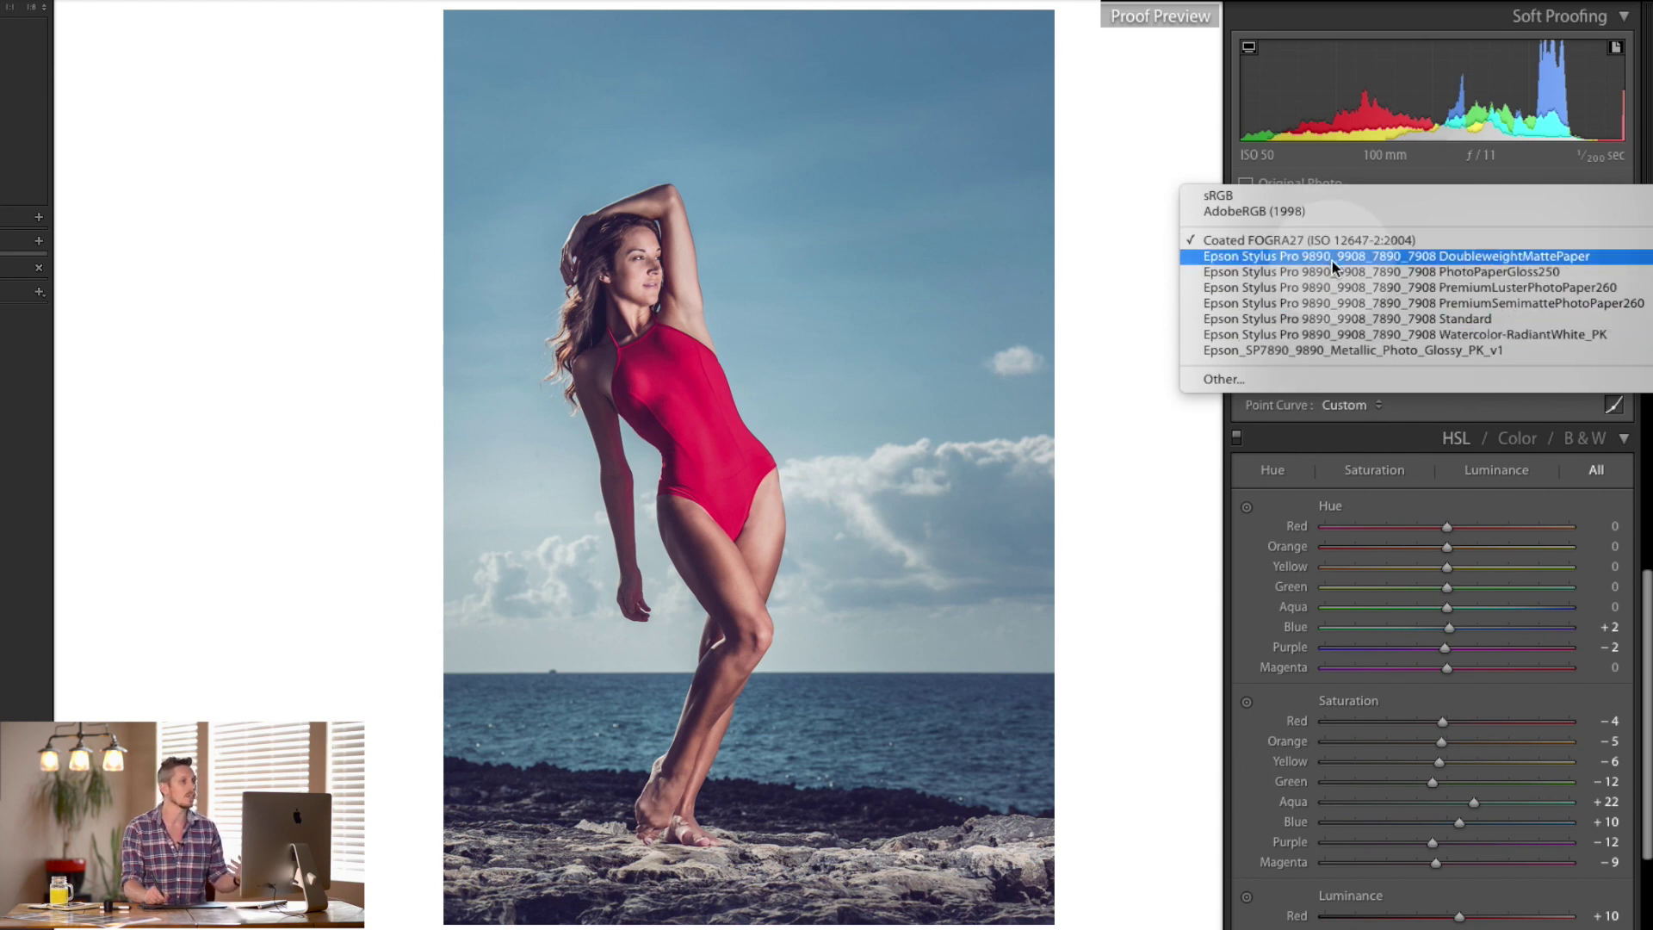
pyautogui.click(1291, 196)
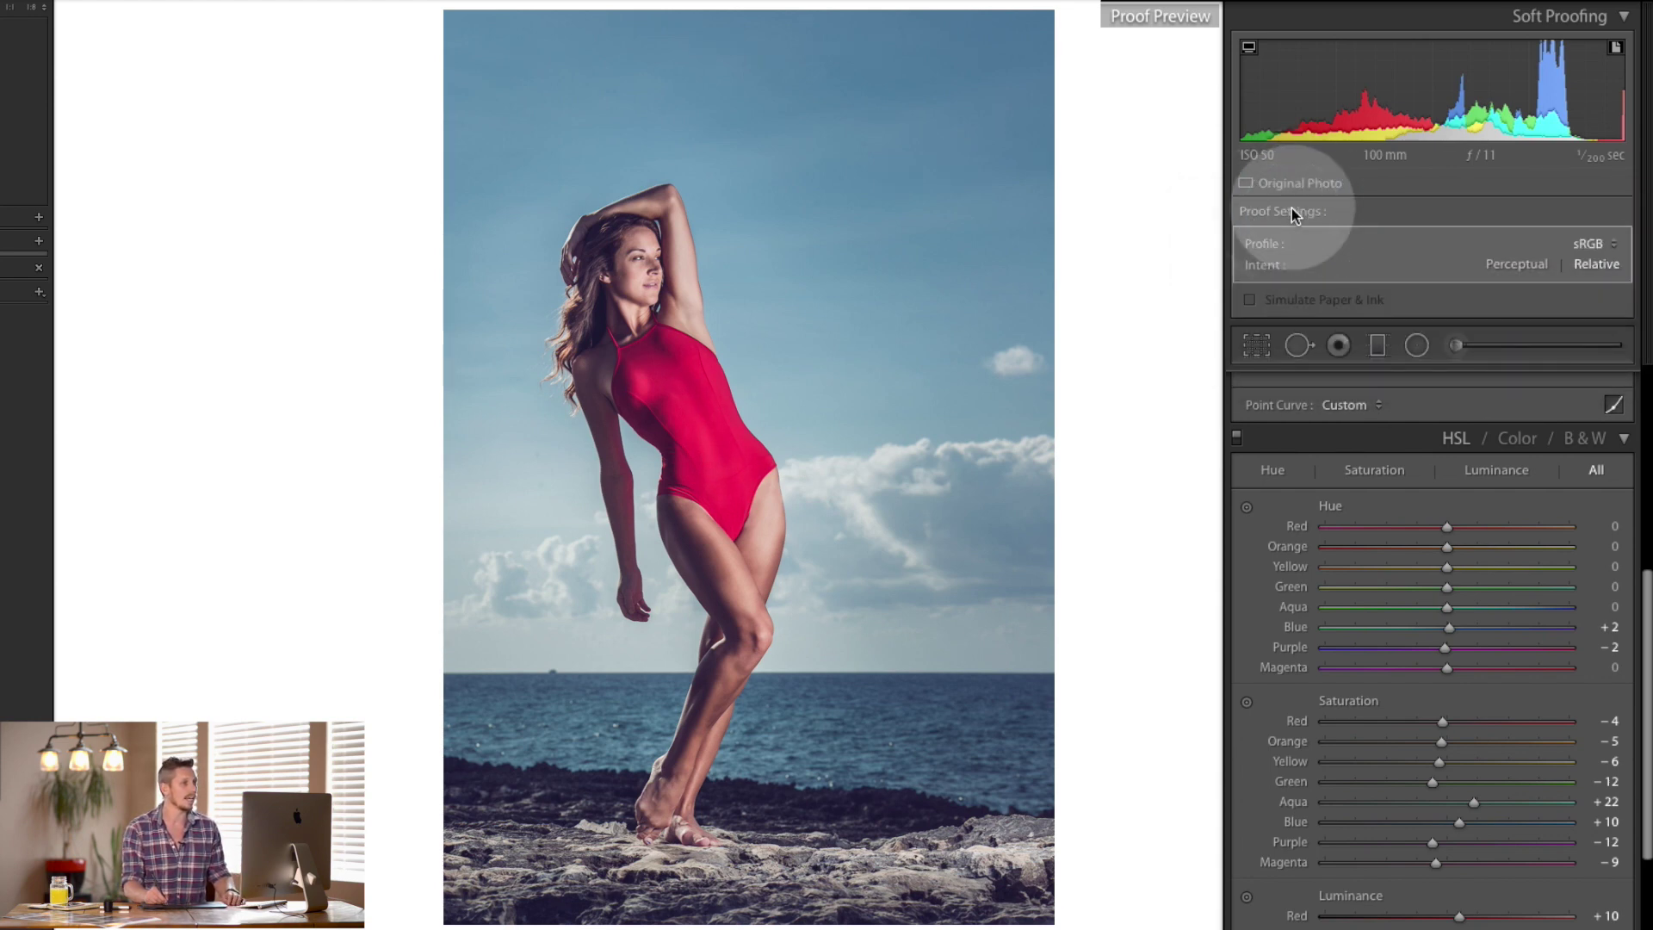
pyautogui.click(720, 446)
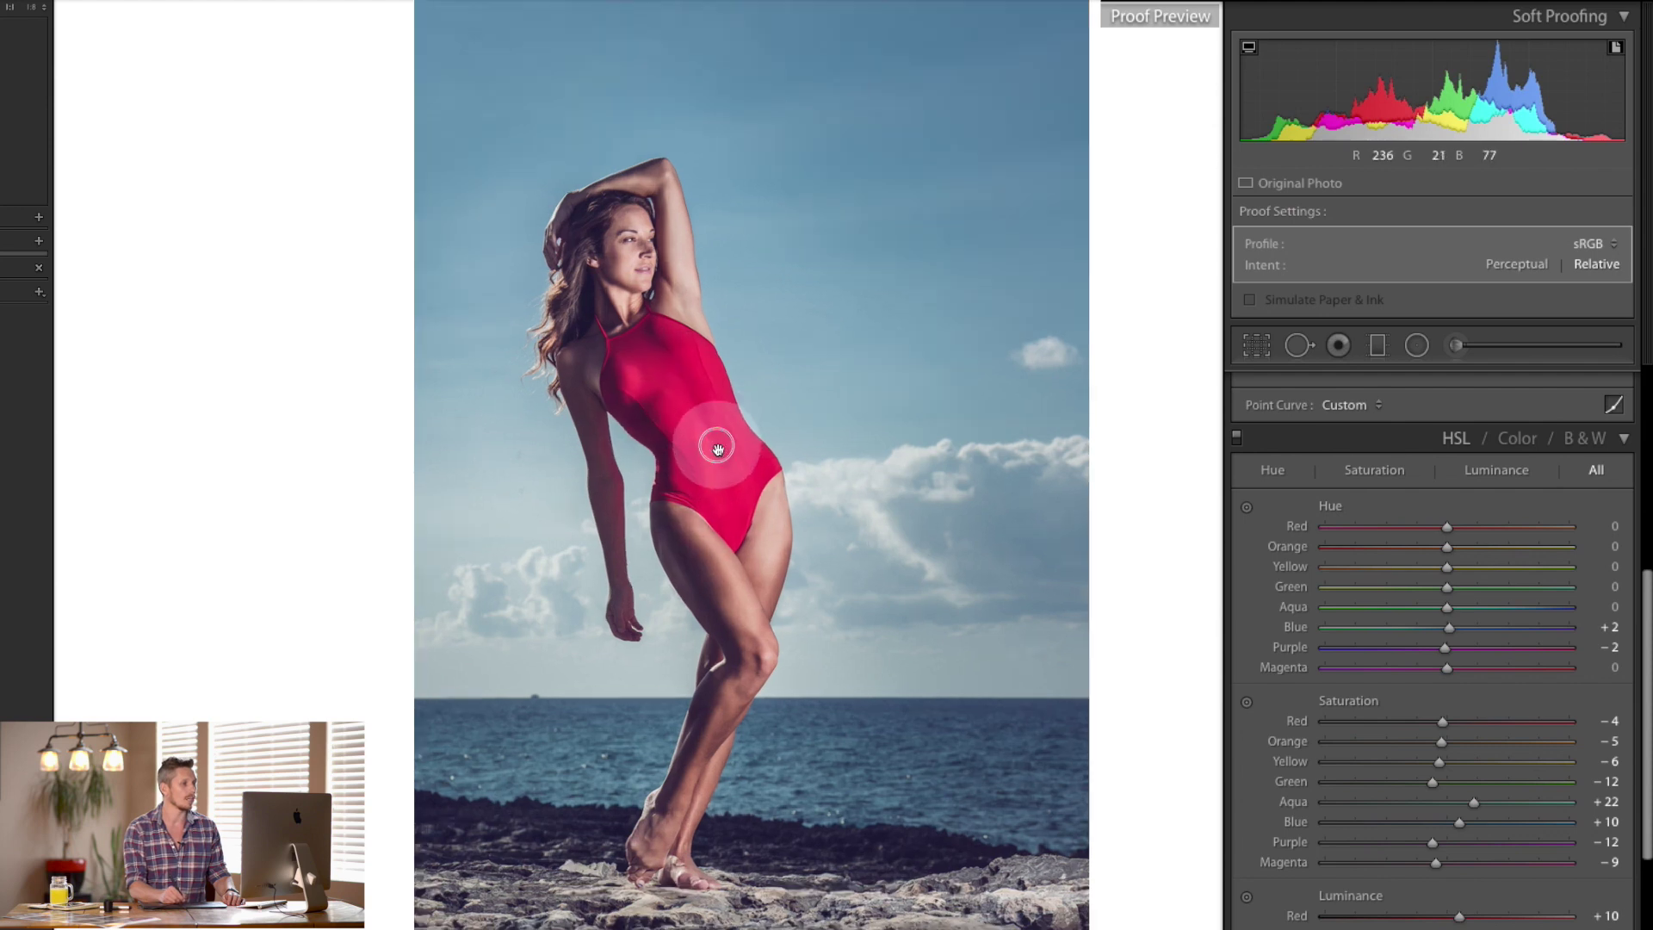
pyautogui.moveTo(671, 498); pyautogui.dragTo(795, 491)
pyautogui.moveTo(694, 339); pyautogui.dragTo(786, 384)
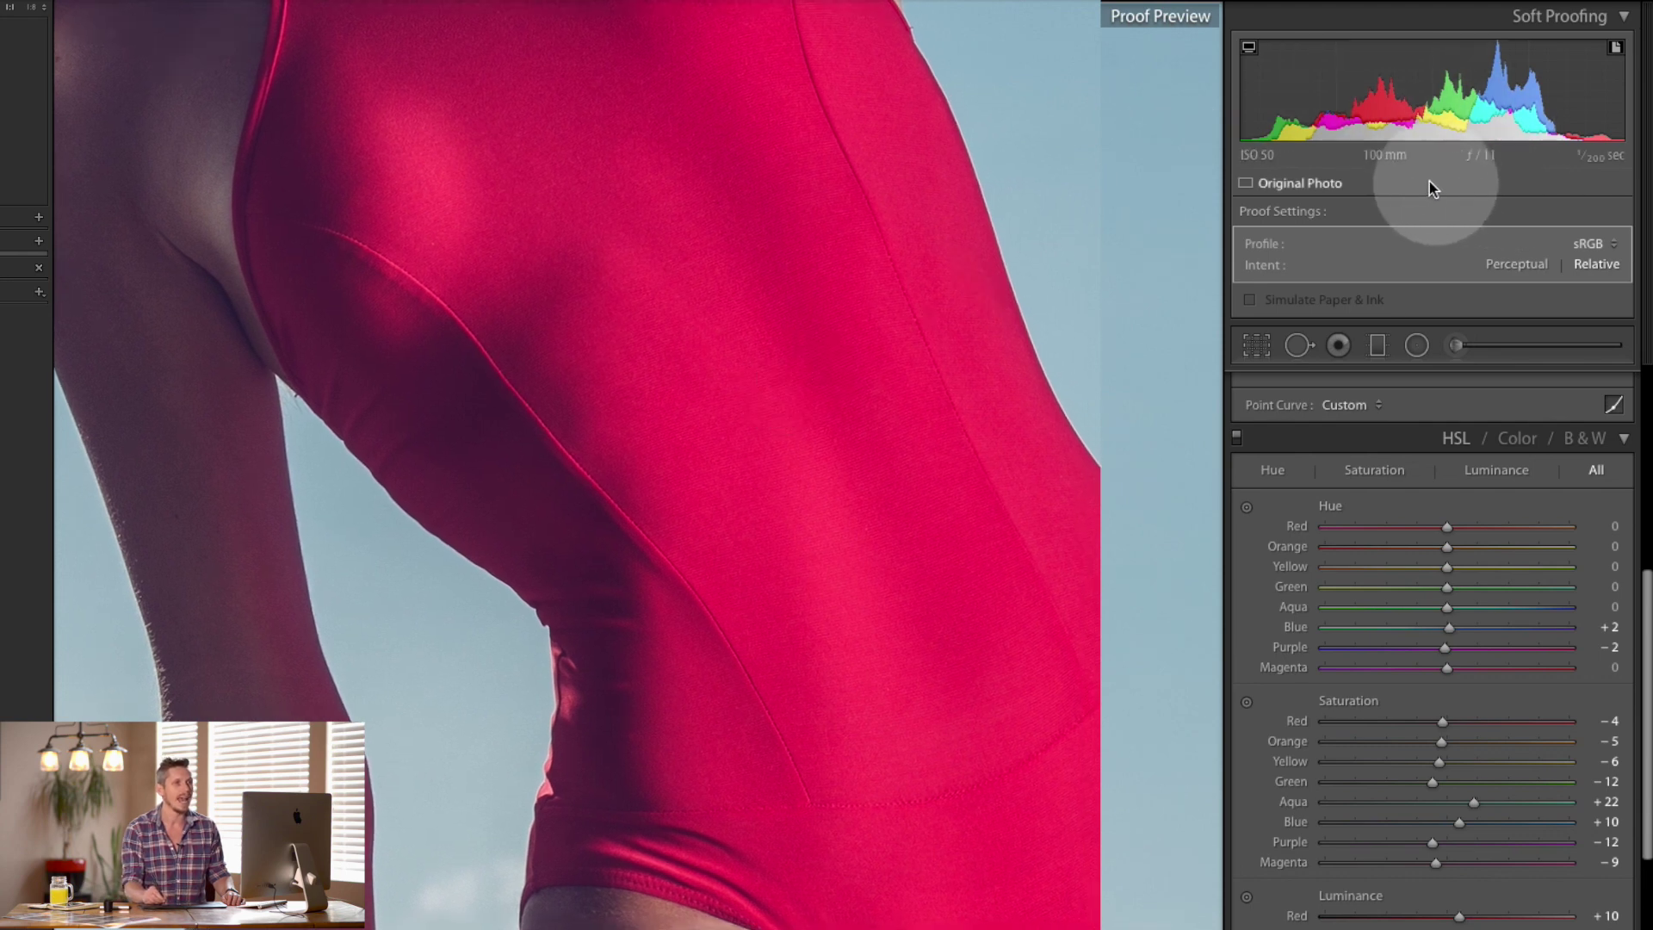
# Compare the swimsuit's reds under the Coated FOGRA27 and Epson DoubleweightMattePaper proof profiles, ending on Epson_SP7890_9890_Metallic_Photo_Glossy_PK_v1.
pyautogui.click(1588, 243)
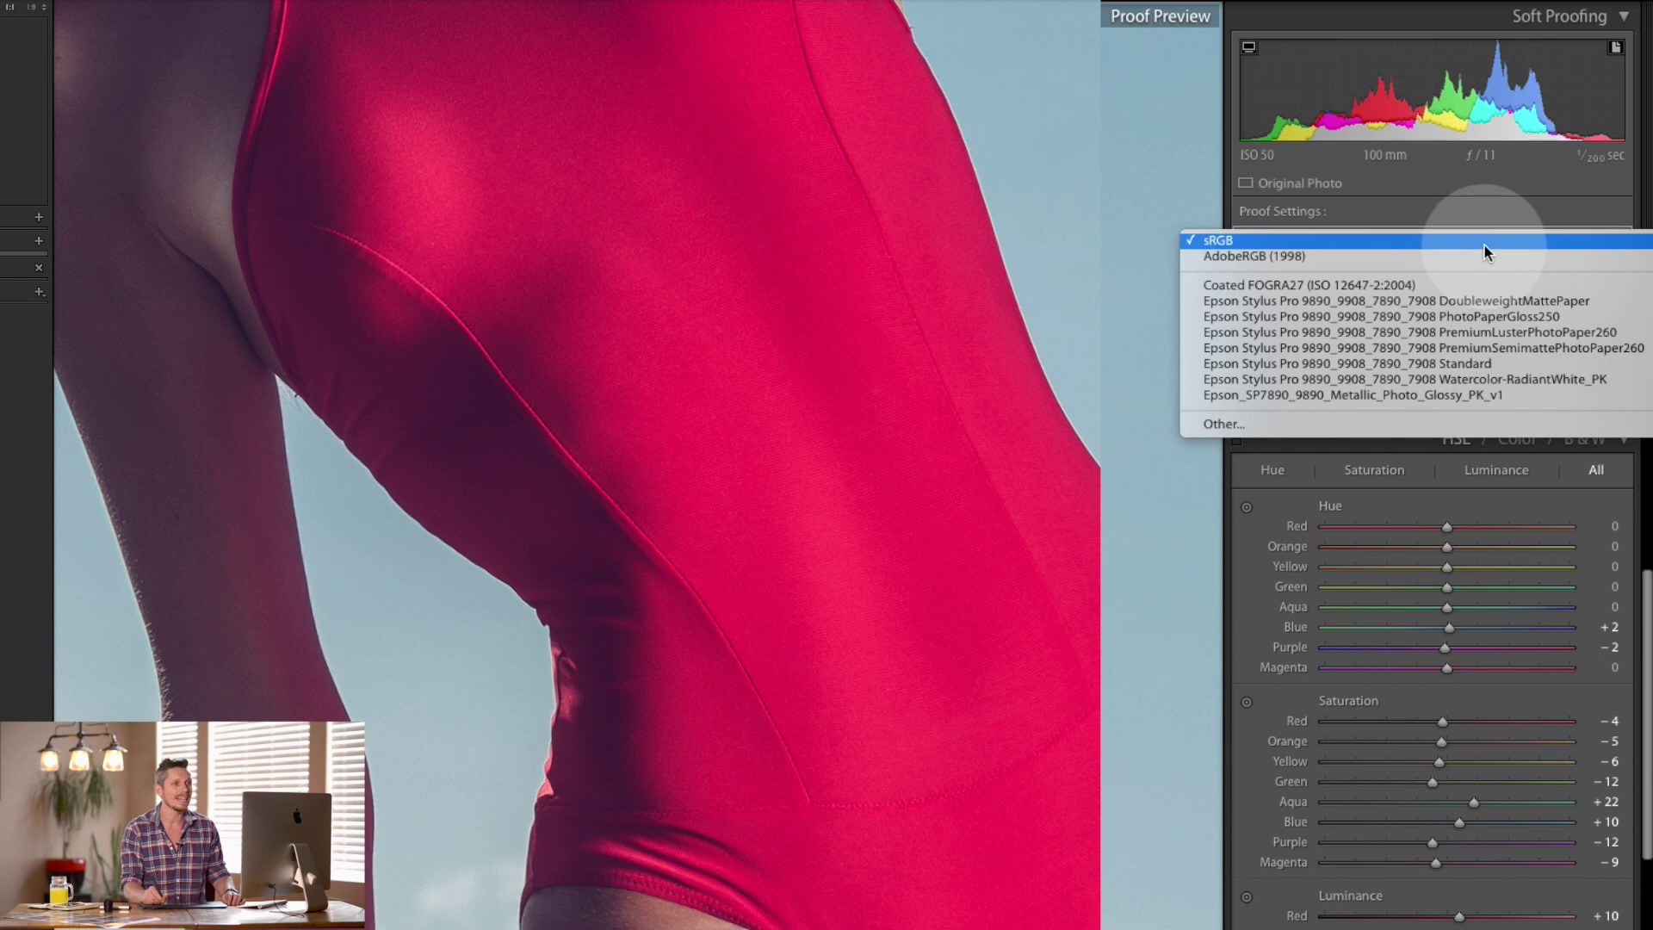
pyautogui.click(1505, 284)
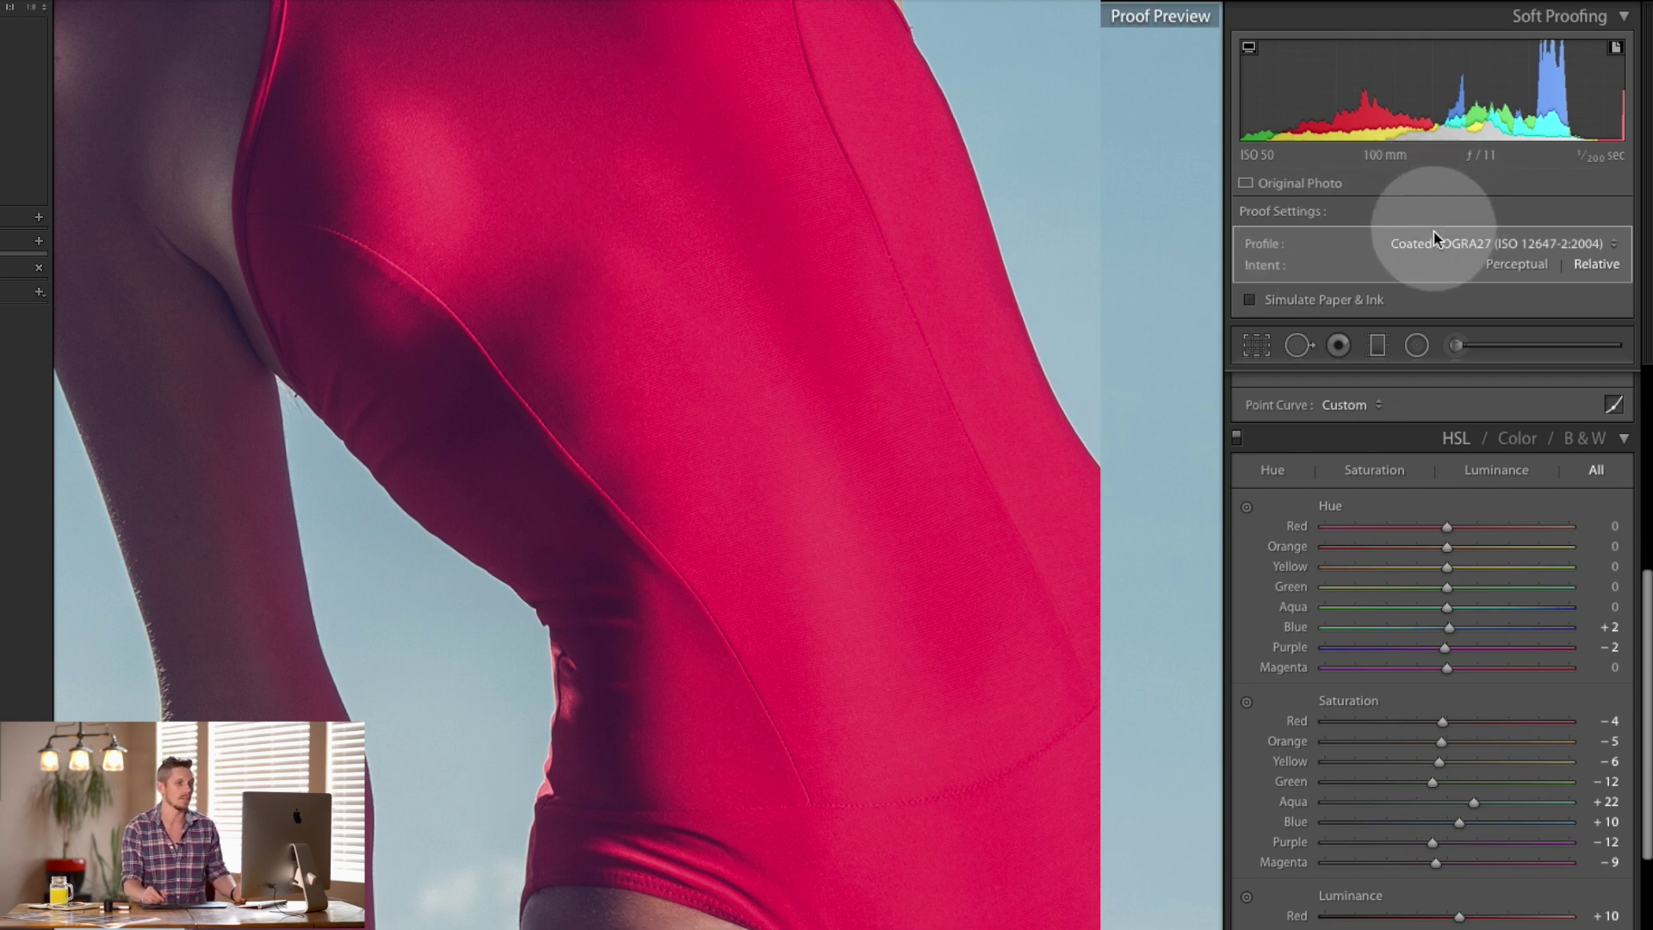
pyautogui.click(1485, 248)
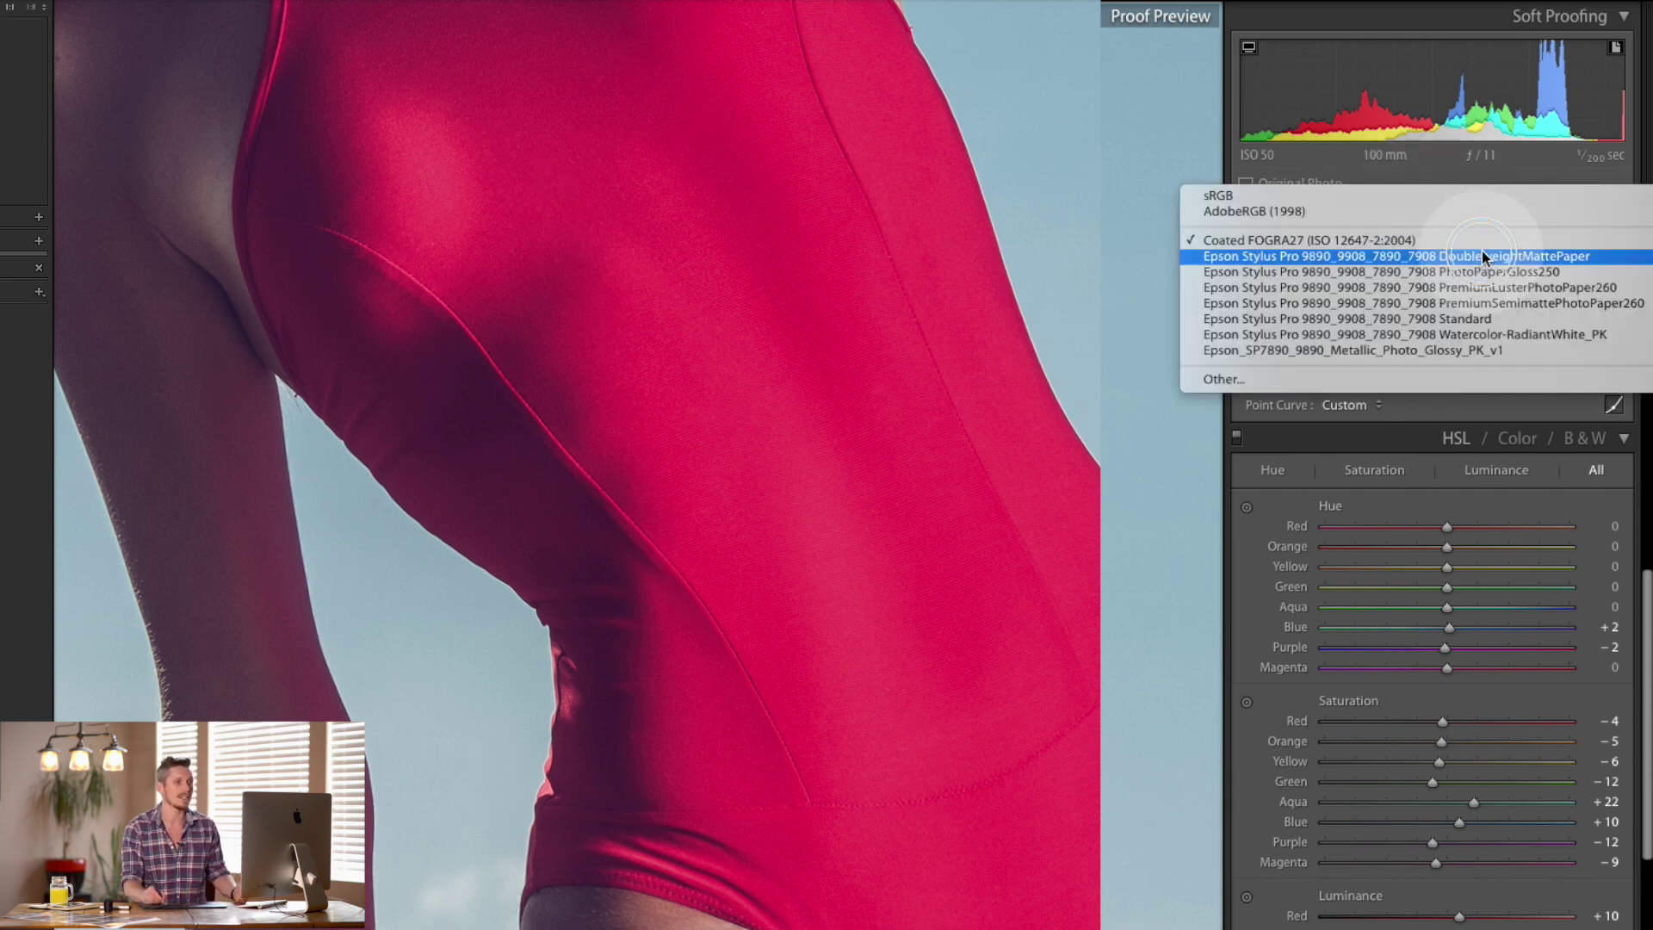
pyautogui.click(1572, 256)
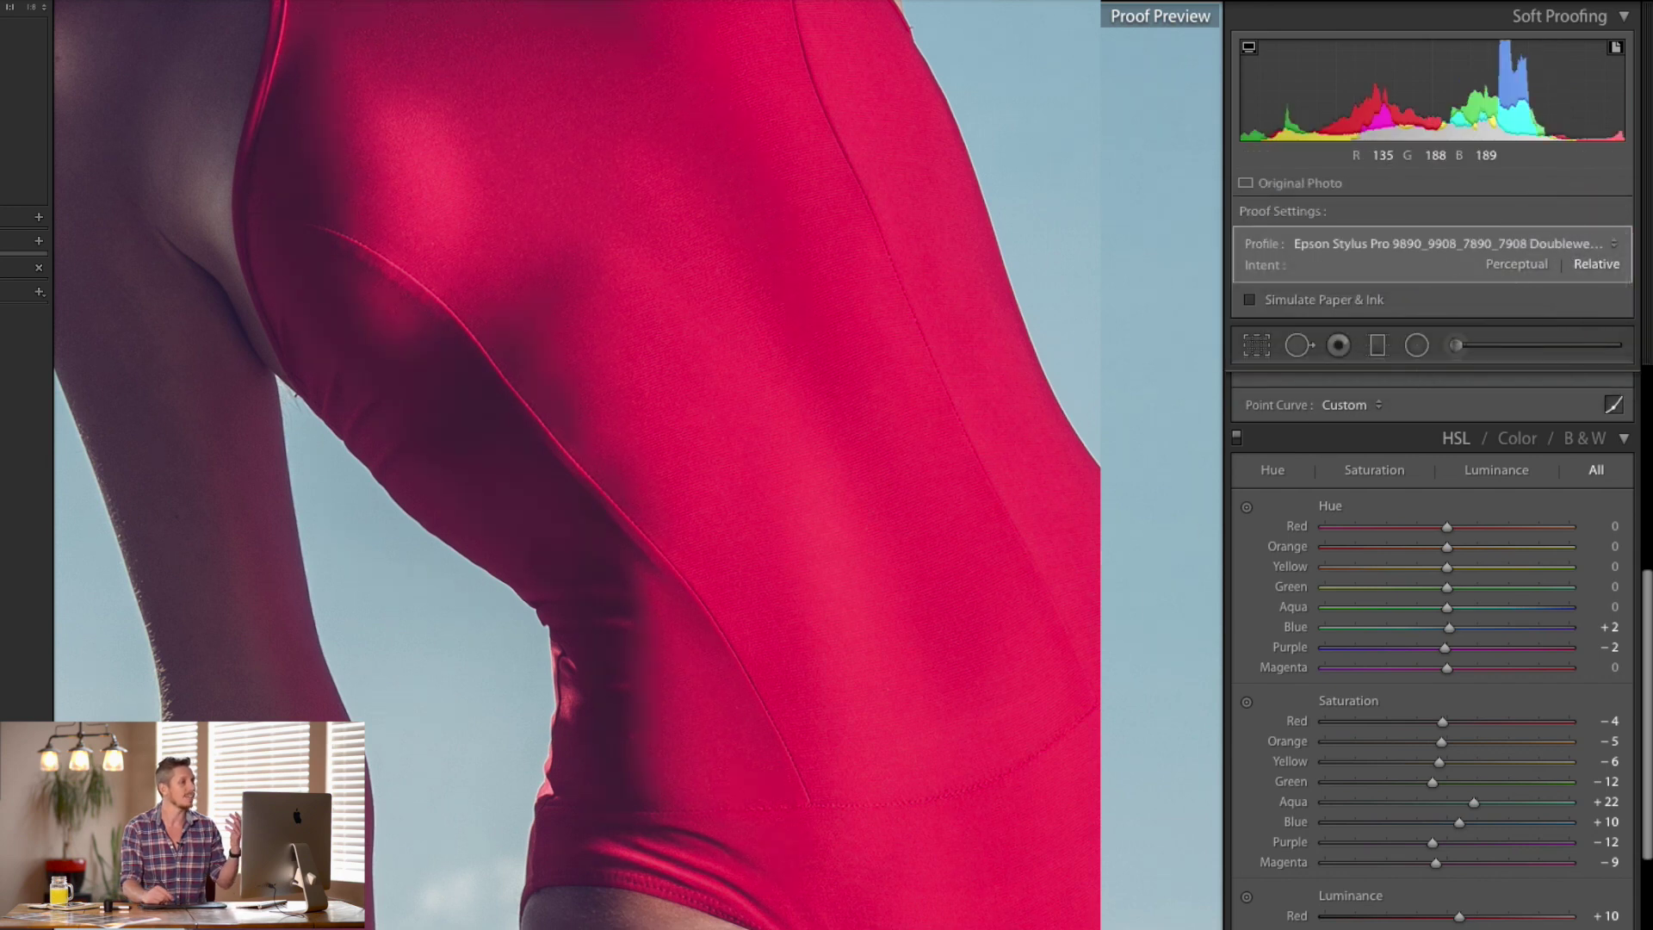
pyautogui.click(1537, 244)
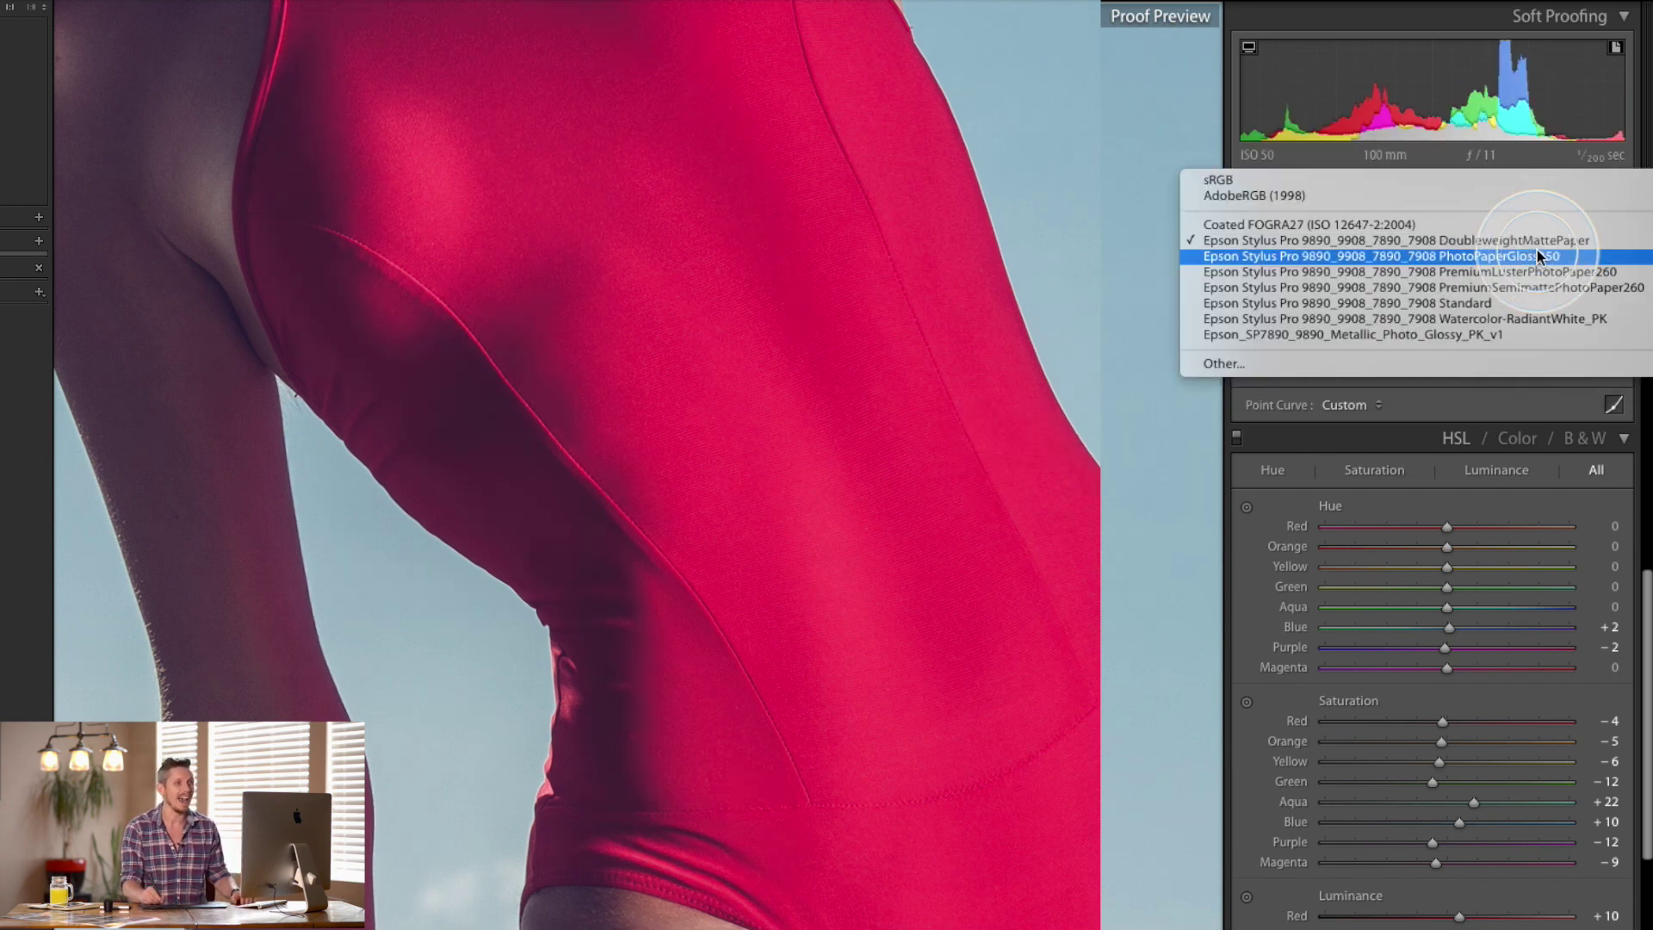
pyautogui.click(1492, 338)
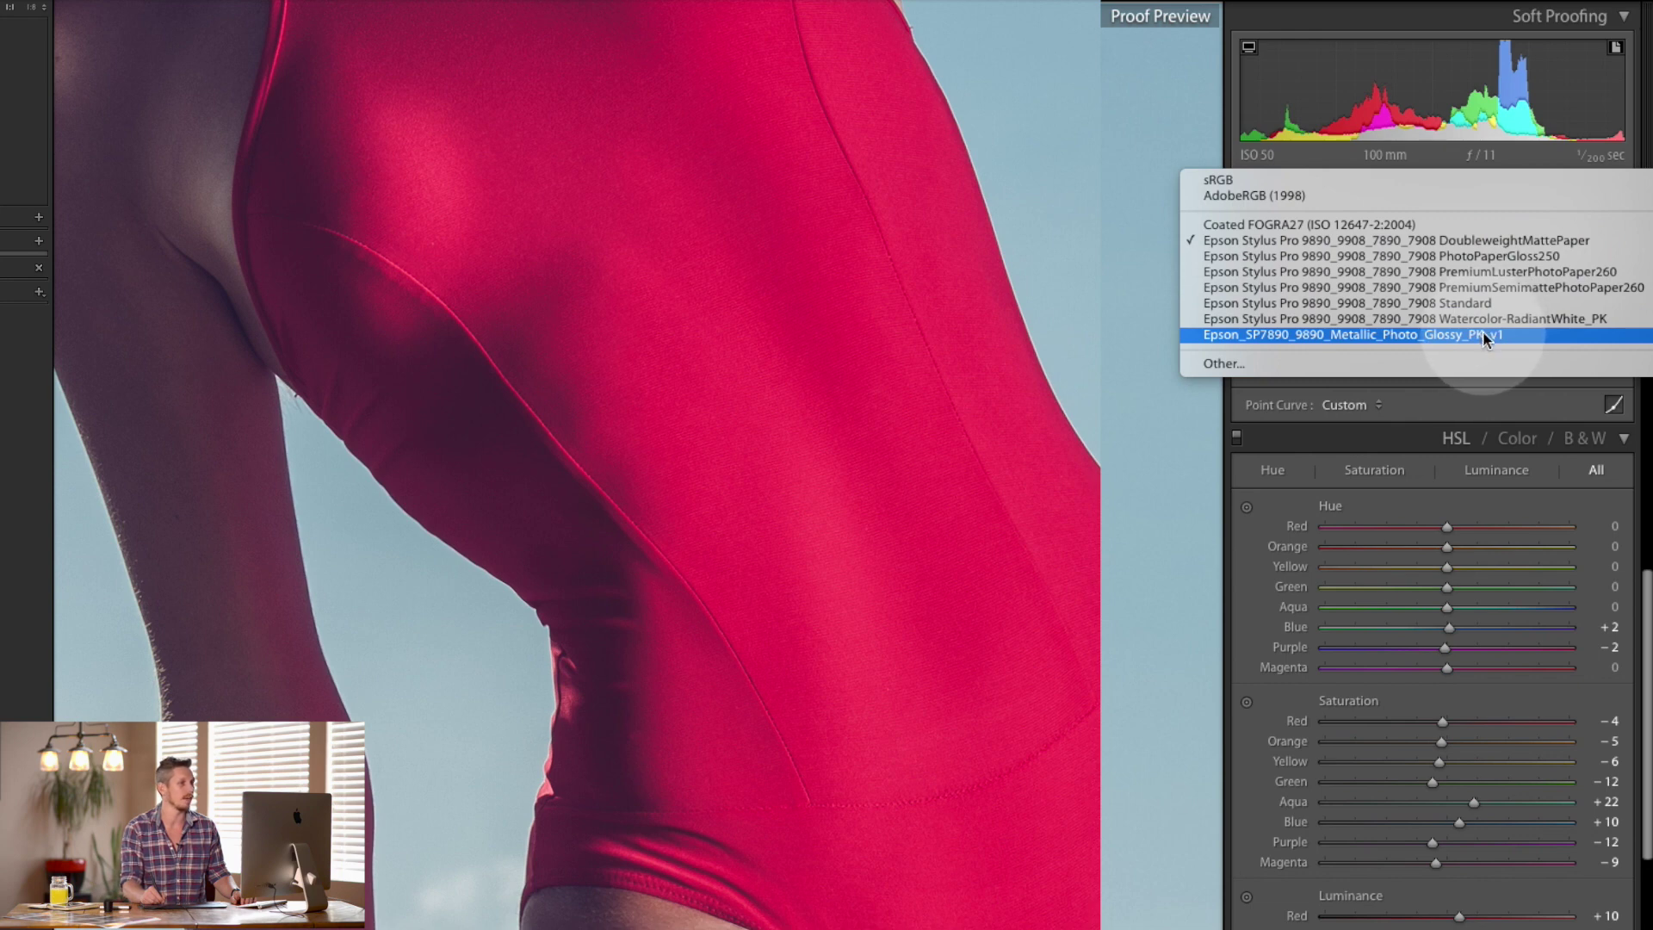
# Compare the swimsuit's reds under the Watercolor-RadiantWhite_PK proof profile and the PremiumSemimattePhotoPaper260 profile, keep the latter, and view the whole photo.
pyautogui.click(1525, 241)
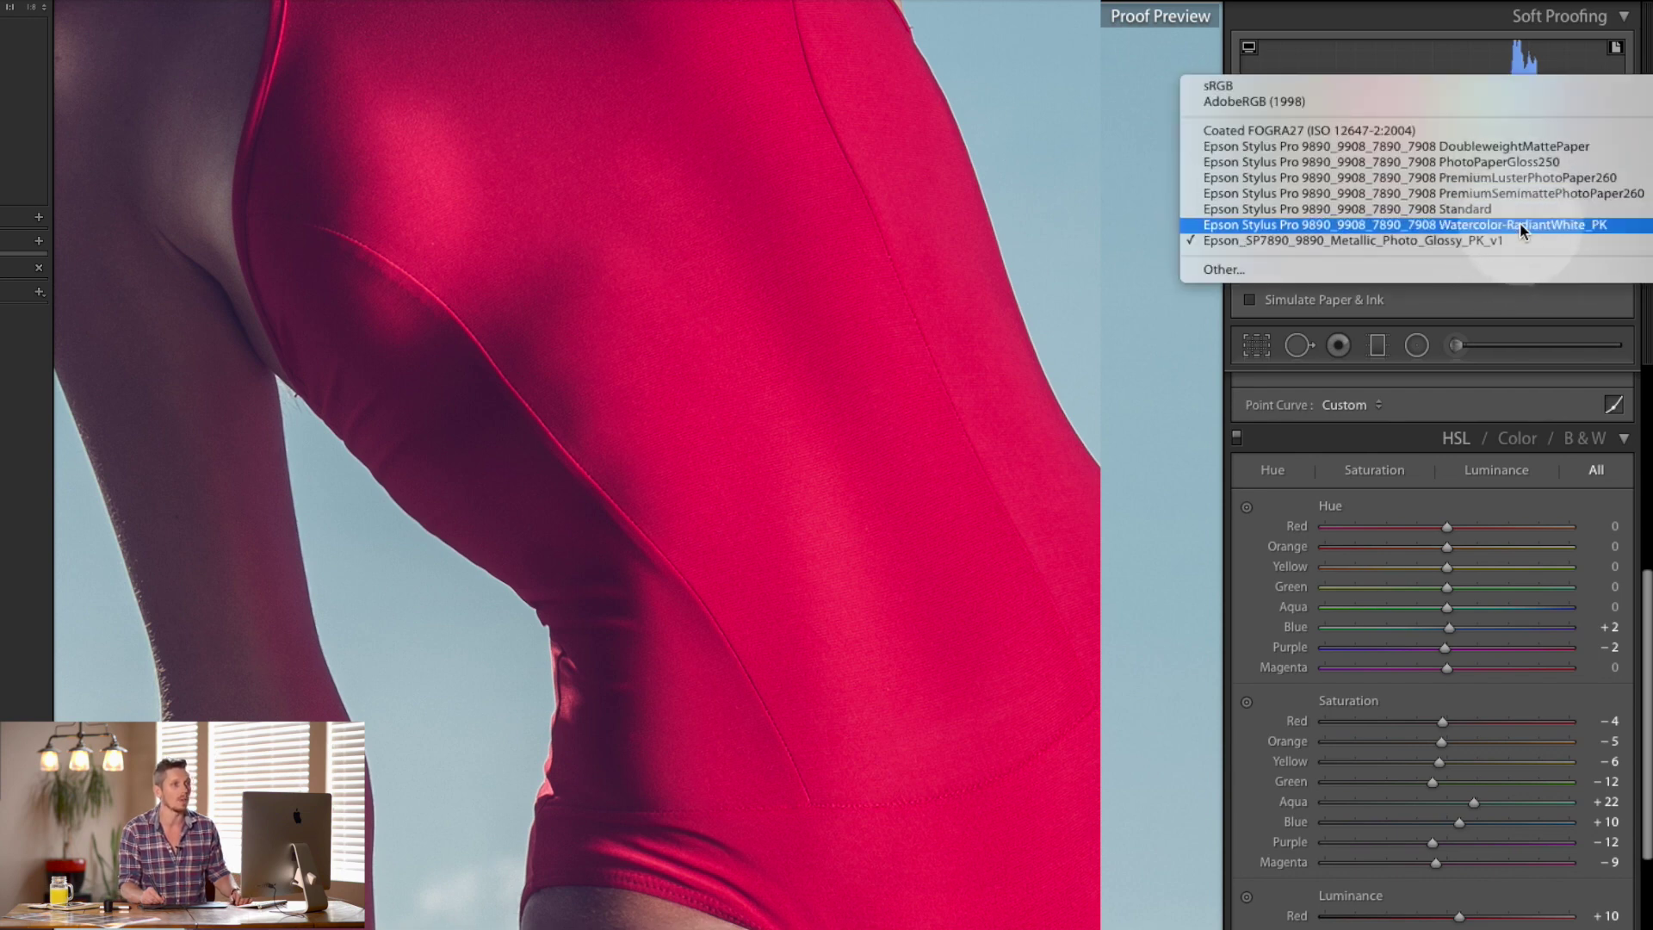
pyautogui.click(1522, 223)
pyautogui.click(1518, 245)
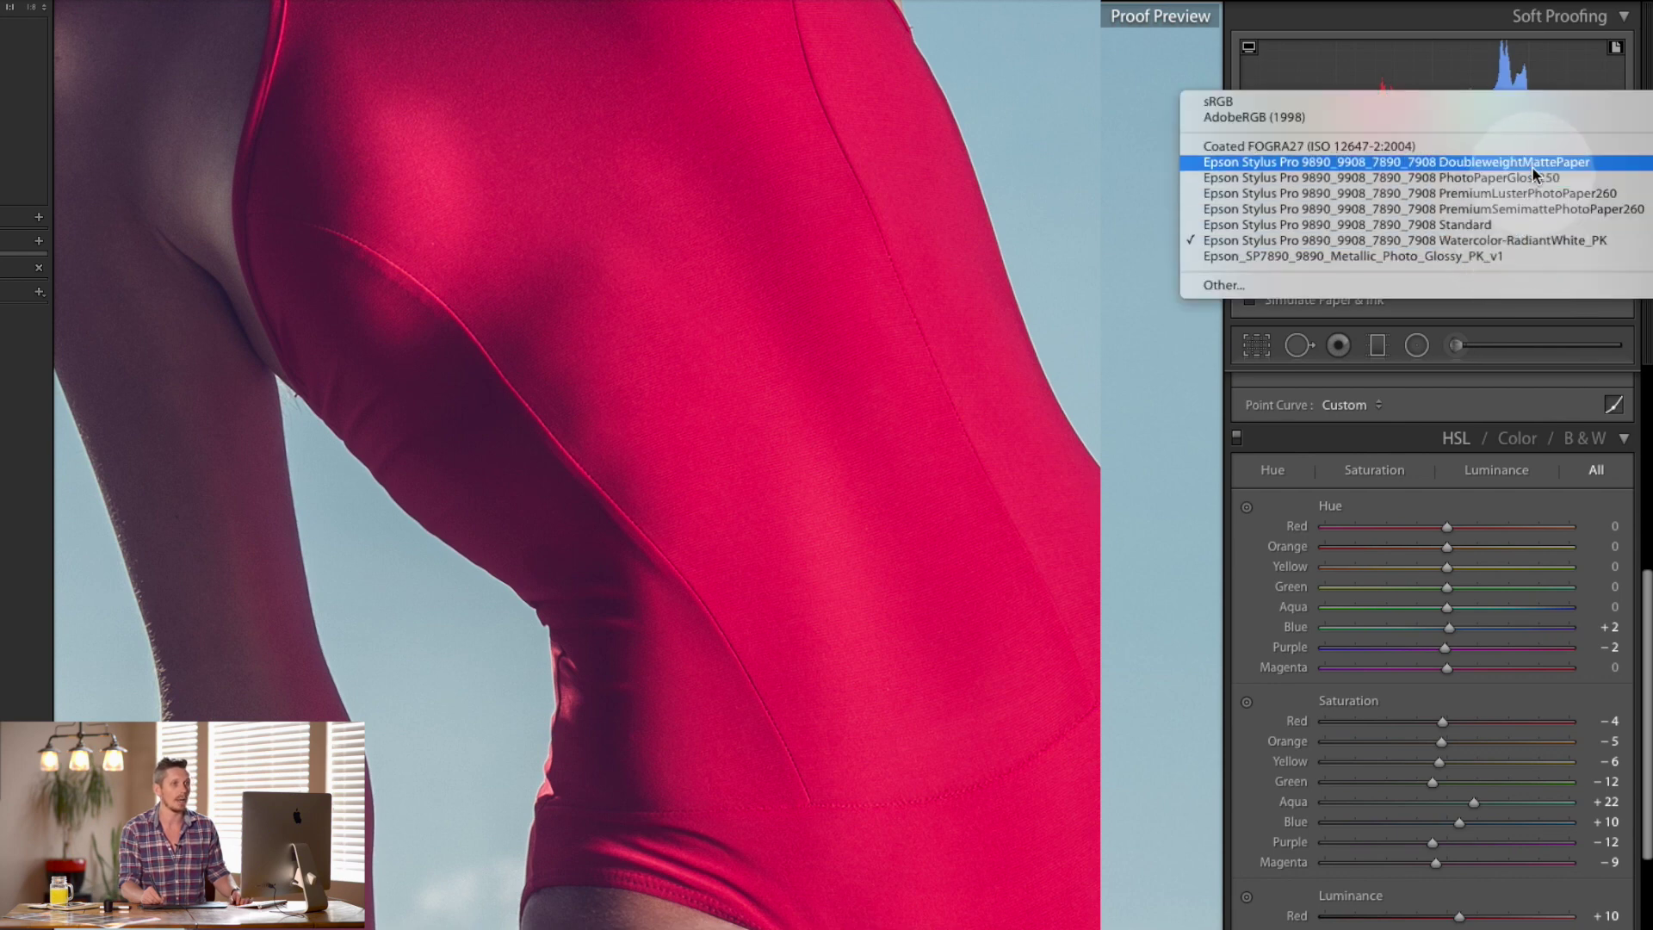
pyautogui.click(1585, 214)
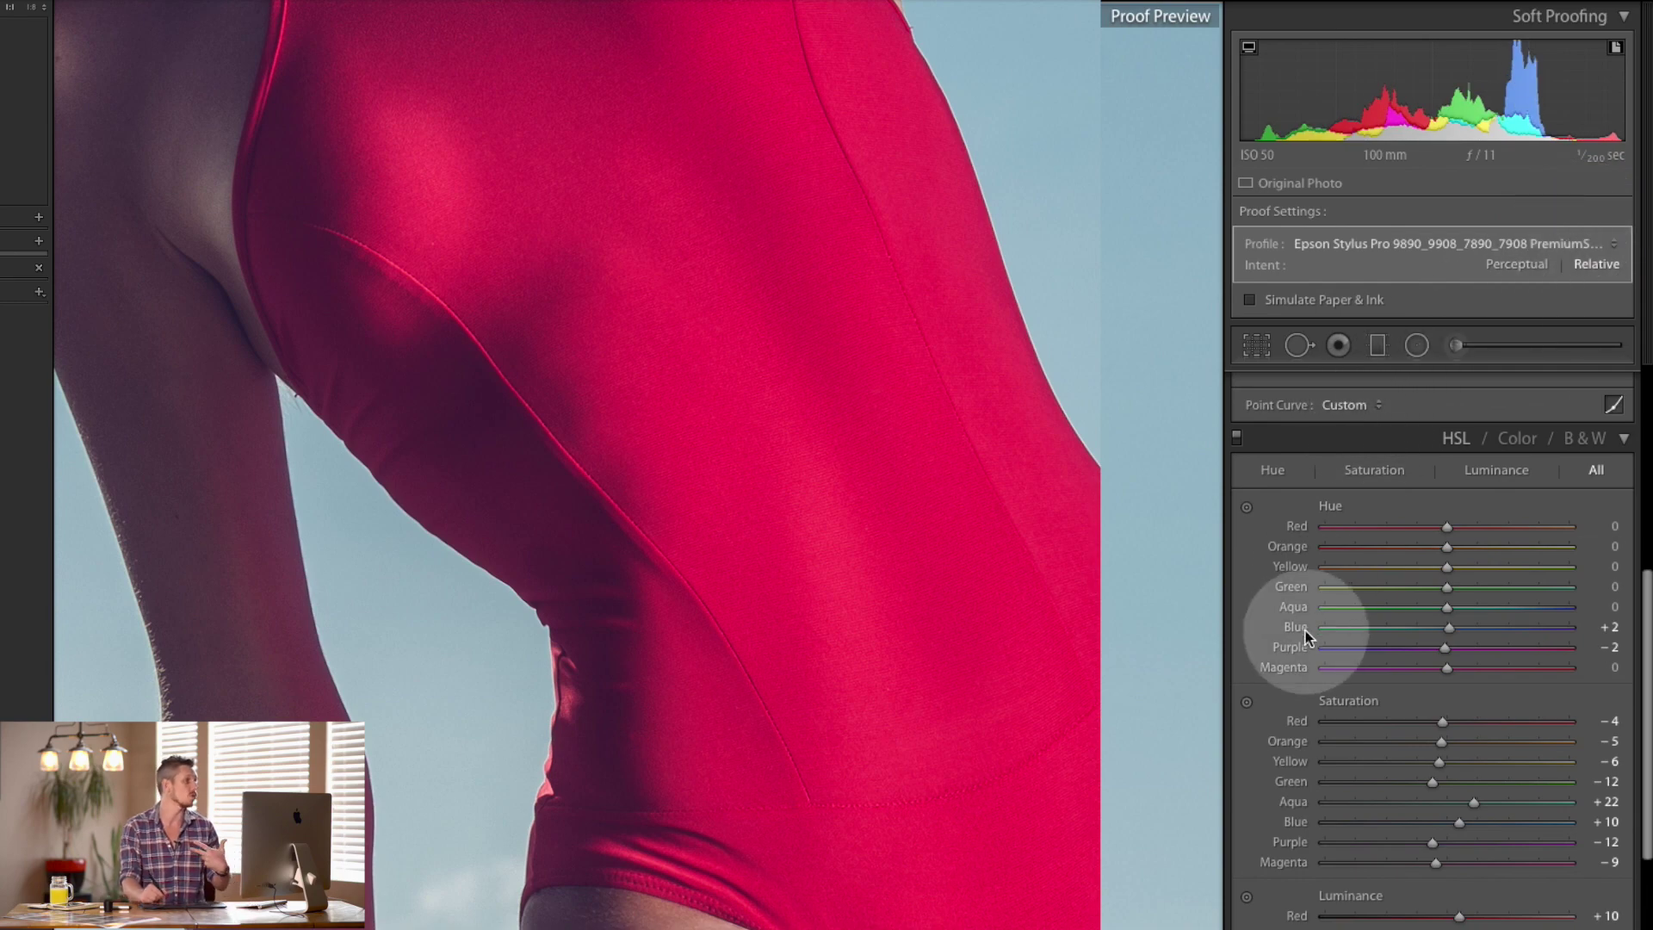
pyautogui.click(1070, 552)
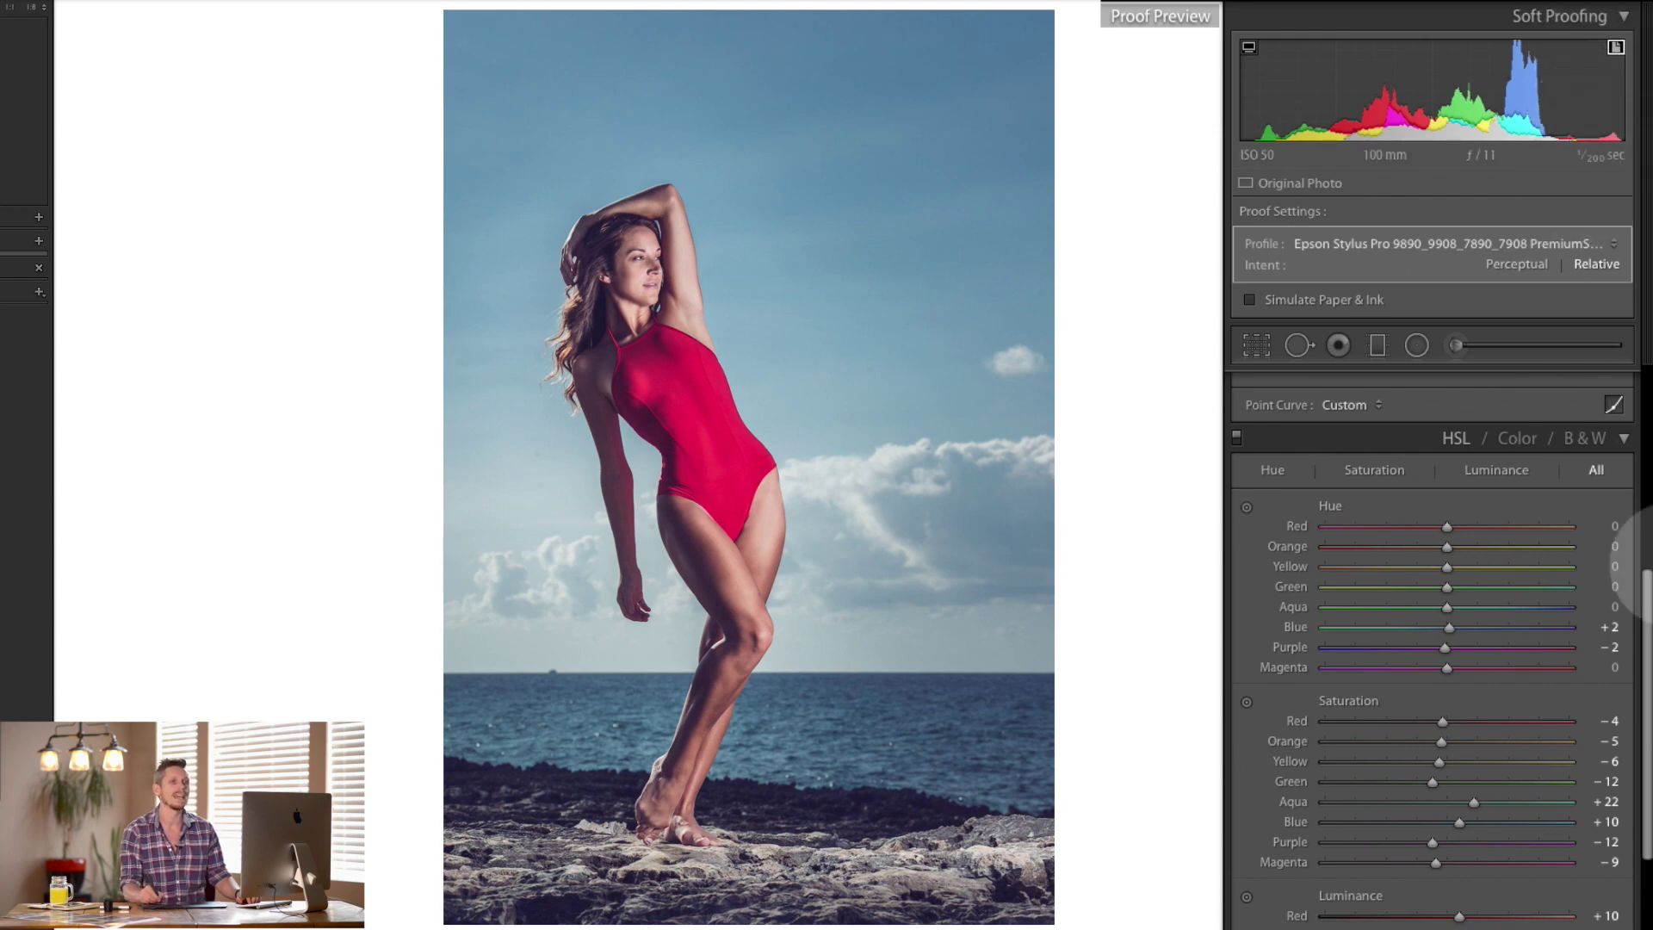
# Push the Red saturation to +100 and inspect the swimsuit up close with the destination gamut warning showing.
pyautogui.scroll(-2, 1647, 600)
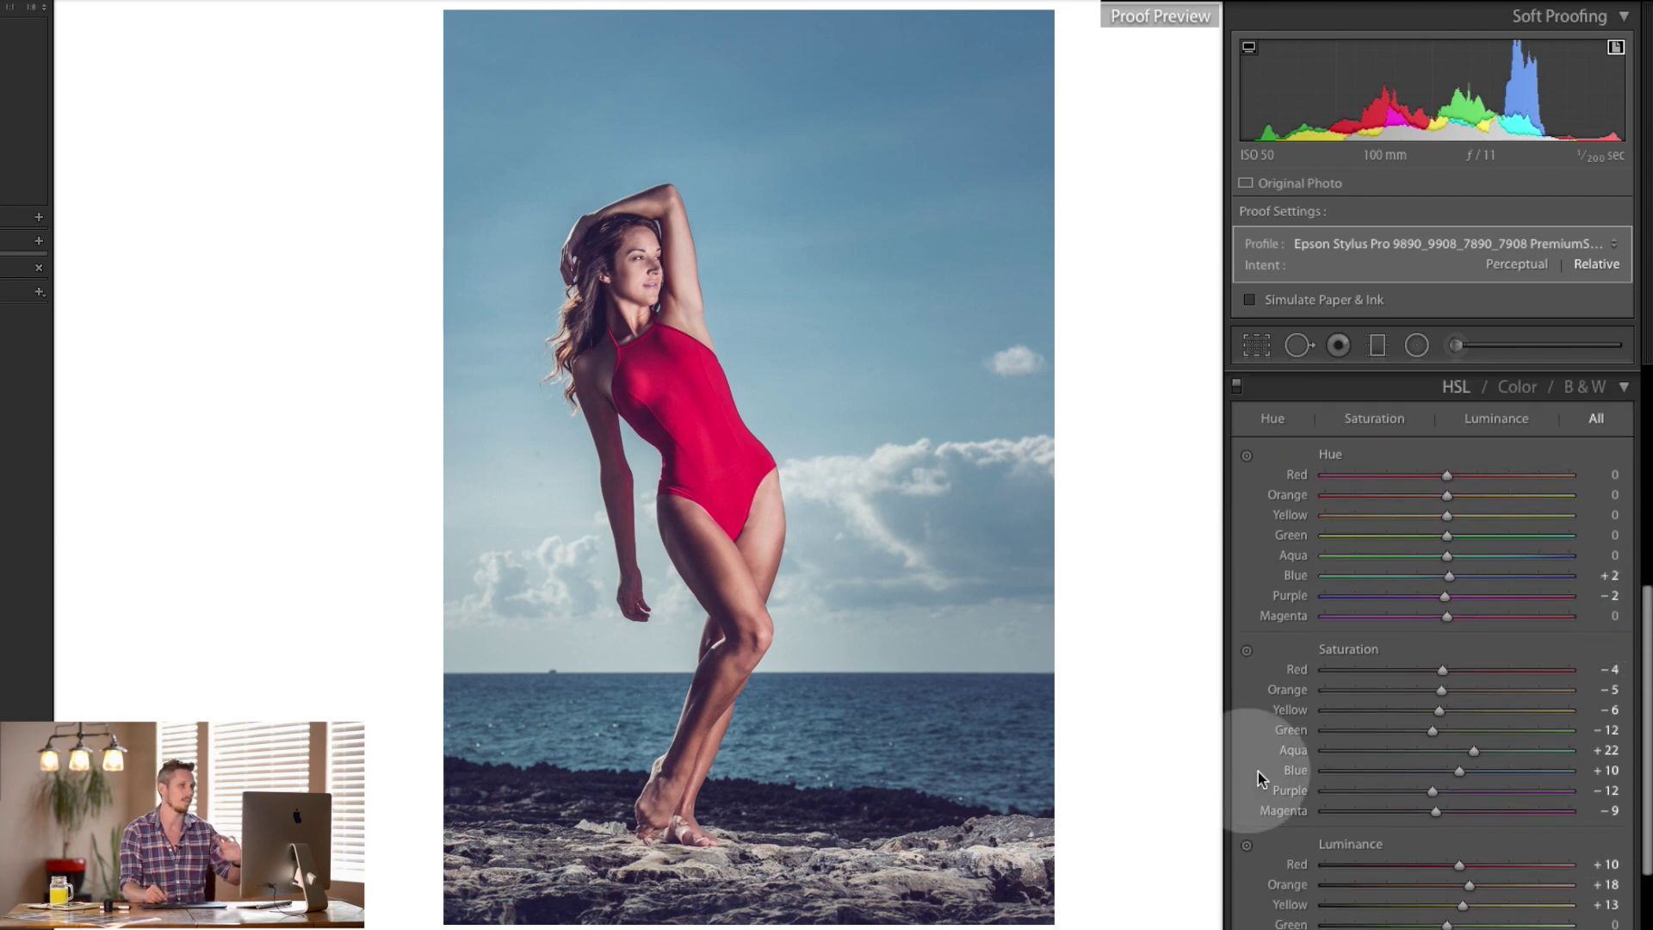
pyautogui.moveTo(1445, 670); pyautogui.dragTo(1588, 665)
pyautogui.moveTo(644, 469)
pyautogui.mouseDown()
pyautogui.moveTo(693, 413)
pyautogui.moveTo(678, 460)
pyautogui.moveTo(671, 411)
pyautogui.moveTo(703, 439)
pyautogui.mouseUp()
pyautogui.click(703, 439)
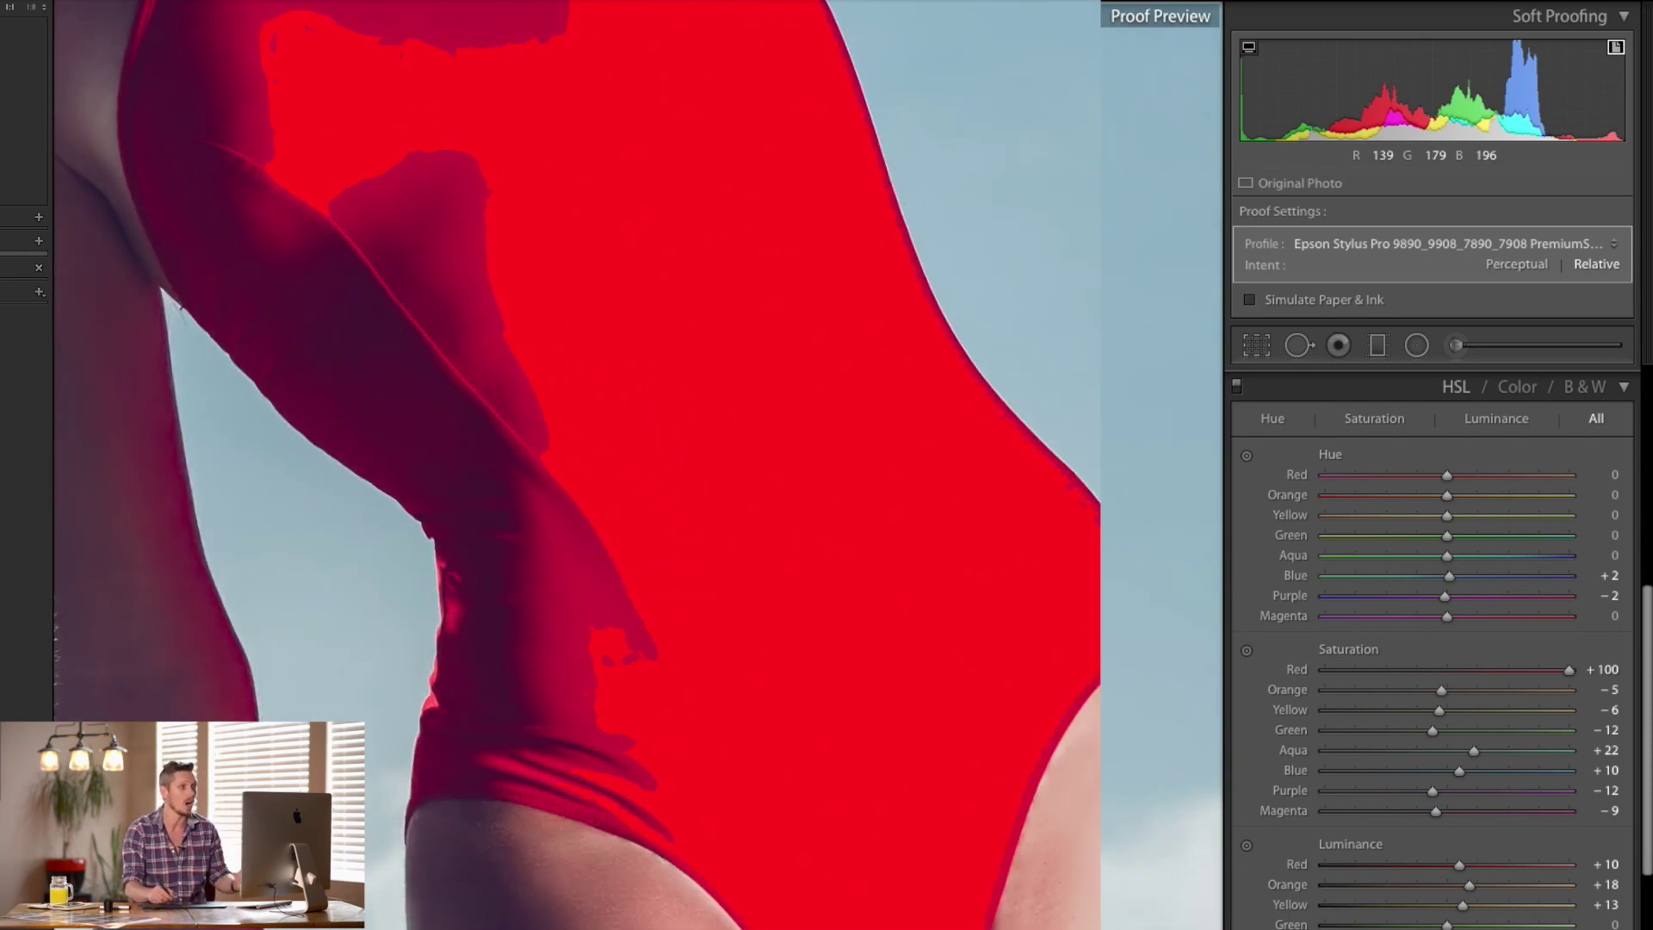
# Turn off the destination gamut warning and set the rendering intent to Perceptual, comparing the swimsuit's detail with the Relative intent.
pyautogui.click(1609, 59)
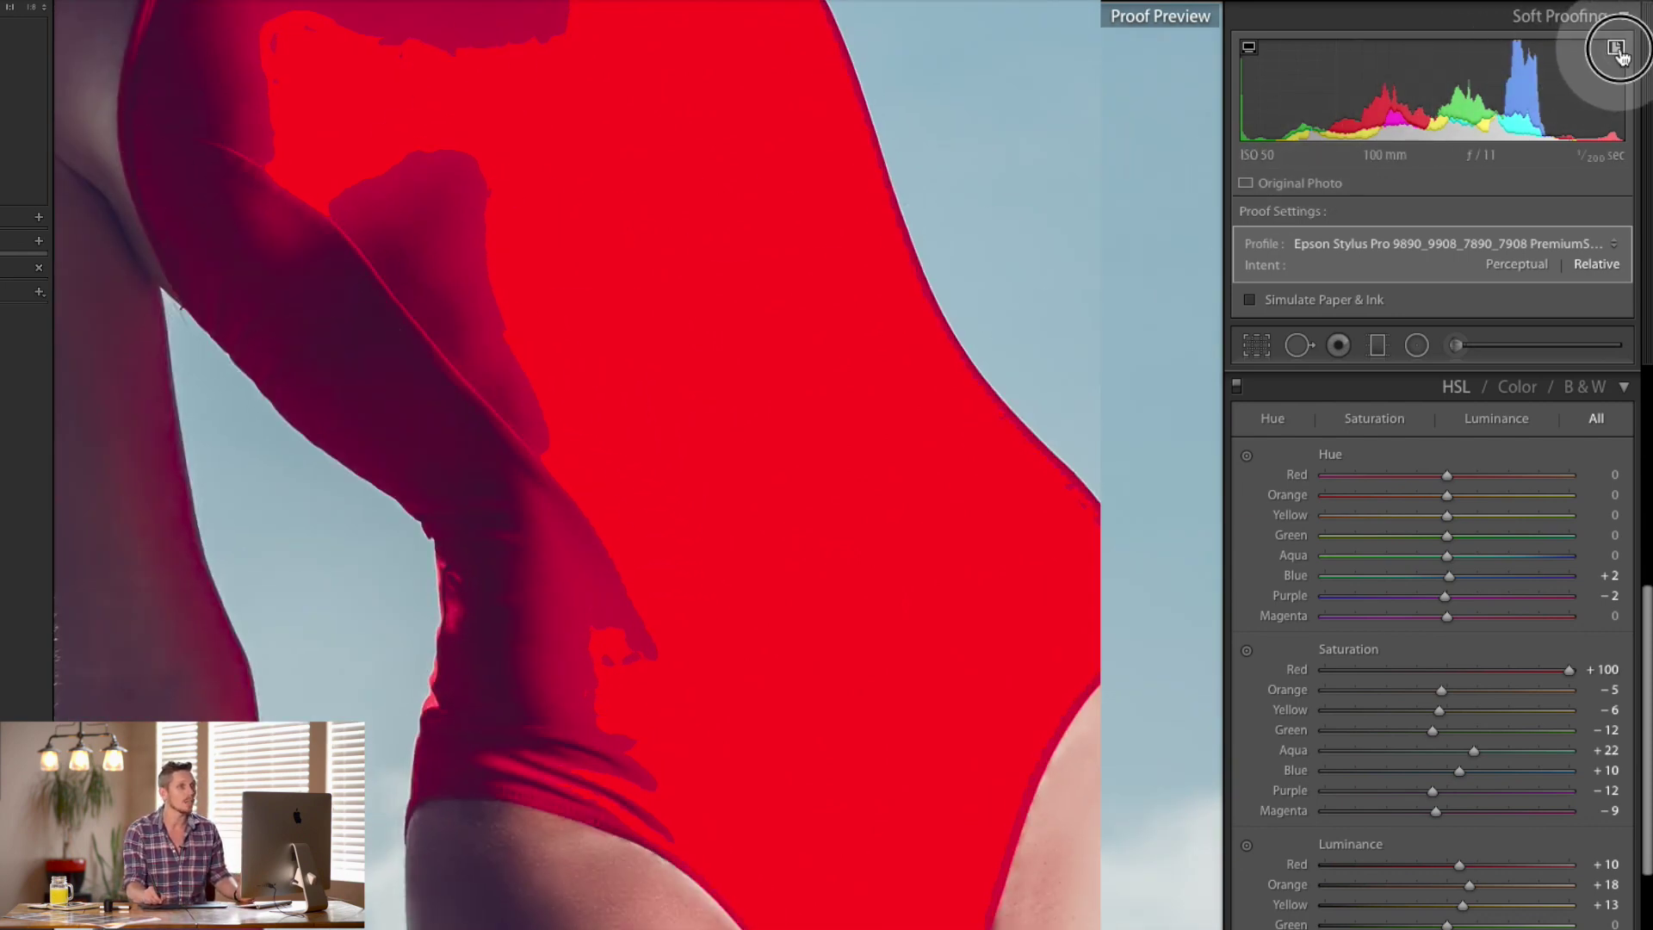
pyautogui.click(1617, 53)
pyautogui.click(1572, 265)
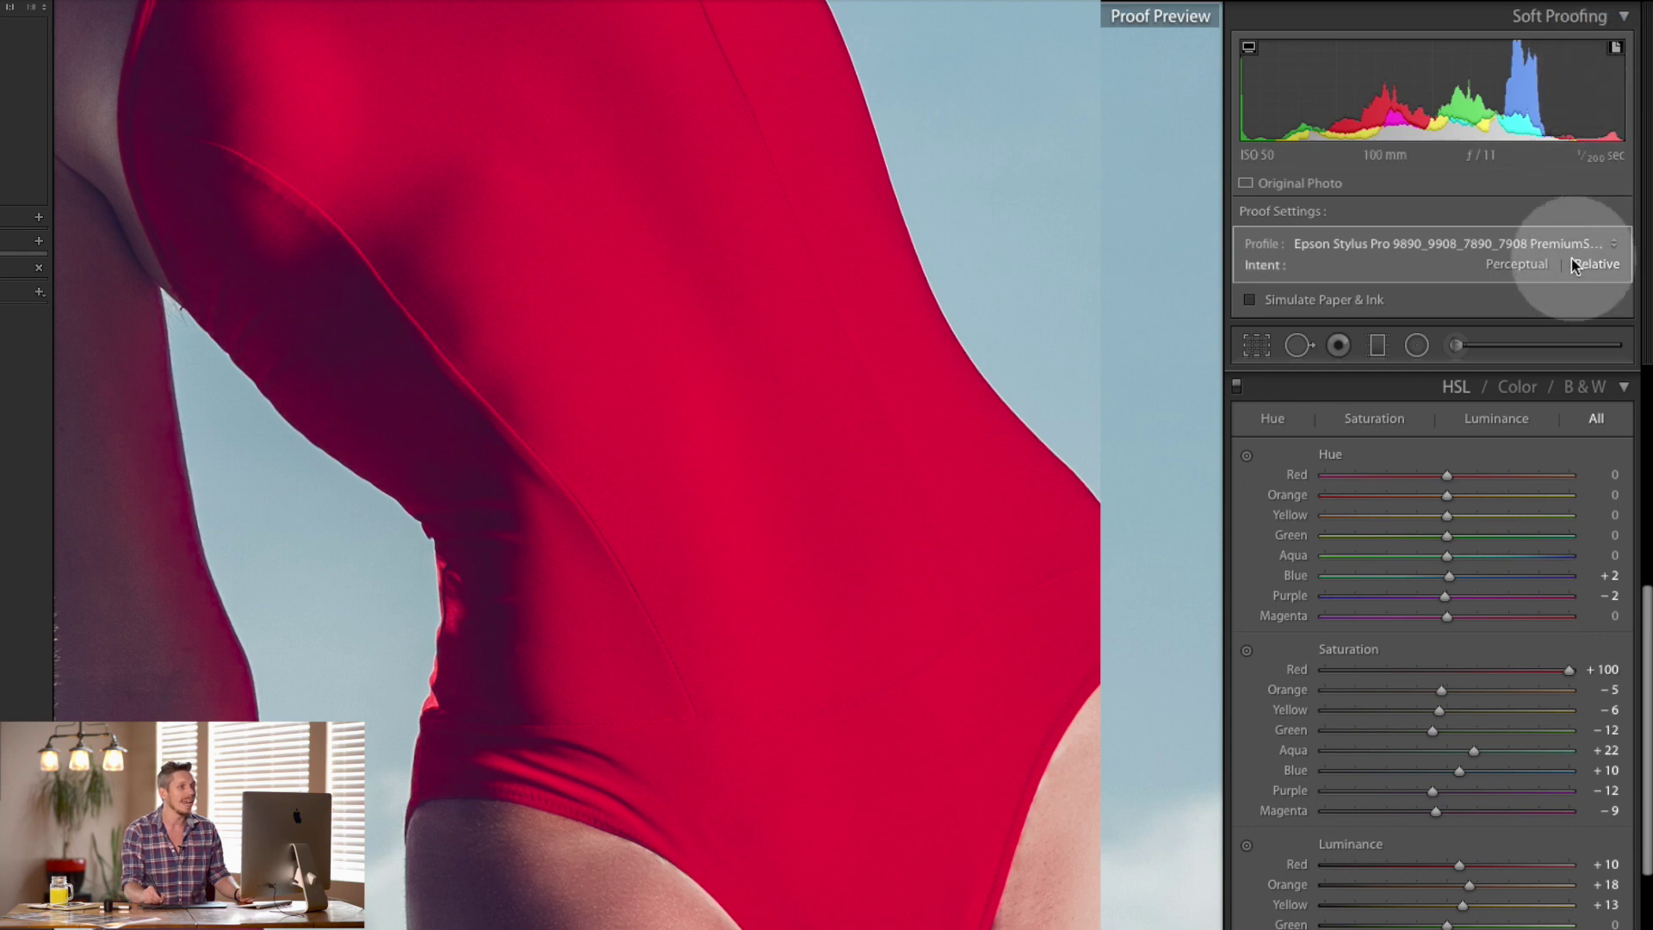
pyautogui.click(1517, 265)
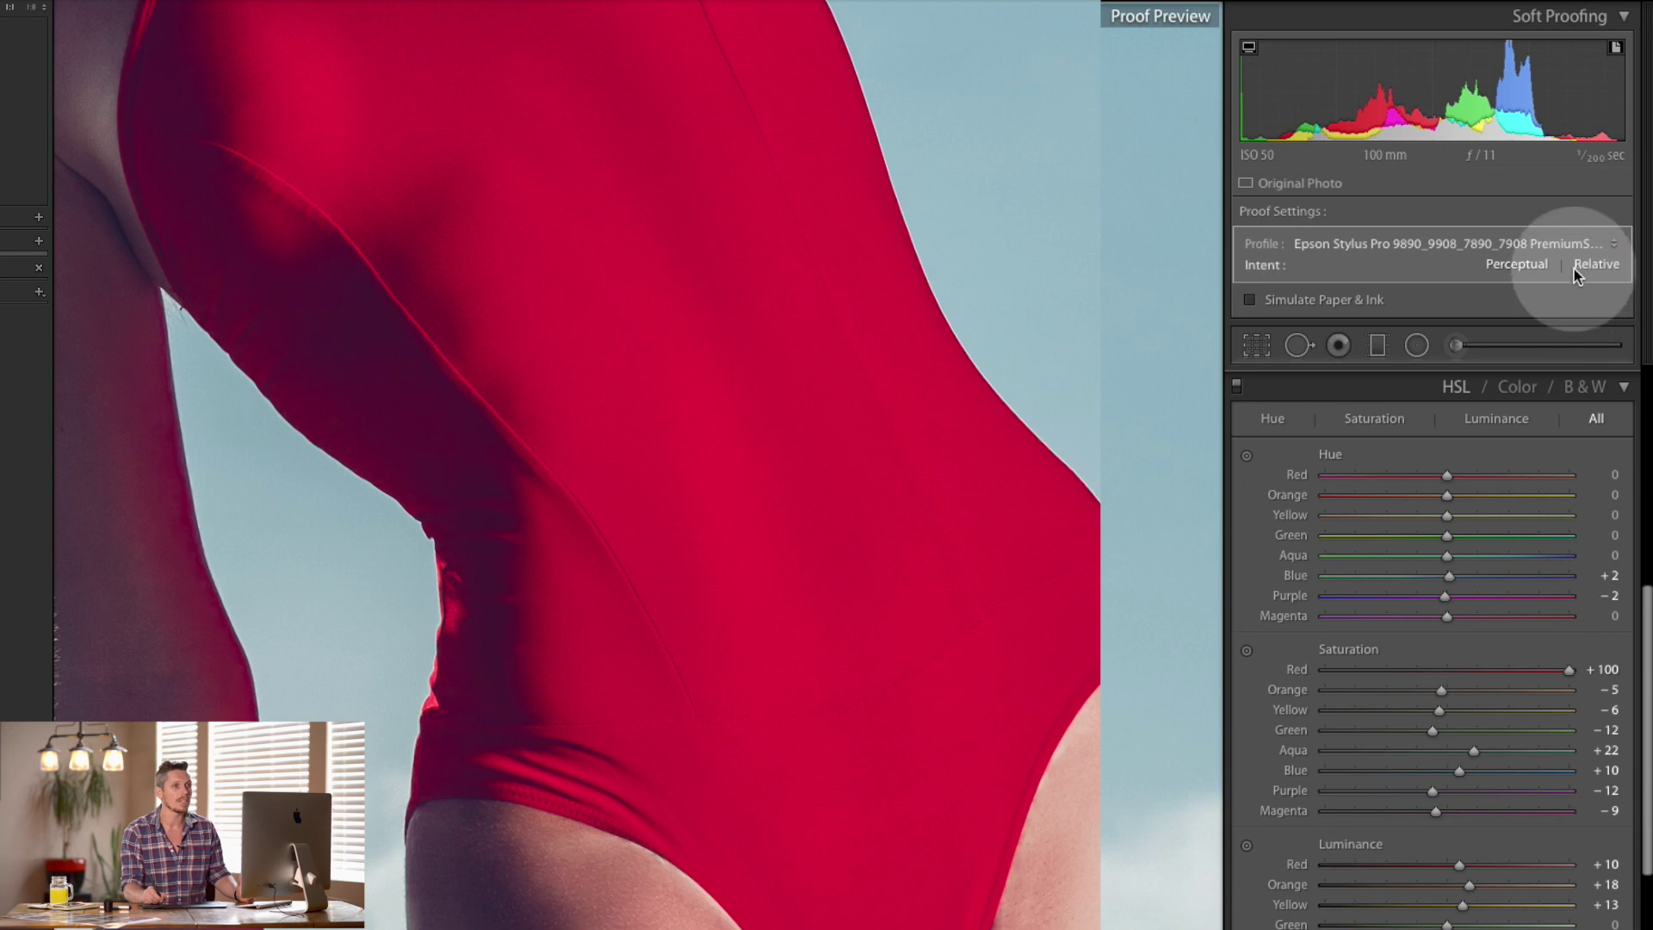
pyautogui.moveTo(636, 441); pyautogui.dragTo(656, 445)
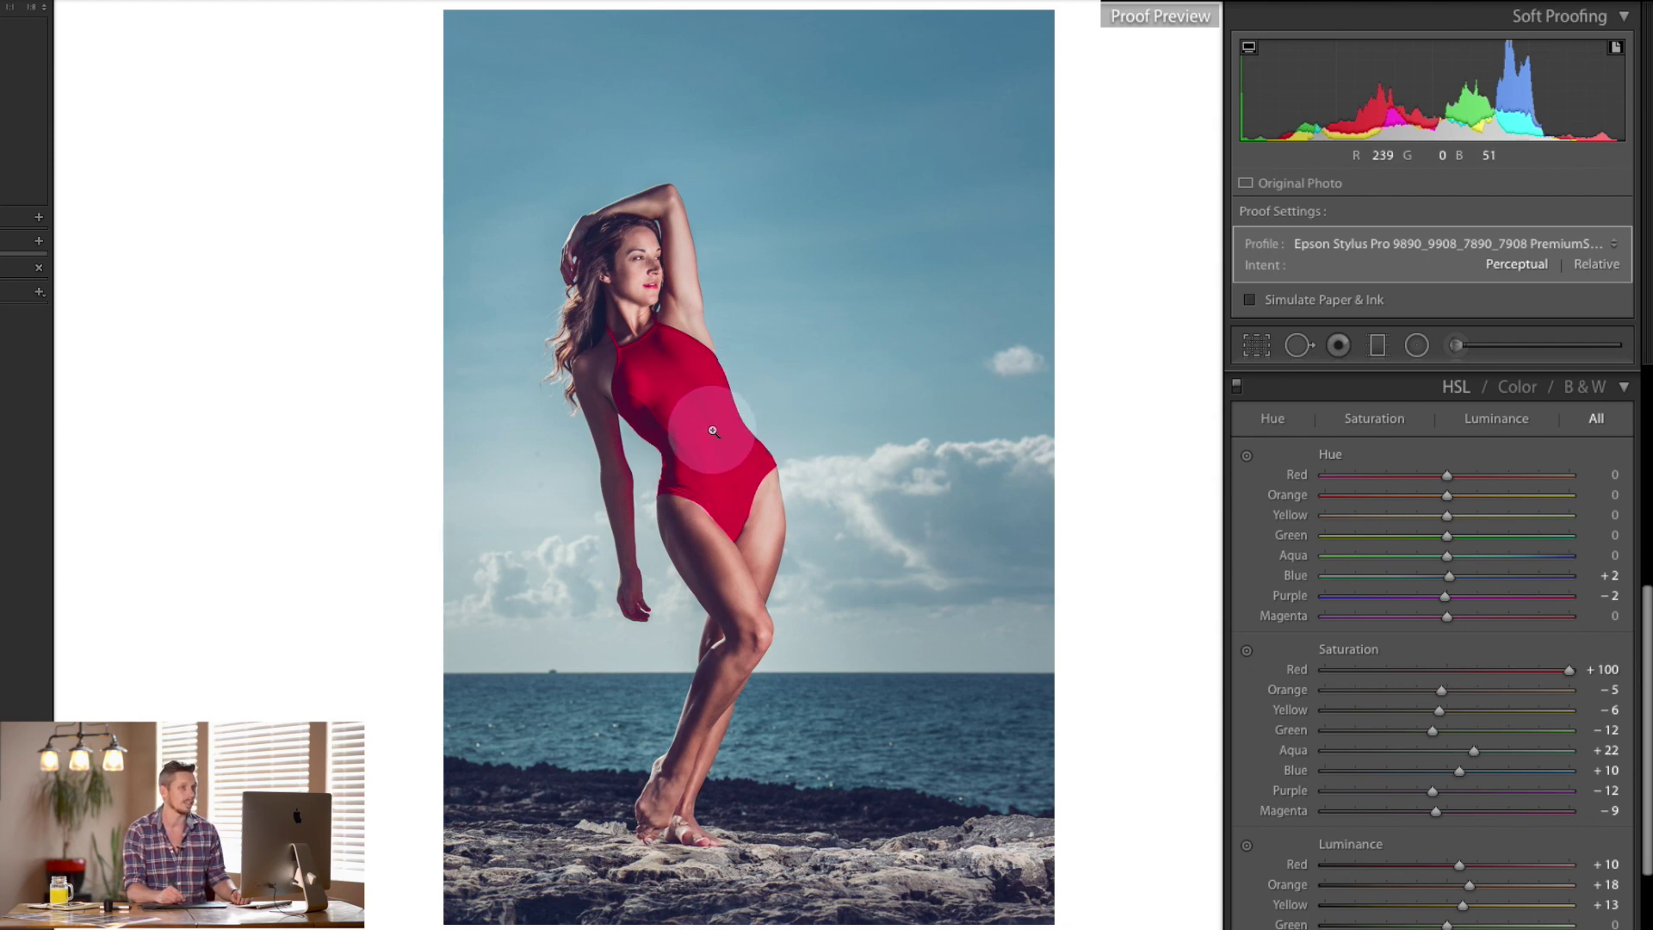
# Turn on the destination gamut warning, set the Red saturation to +39, and examine the swimsuit up close.
pyautogui.click(1616, 50)
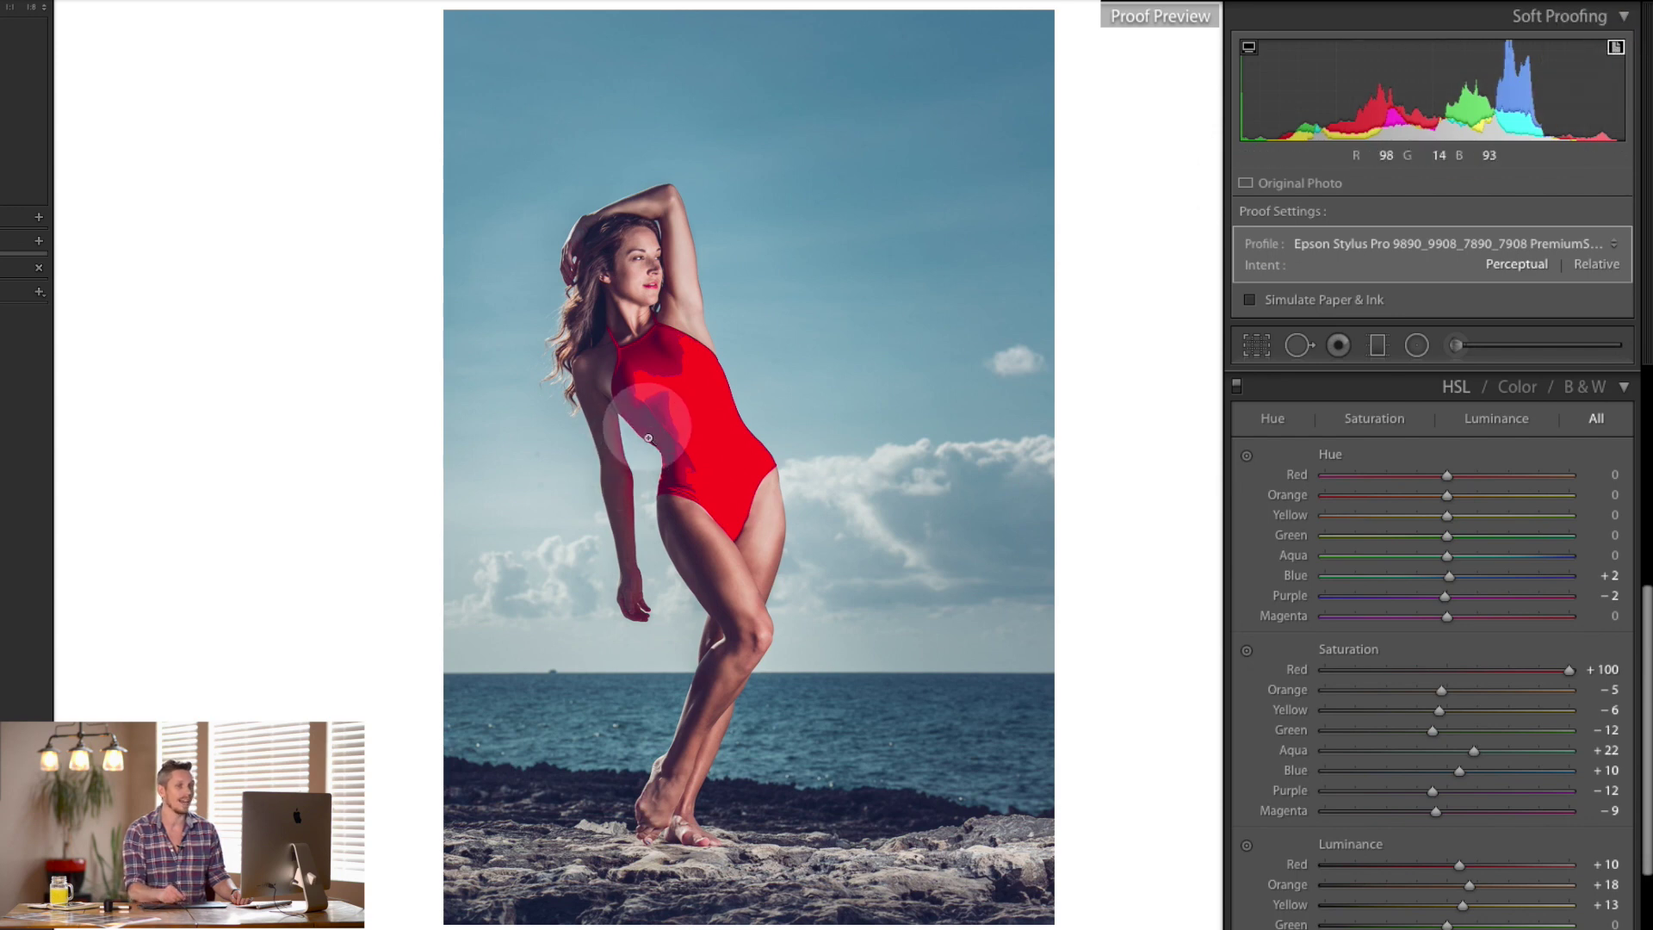
pyautogui.moveTo(1641, 594); pyautogui.dragTo(1545, 622)
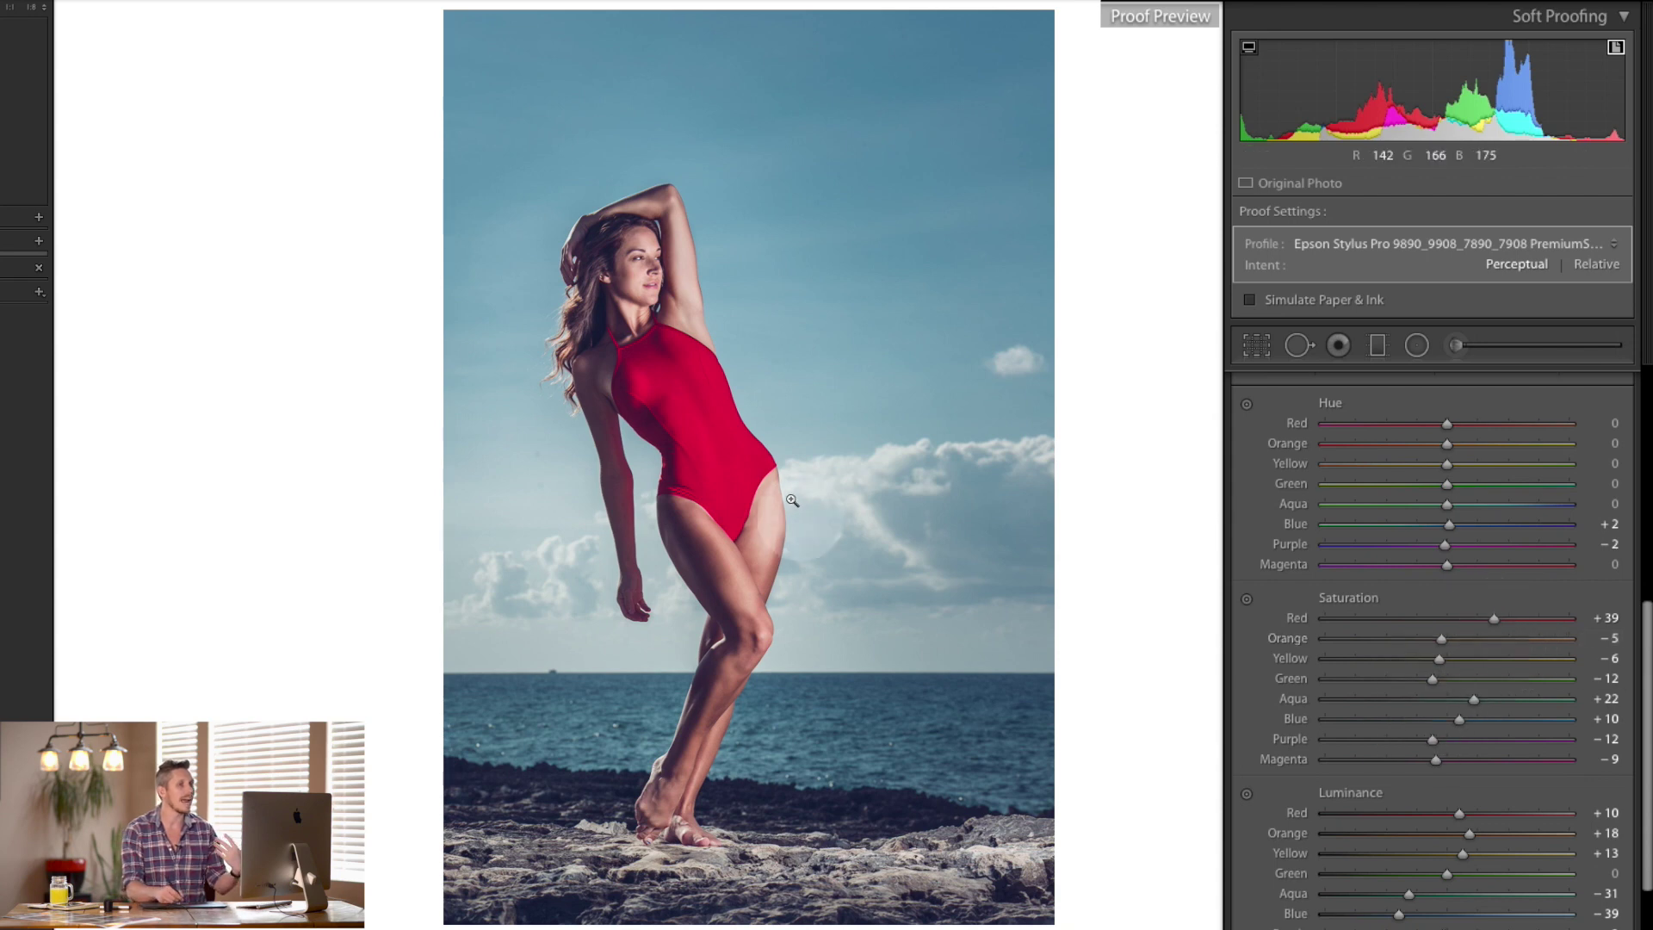
pyautogui.click(697, 437)
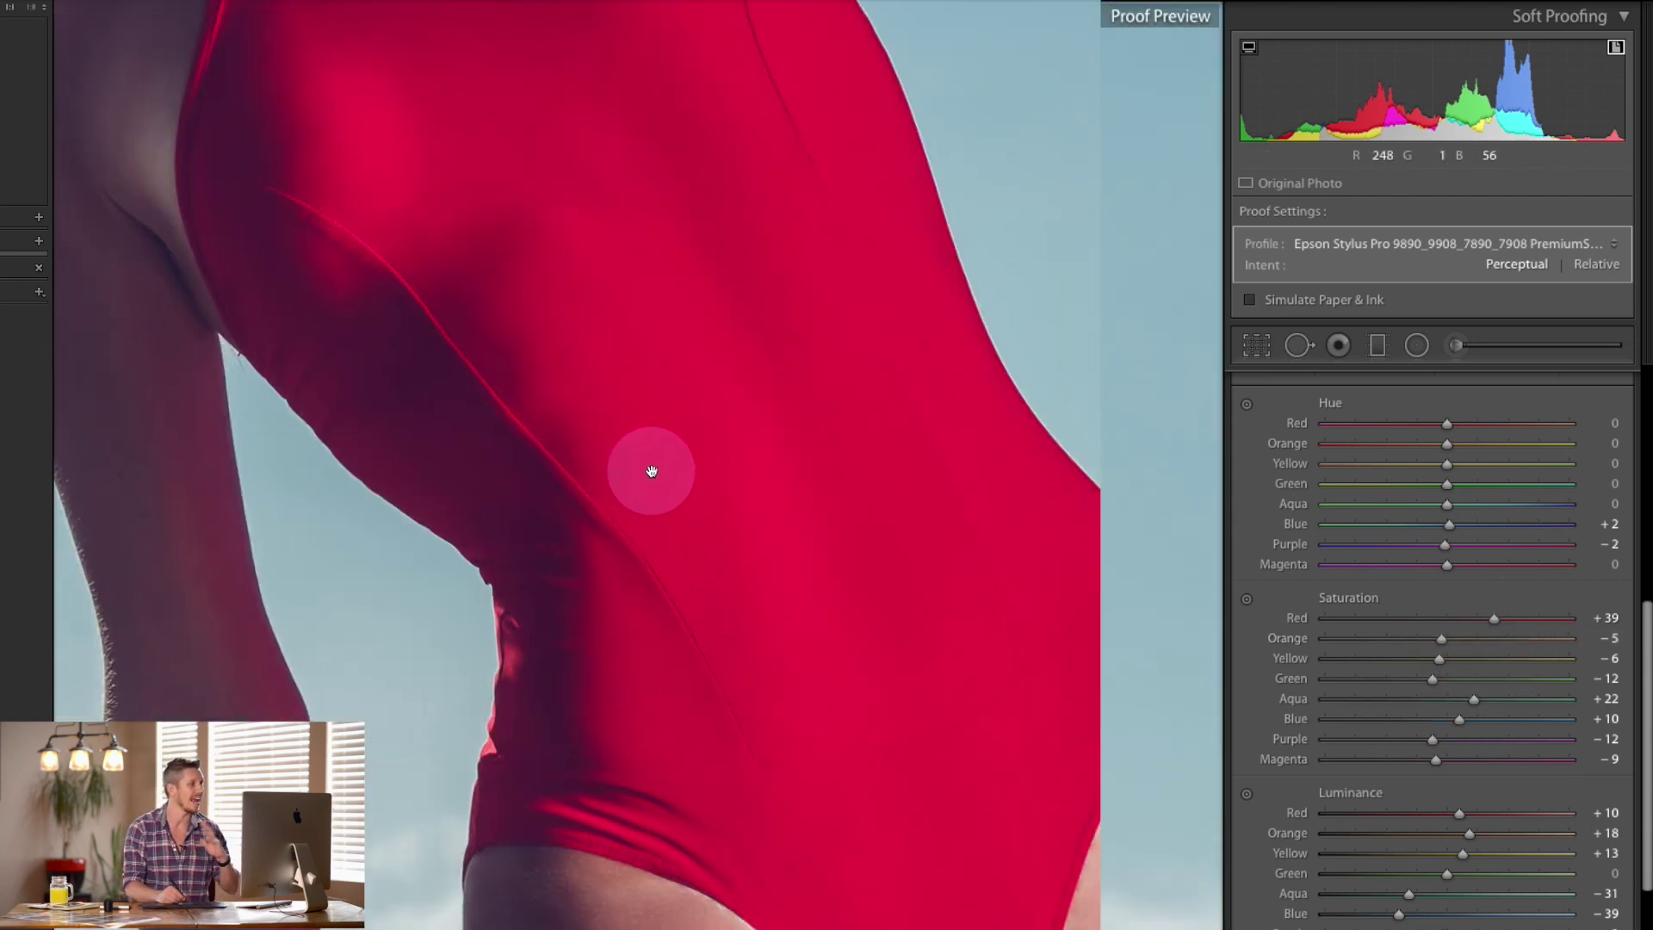
pyautogui.moveTo(659, 402); pyautogui.dragTo(1013, 508)
pyautogui.click(1013, 508)
# Check the swimsuit against the monitor gamut warning, reduce the Red saturation to −8, and view the fabric without warnings.
pyautogui.click(1249, 47)
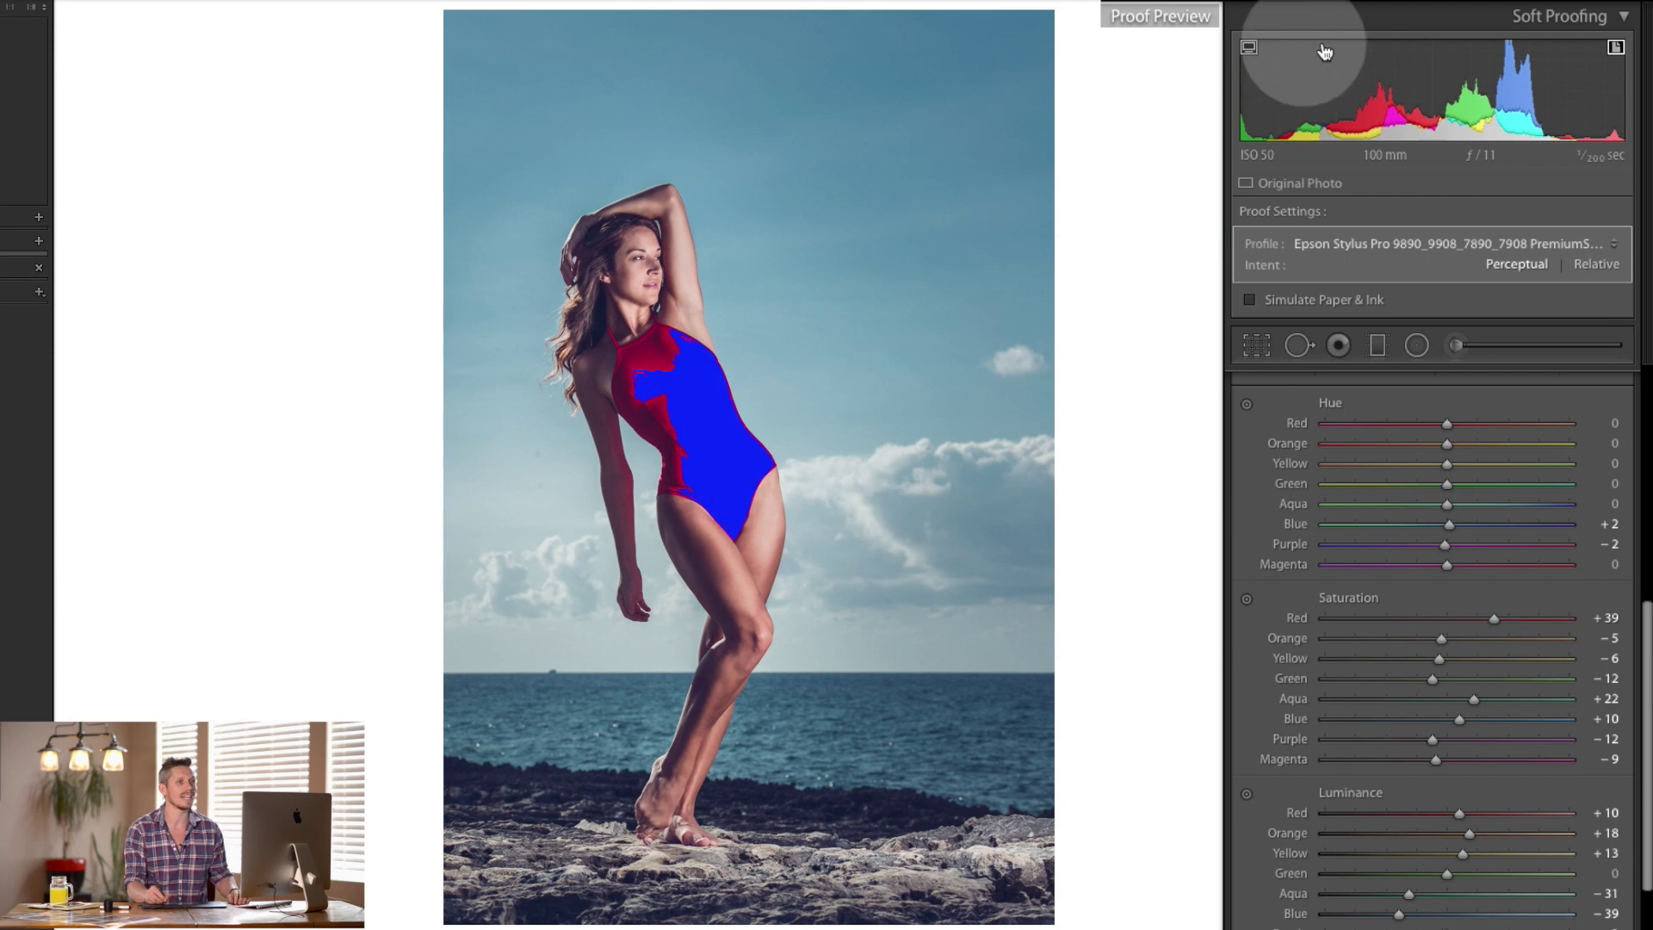
pyautogui.click(1254, 55)
pyautogui.click(1251, 49)
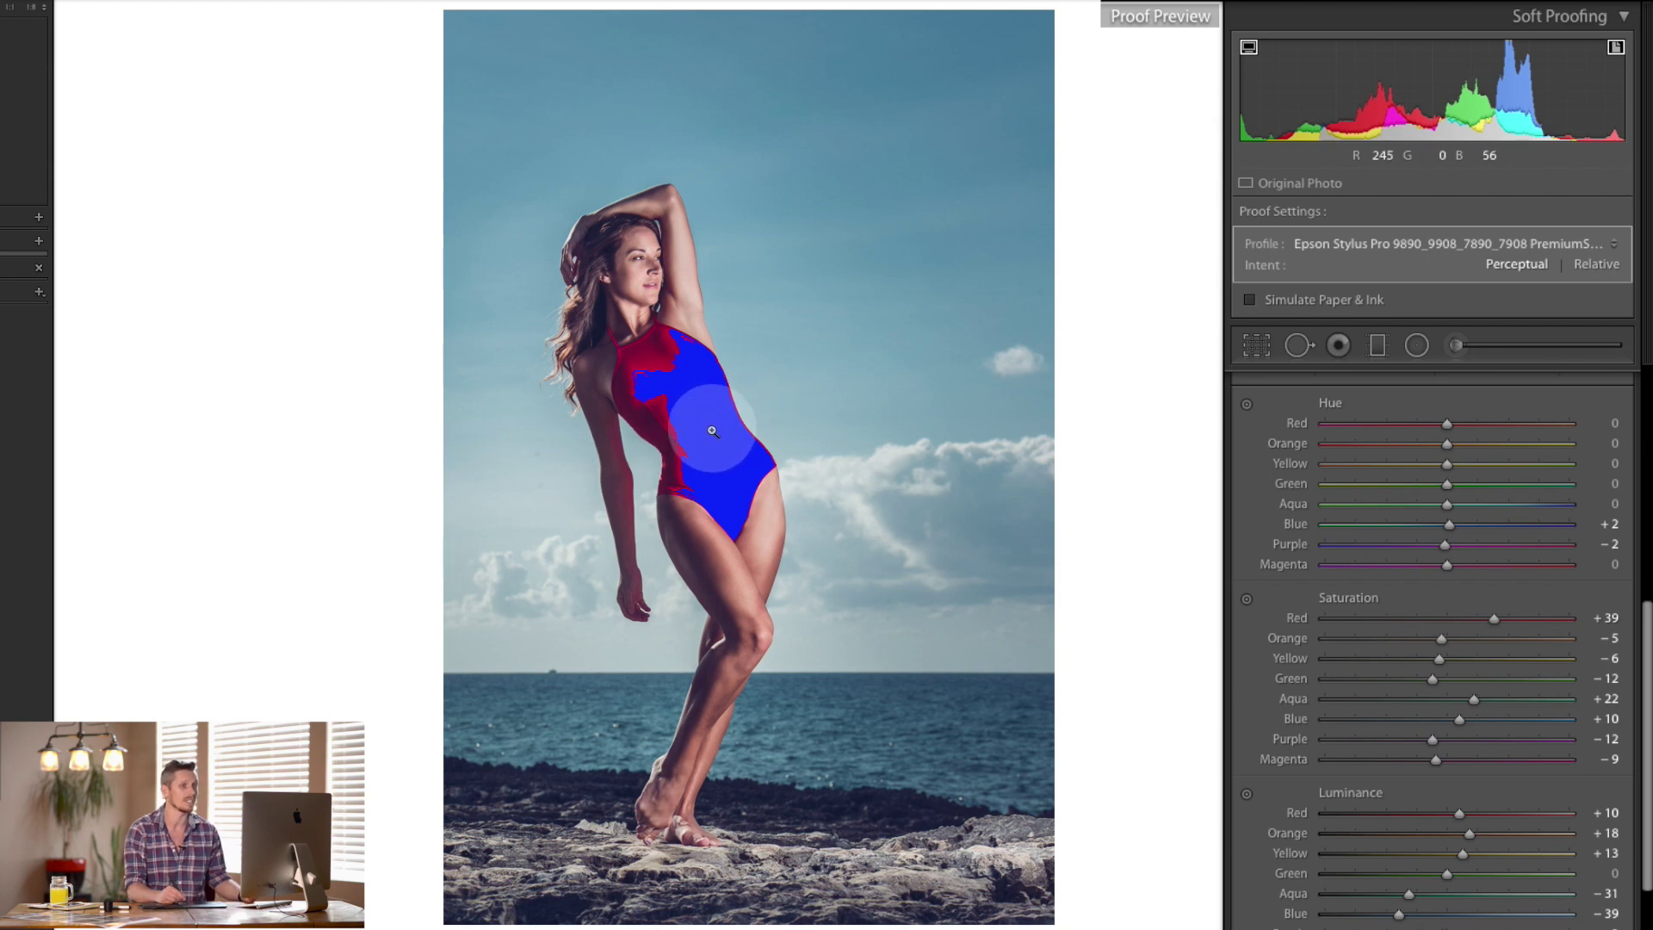
pyautogui.moveTo(1496, 624); pyautogui.dragTo(1444, 633)
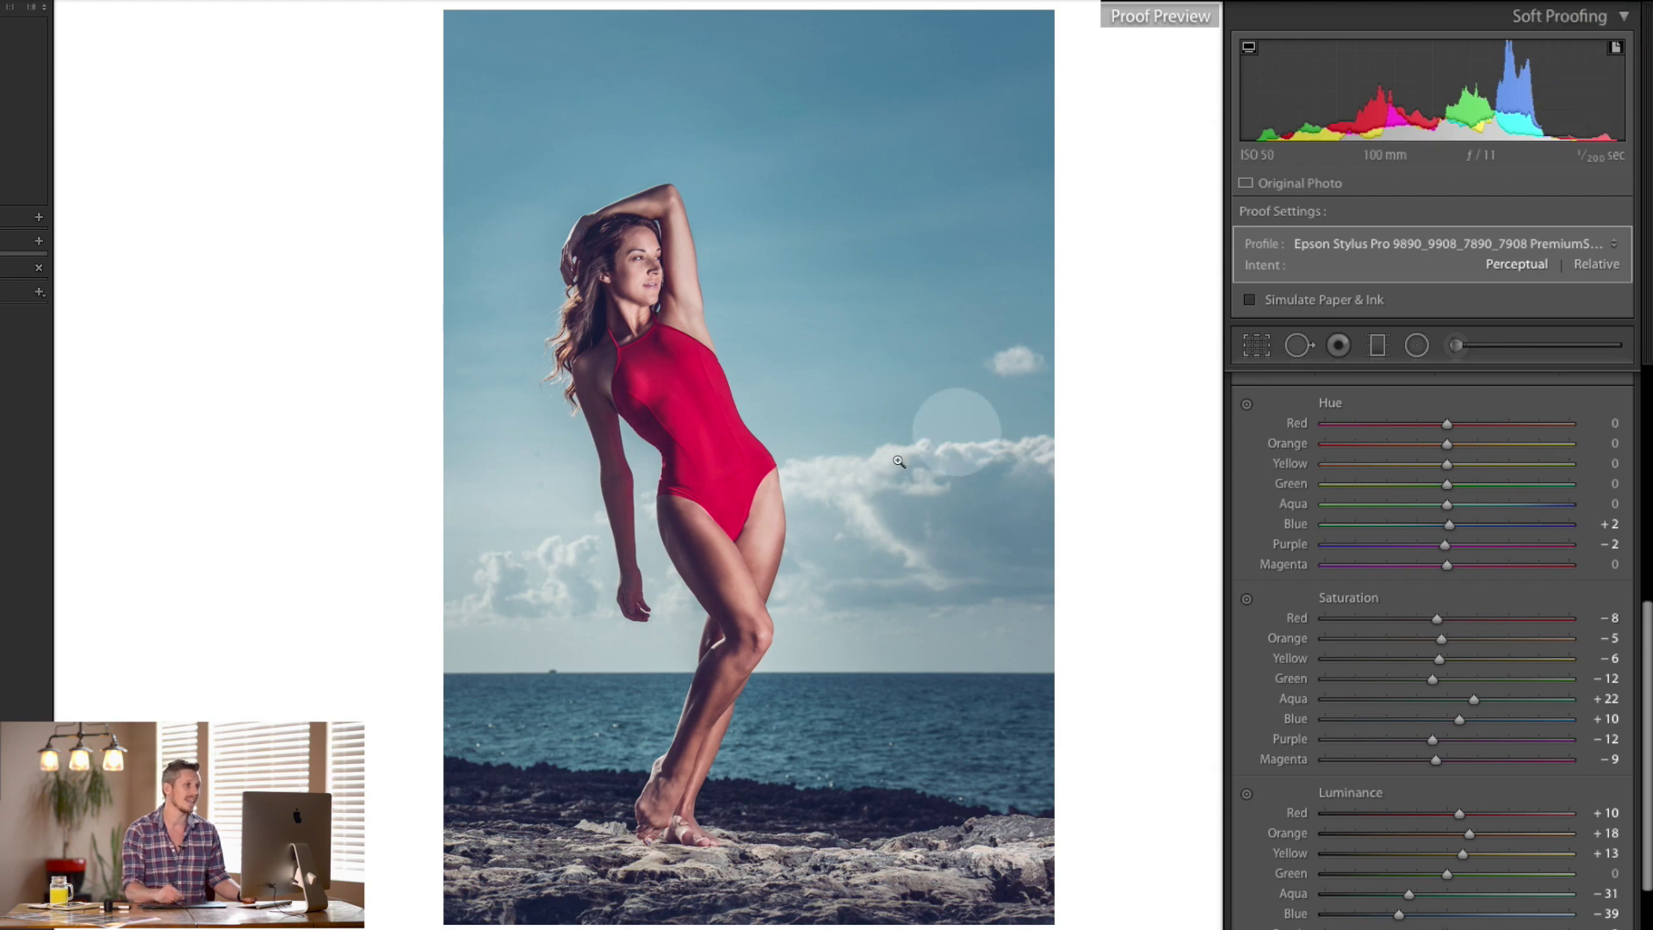
pyautogui.click(689, 396)
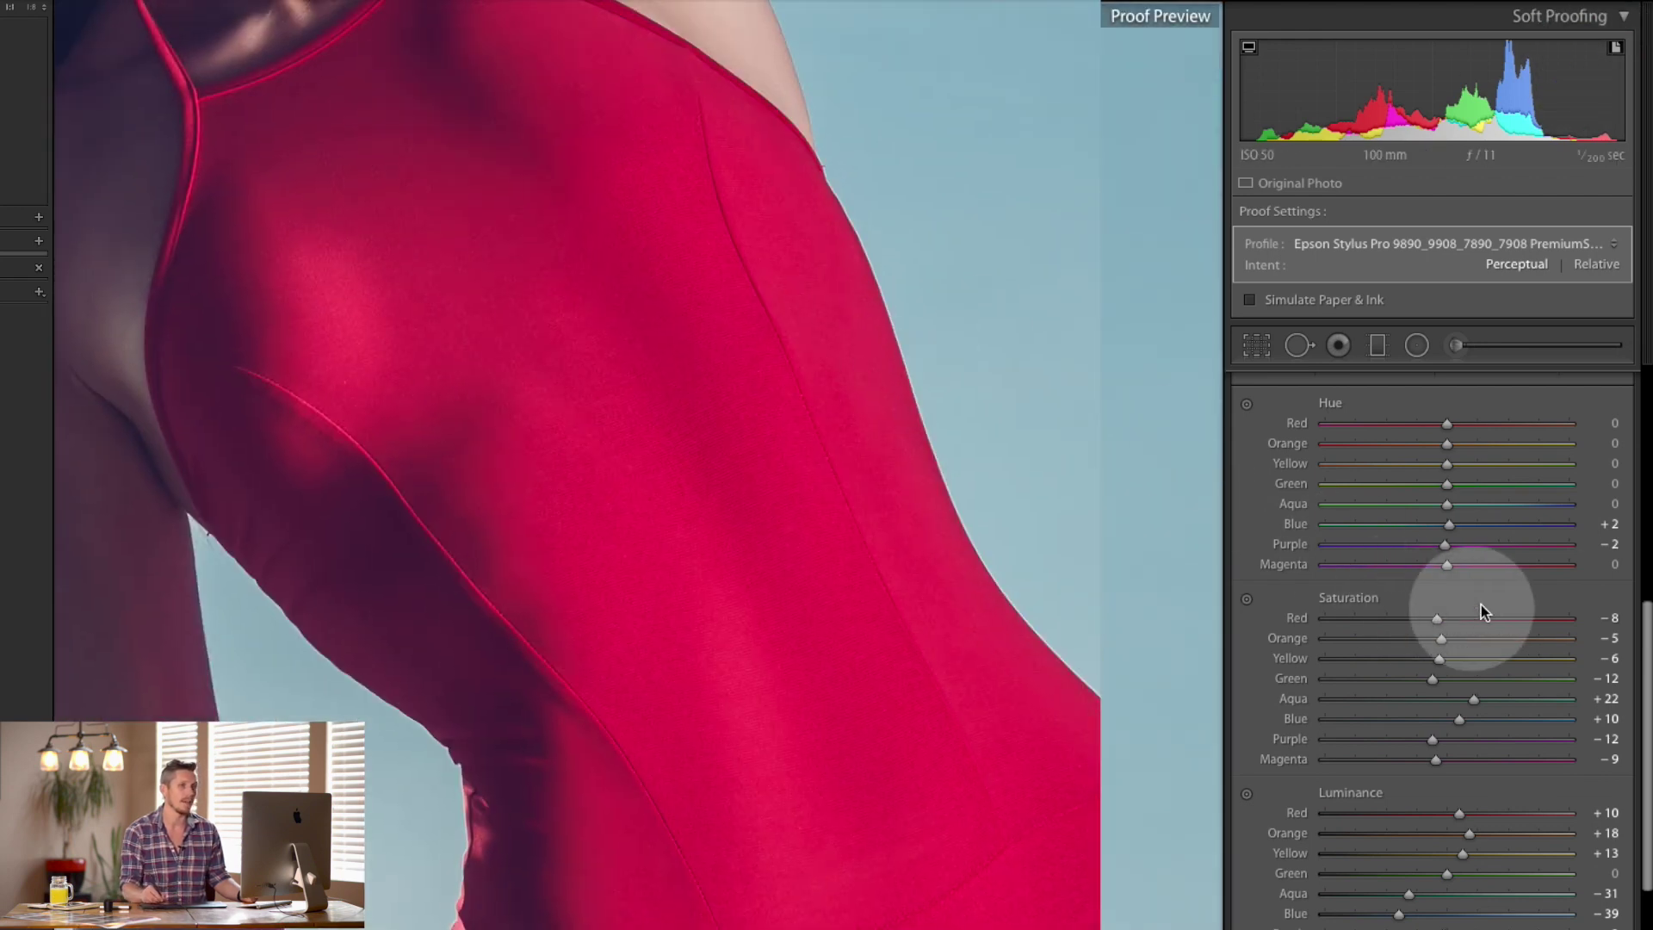
# Raise the Red saturation to +49 and briefly show the monitor gamut warning over the swimsuit.
pyautogui.moveTo(1444, 621); pyautogui.dragTo(1508, 618)
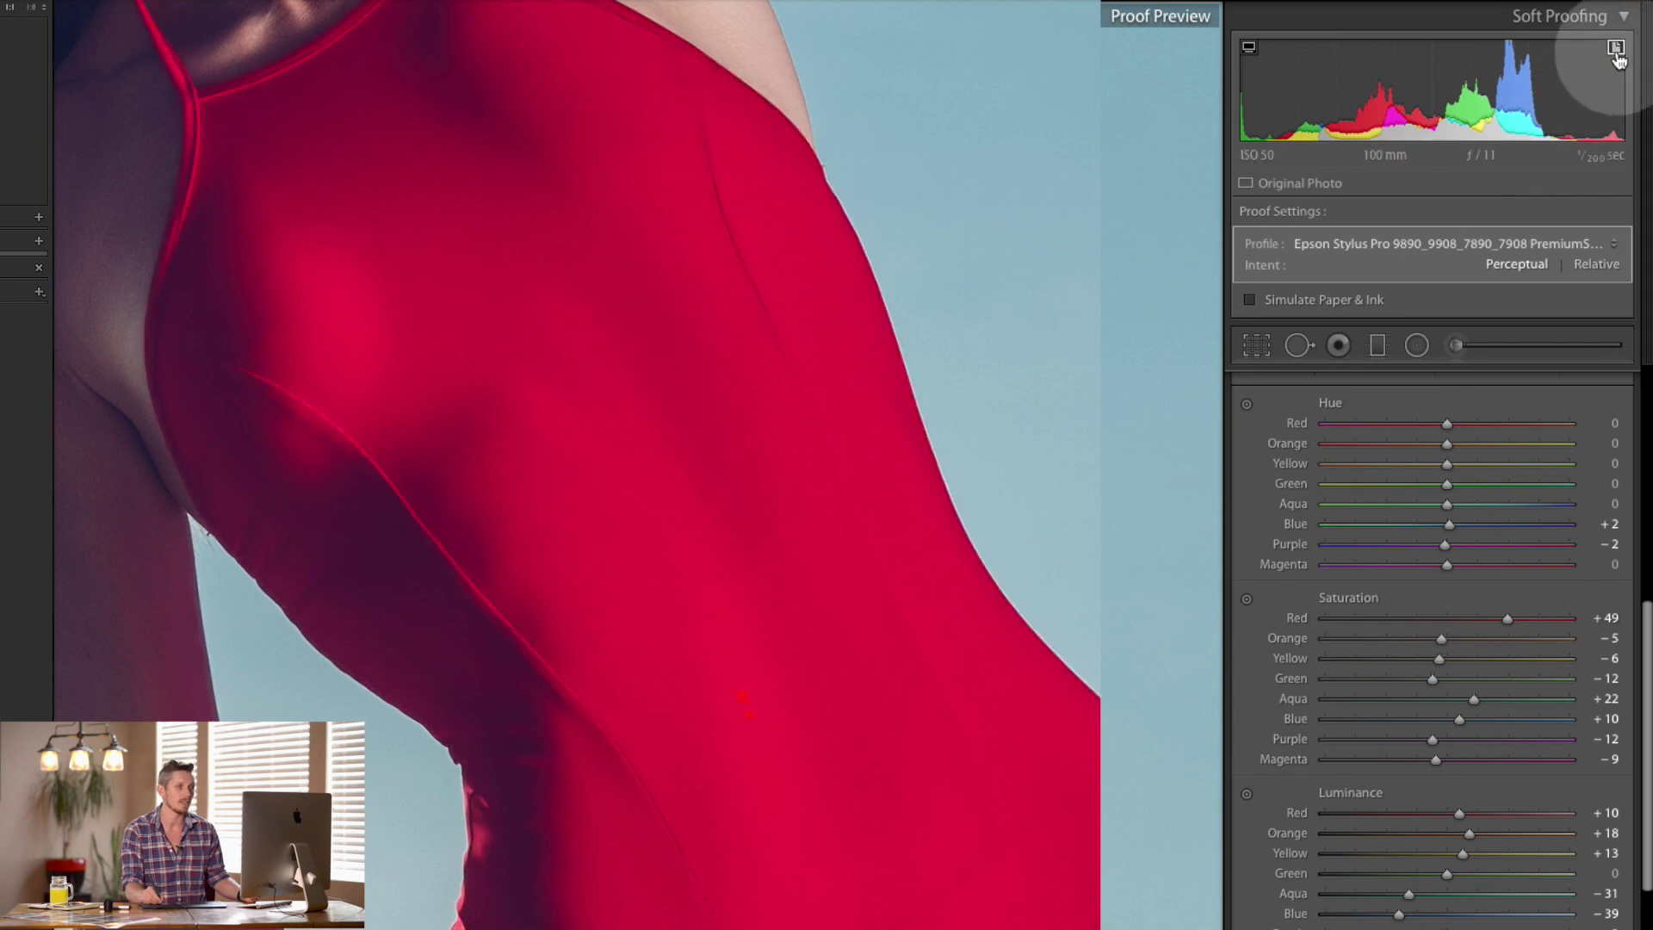
pyautogui.click(1249, 49)
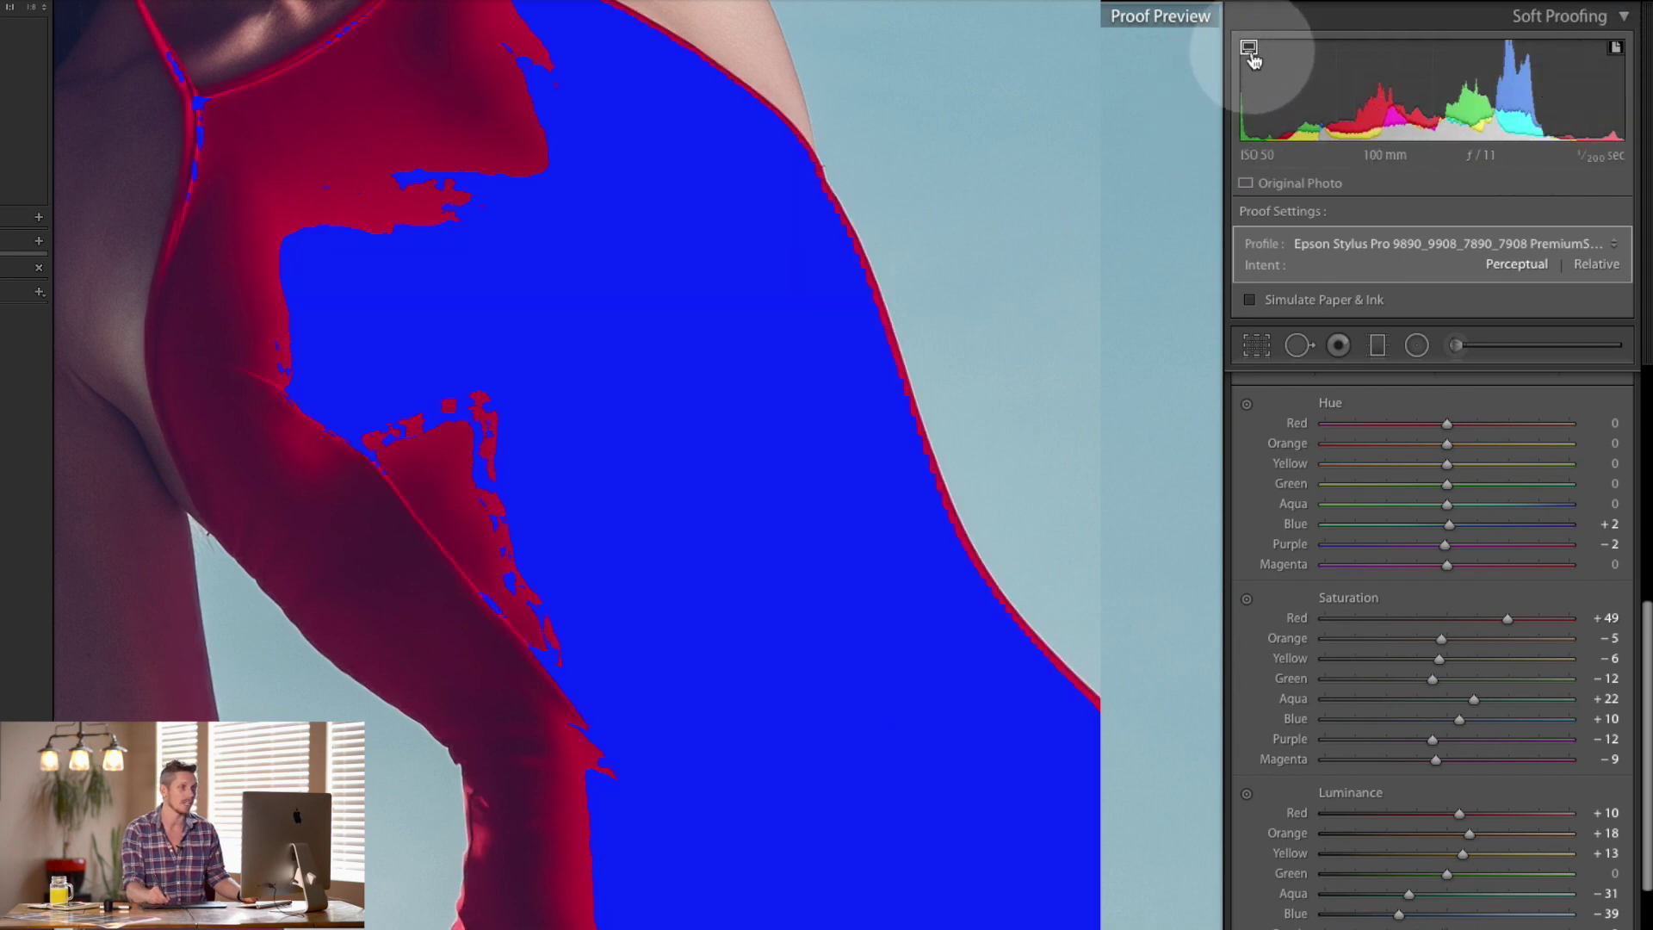
pyautogui.click(1250, 52)
# Lower the Red saturation to −6 and view the whole photo.
pyautogui.click(1507, 620)
pyautogui.moveTo(1510, 620); pyautogui.dragTo(1441, 622)
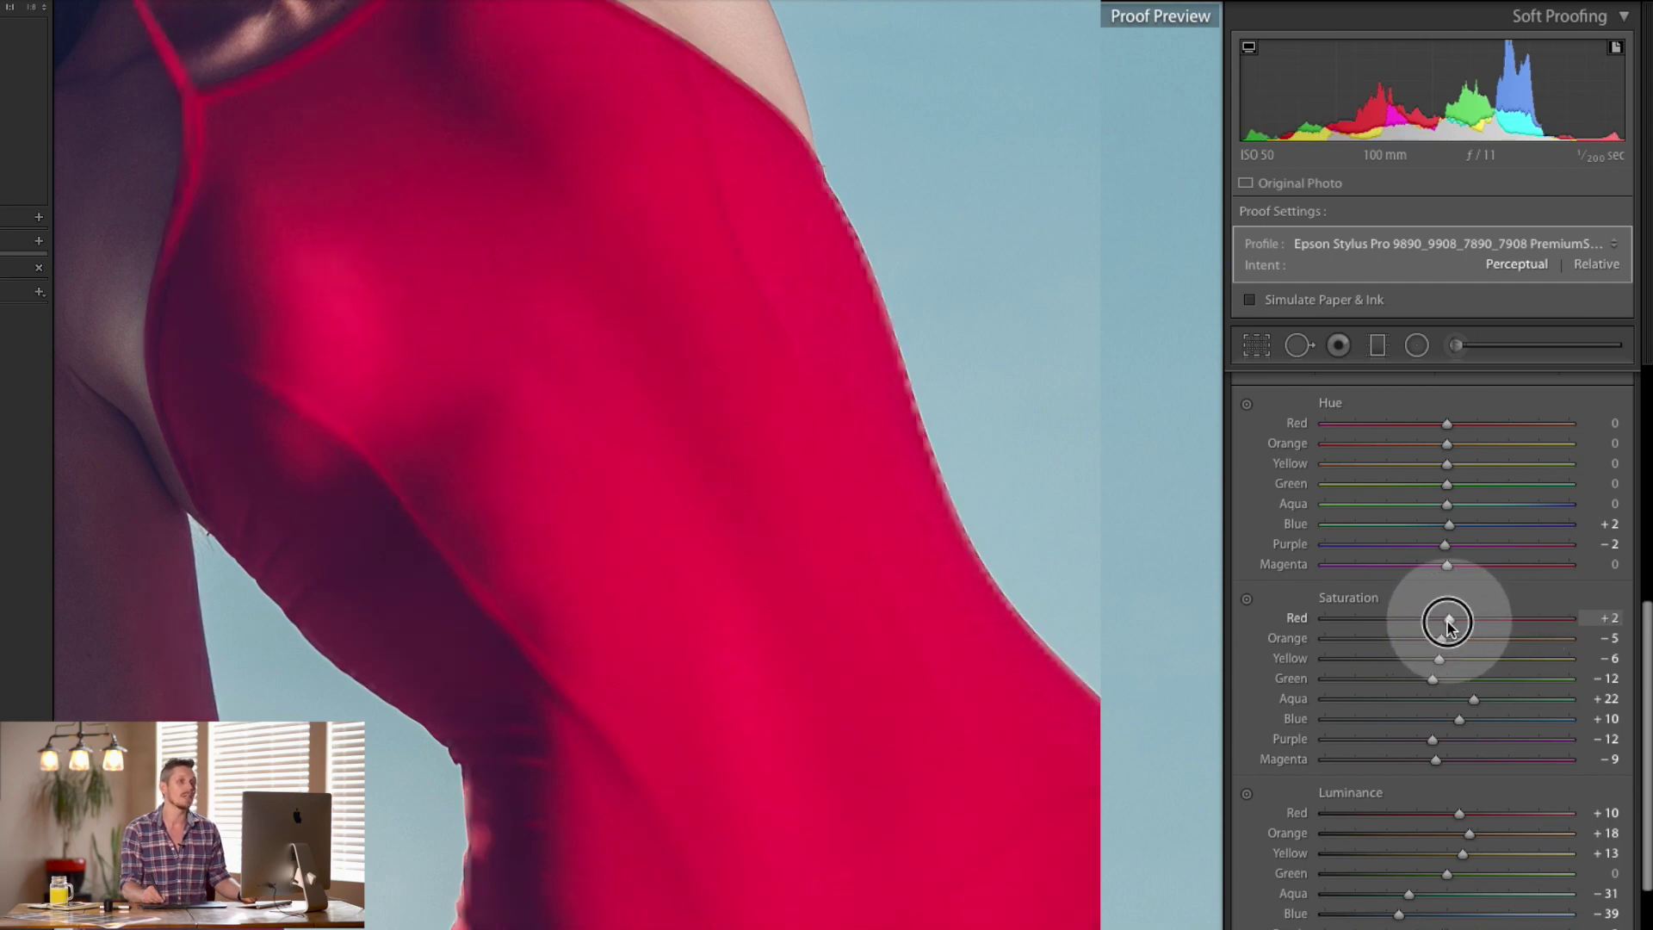
pyautogui.click(749, 288)
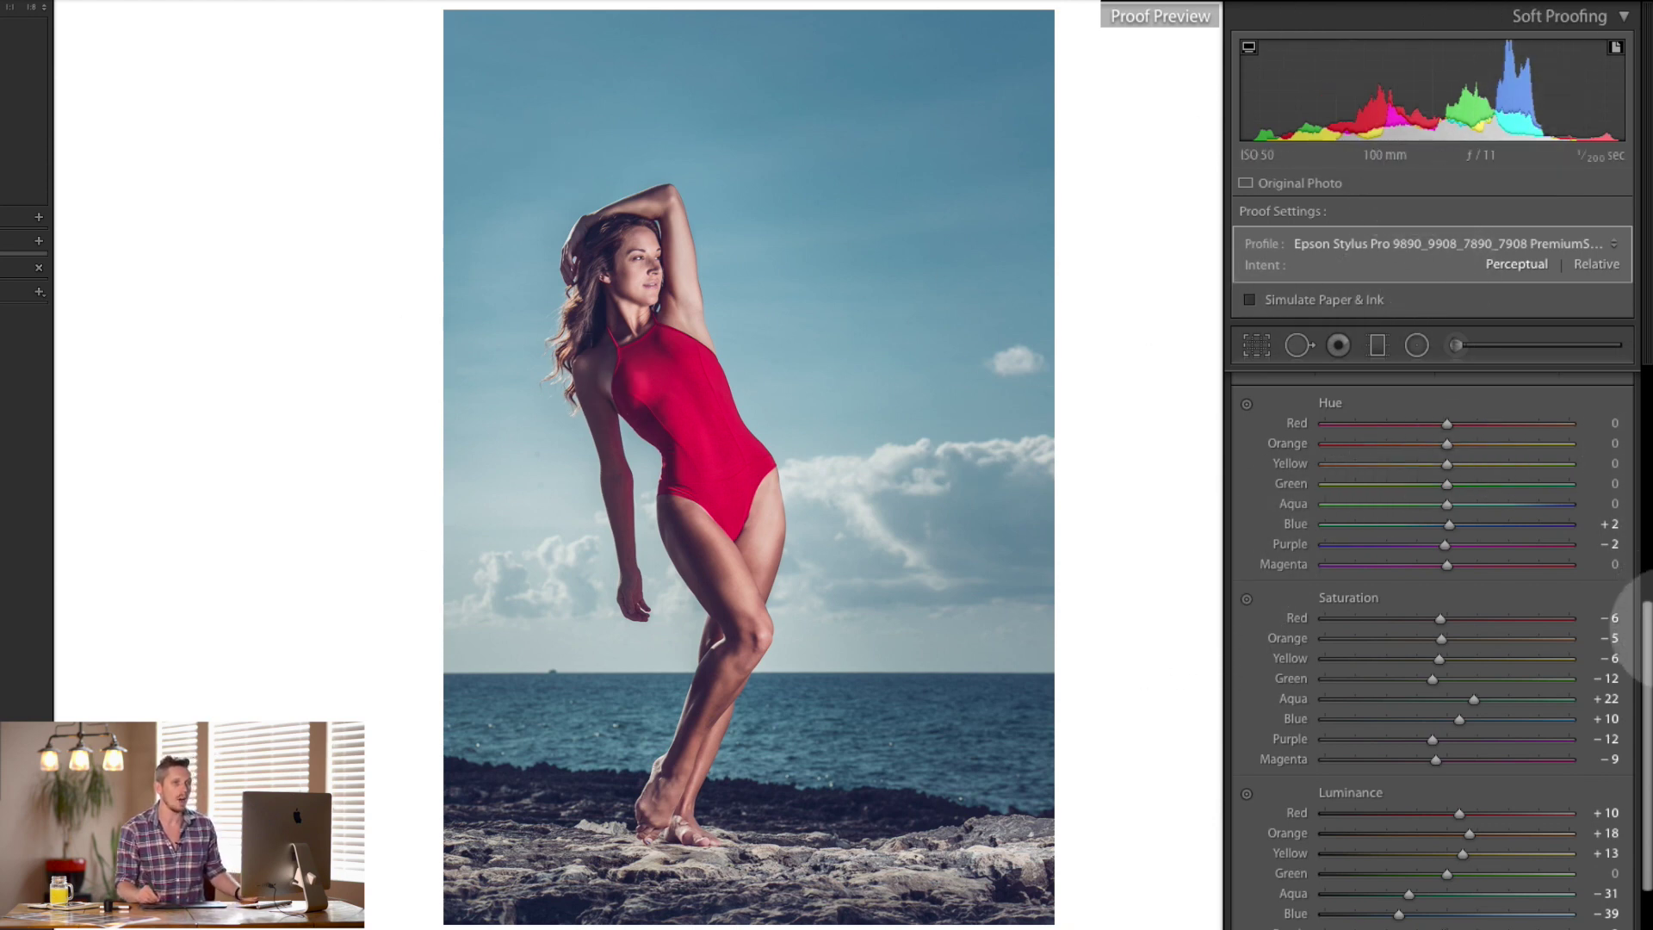
# Set the proof copy's Red saturation to +18 and compare it with the master photo.
pyautogui.moveTo(1647, 647); pyautogui.dragTo(1641, 684)
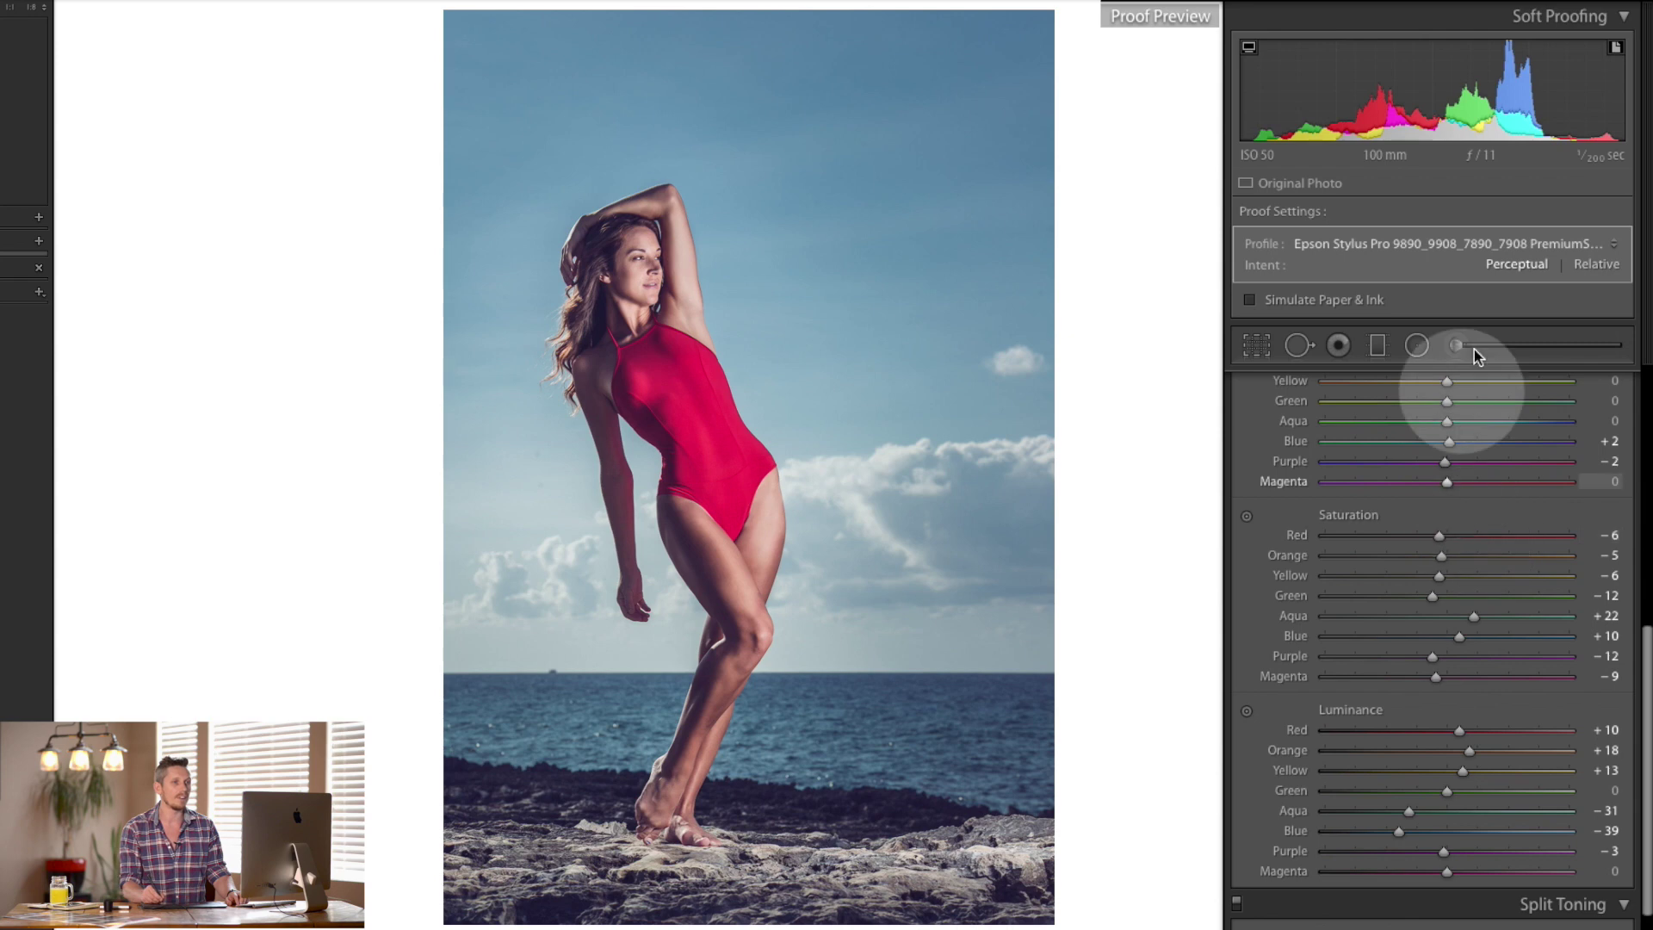
pyautogui.click(1439, 537)
pyautogui.moveTo(1440, 537); pyautogui.dragTo(1471, 551)
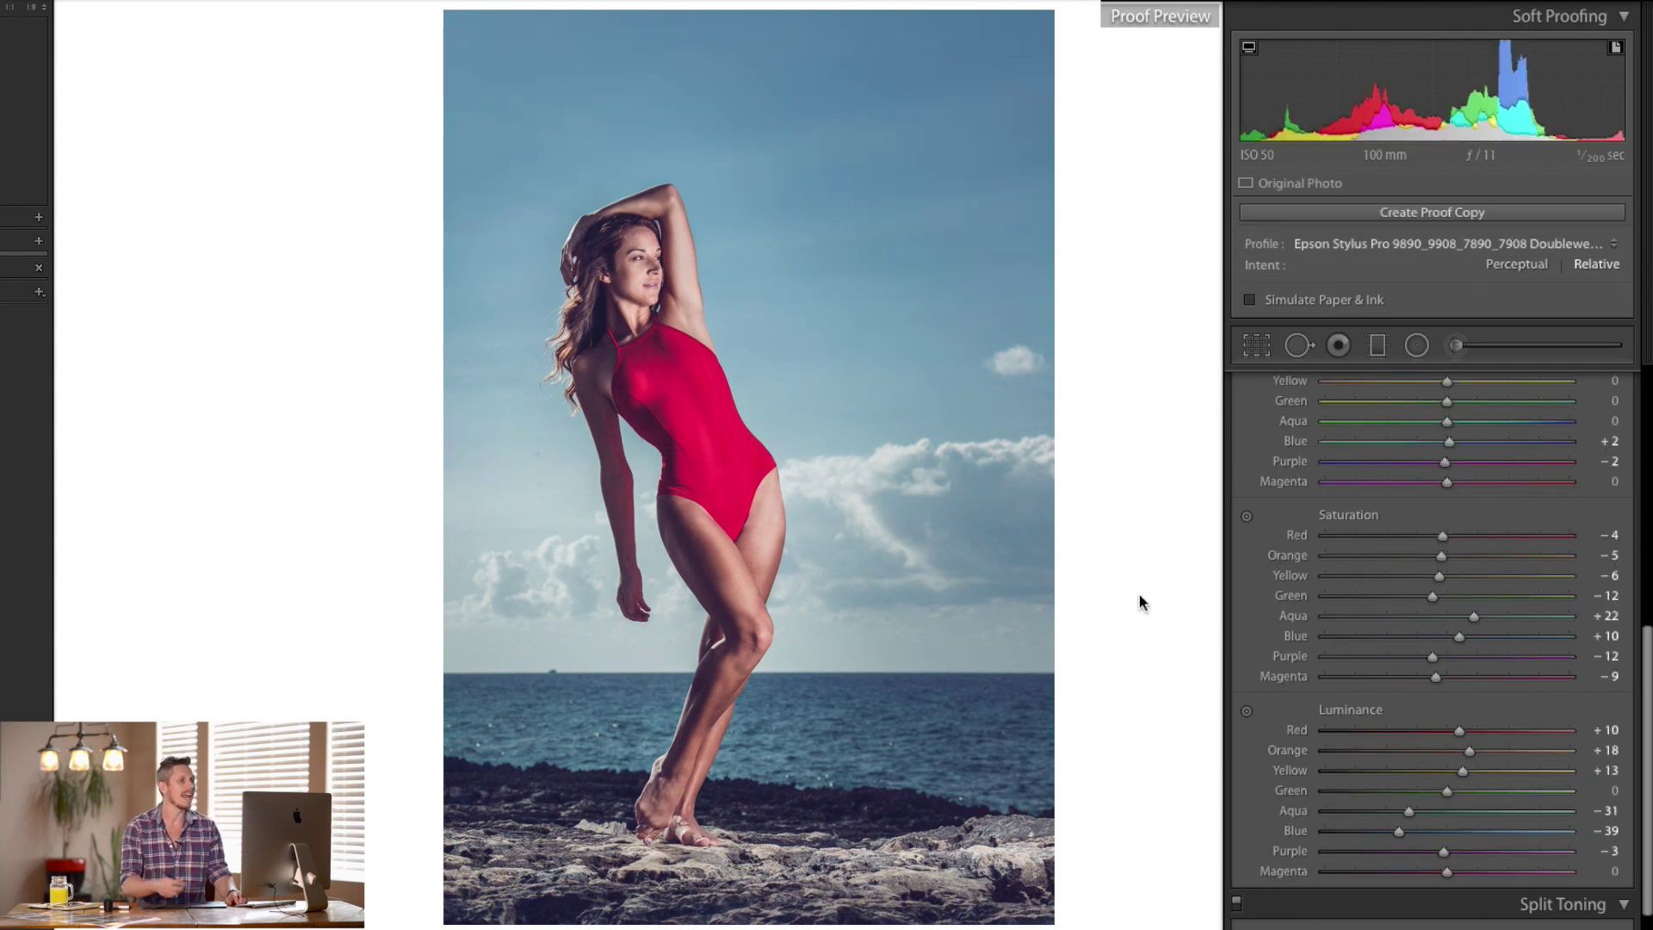
pyautogui.click(962, 566)
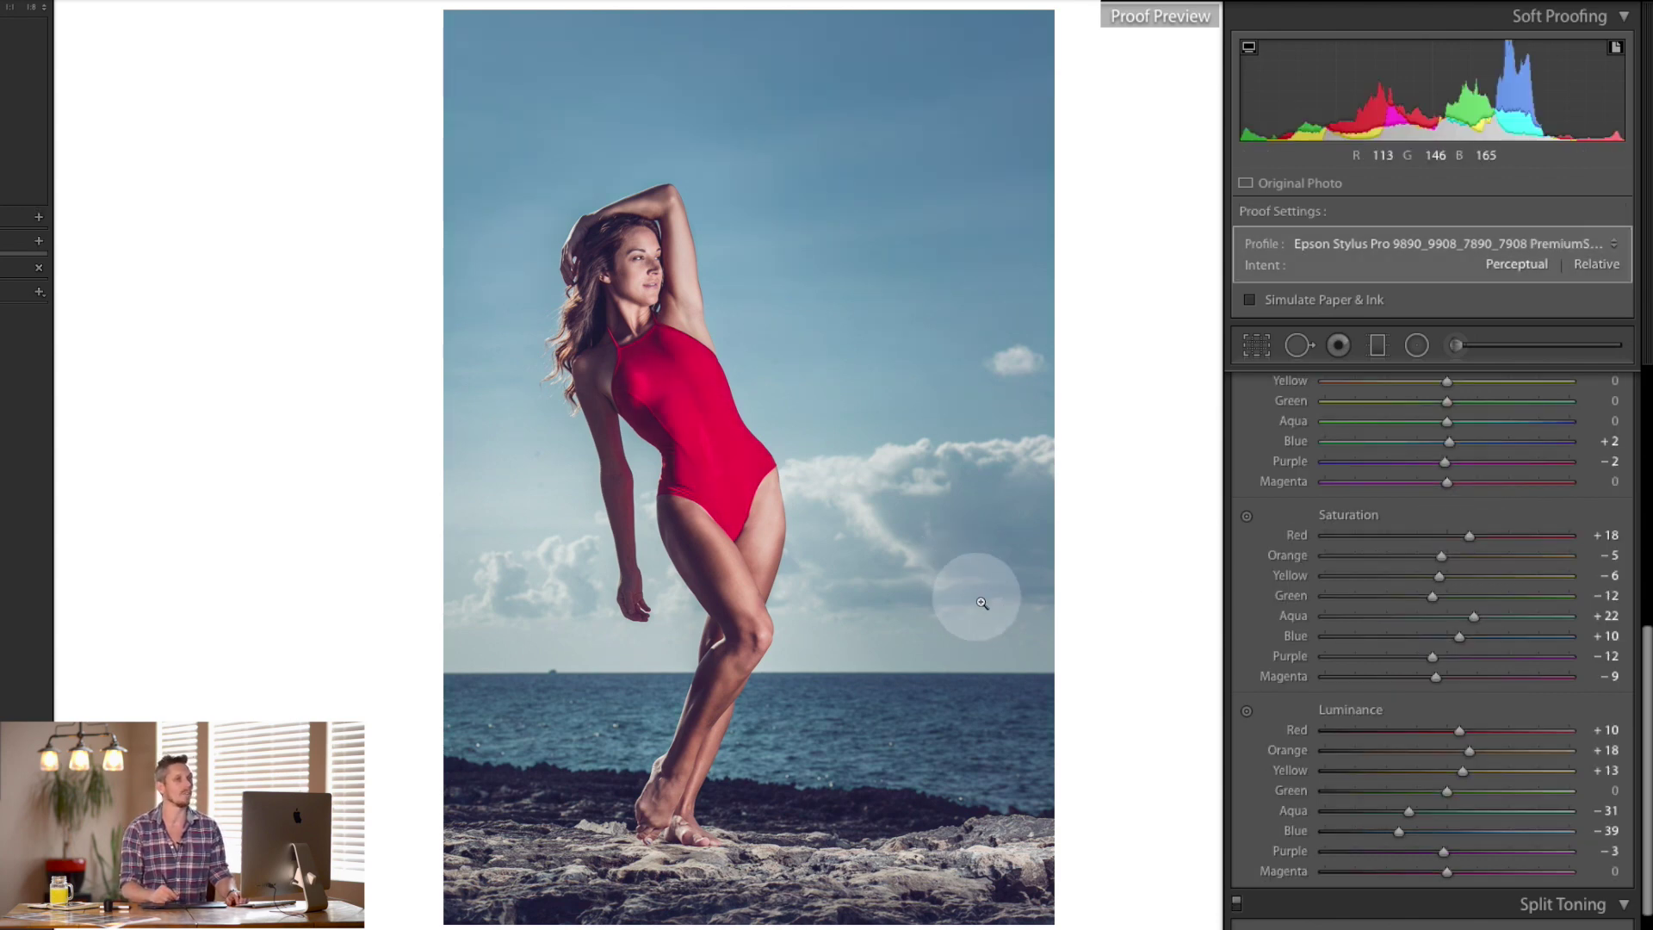
# Set the proof profile to Coated FOGRA27 (ISO 12647-2:2004) and lower the Shadows to +7.
pyautogui.click(1555, 243)
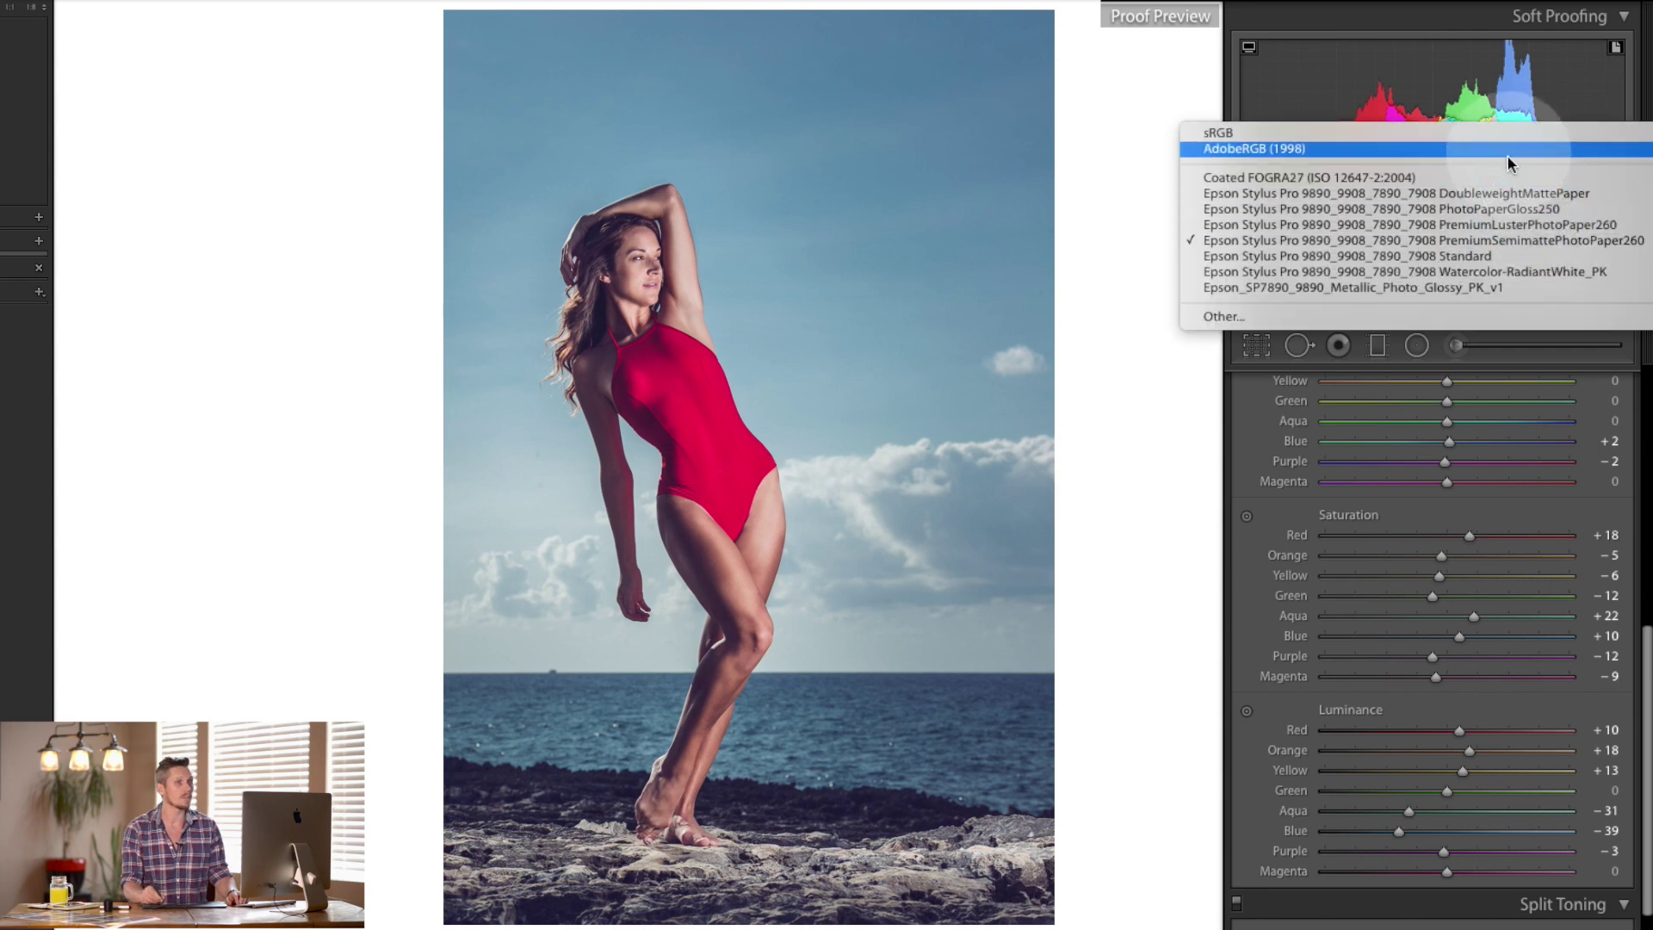
pyautogui.click(1507, 177)
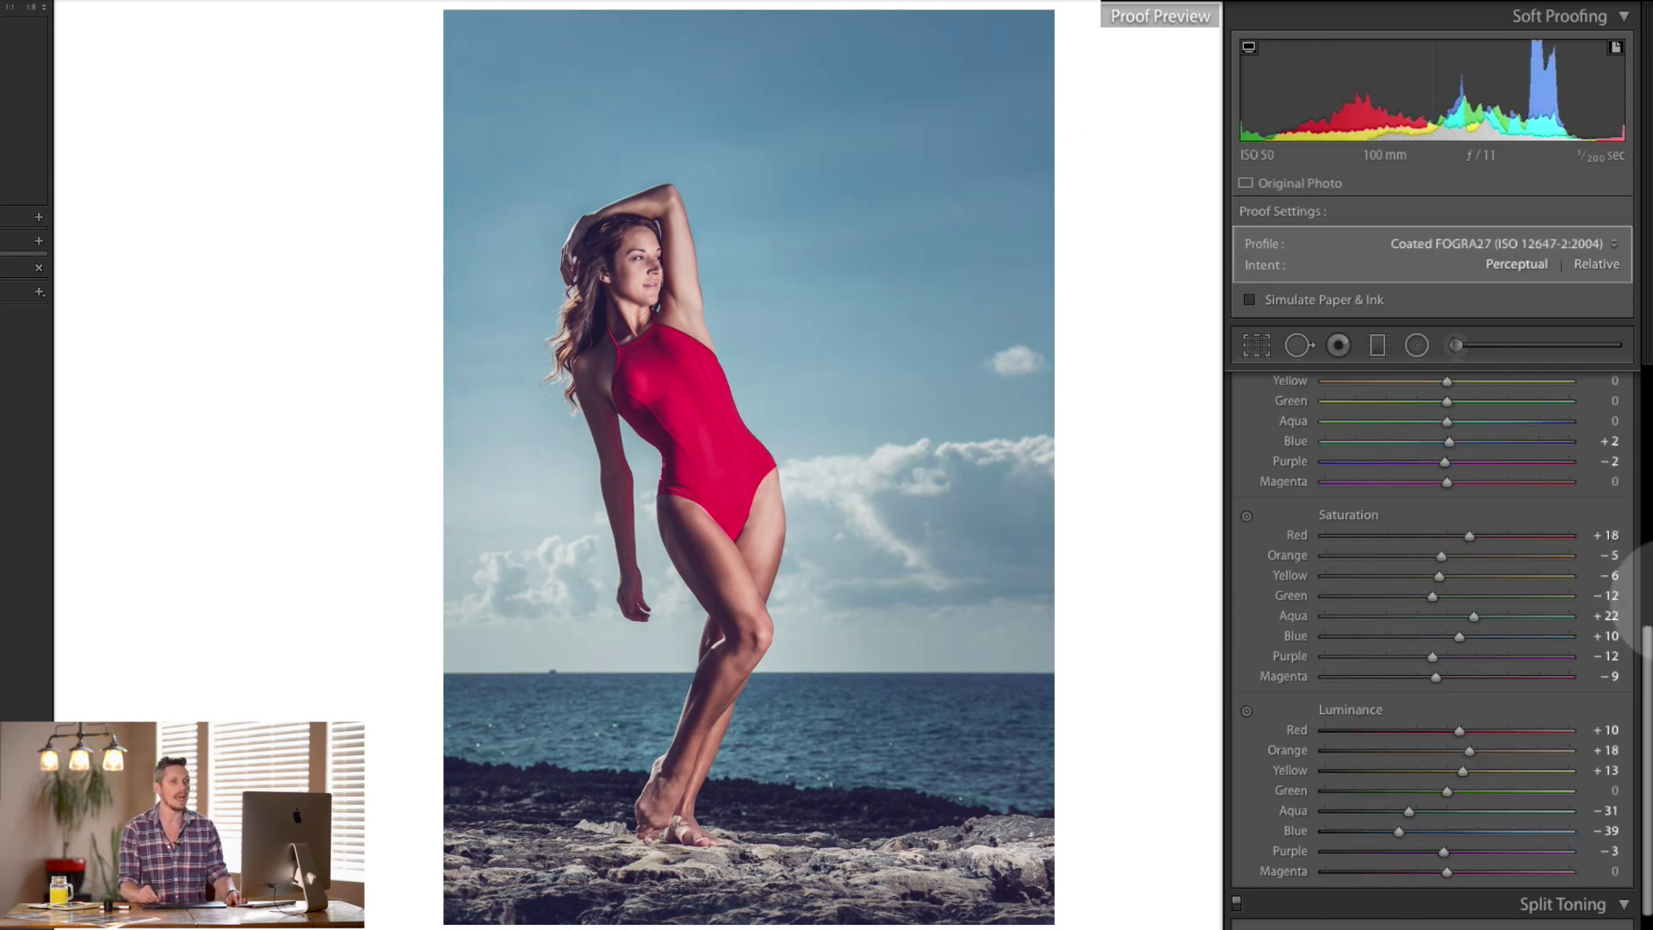
pyautogui.moveTo(1649, 663); pyautogui.dragTo(1476, 417)
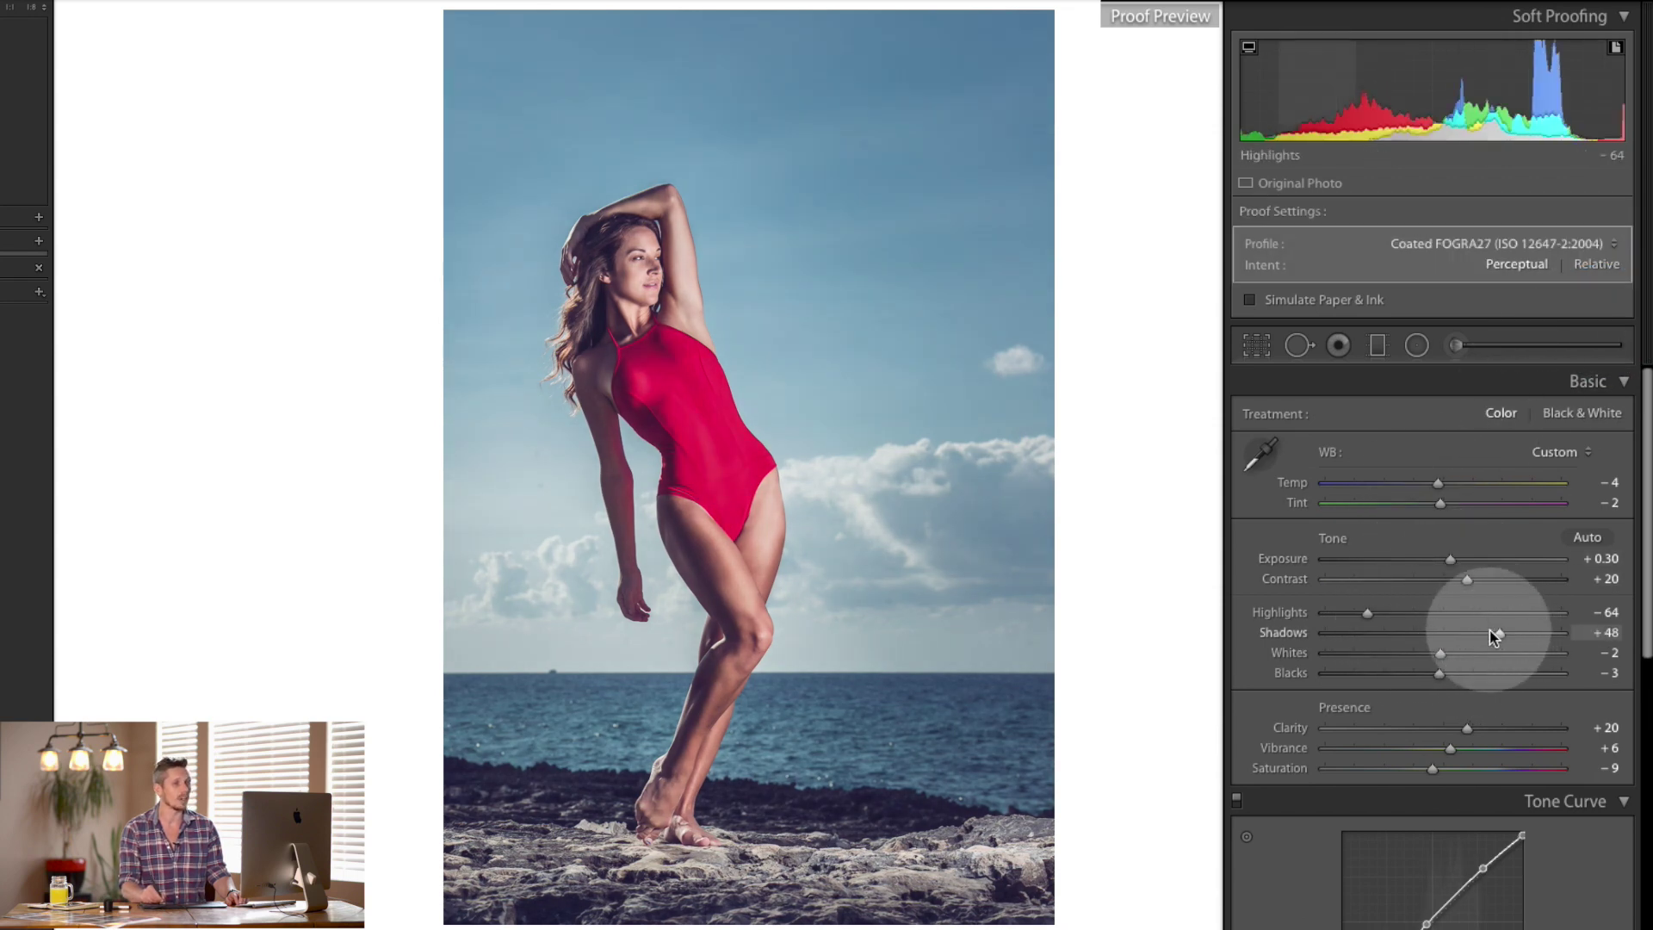
pyautogui.moveTo(1482, 633); pyautogui.dragTo(1455, 661)
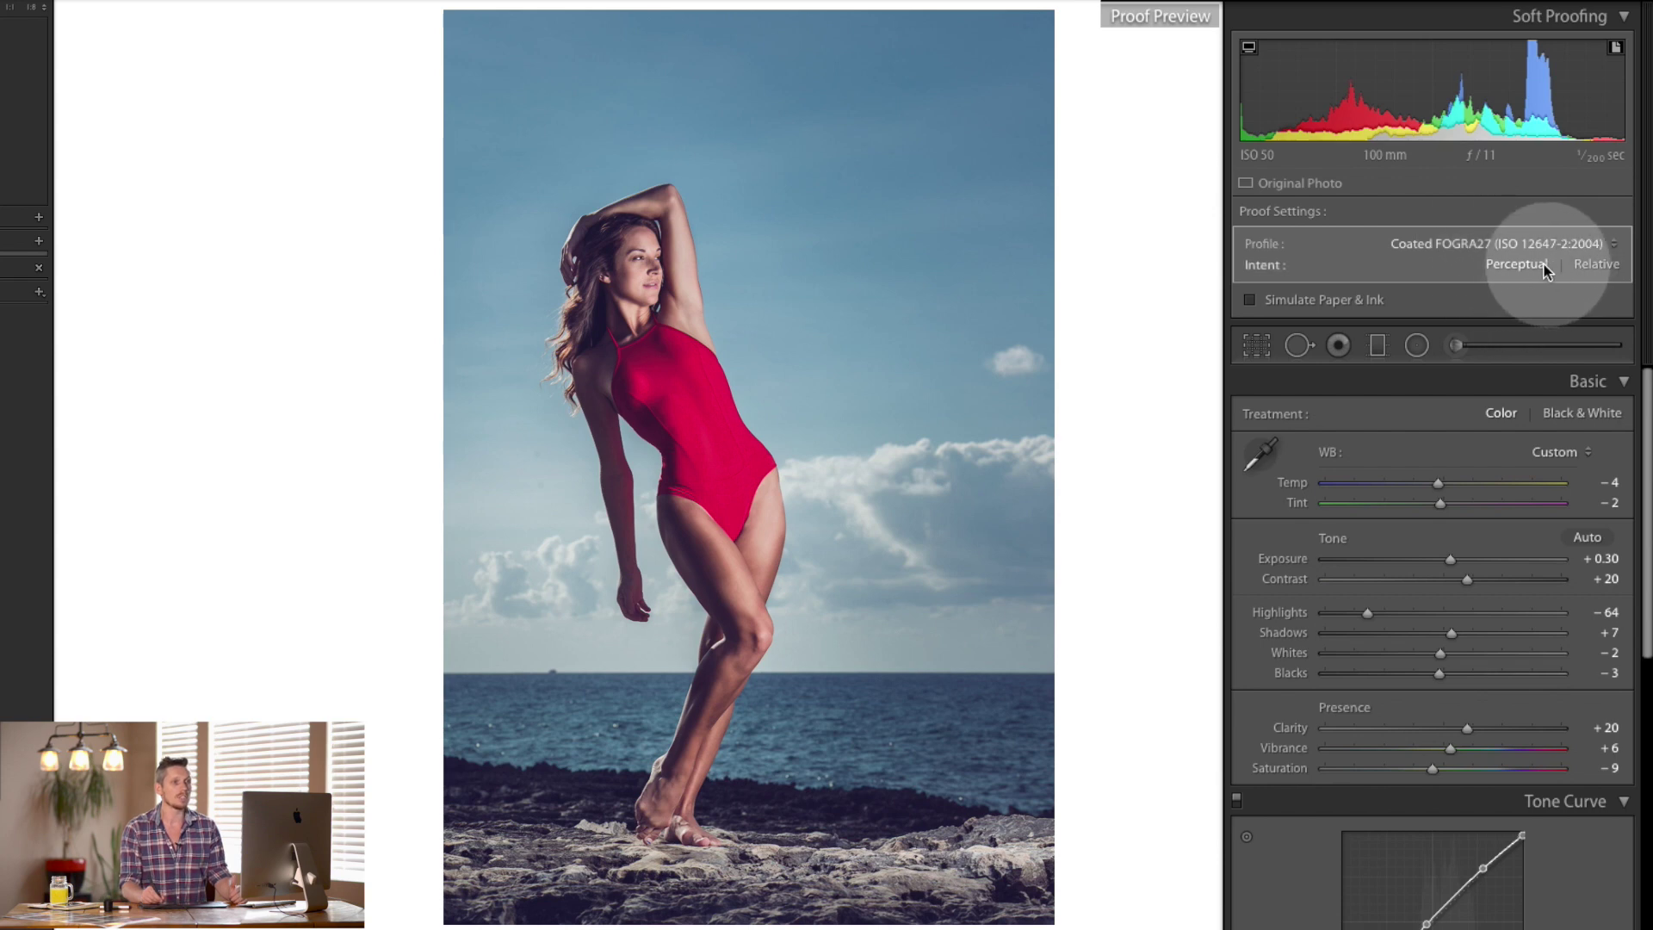
# Compare the Relative and Perceptual rendering intents on the whole photo and examine the swimsuit up close under Relative.
pyautogui.click(1594, 264)
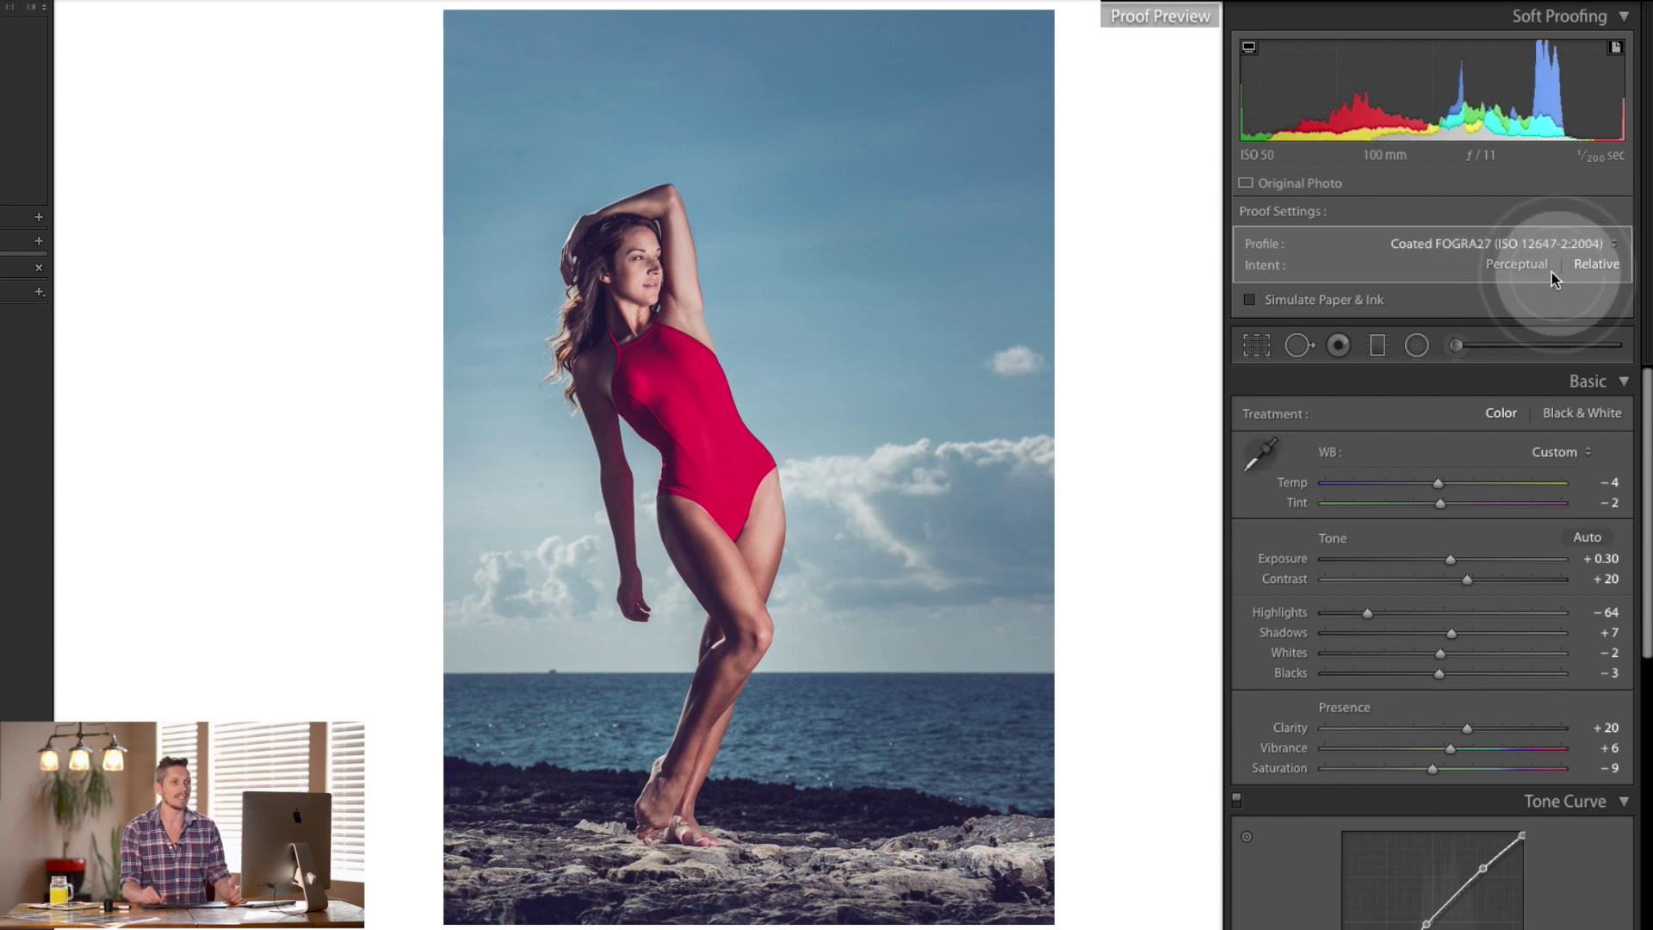
pyautogui.click(1532, 266)
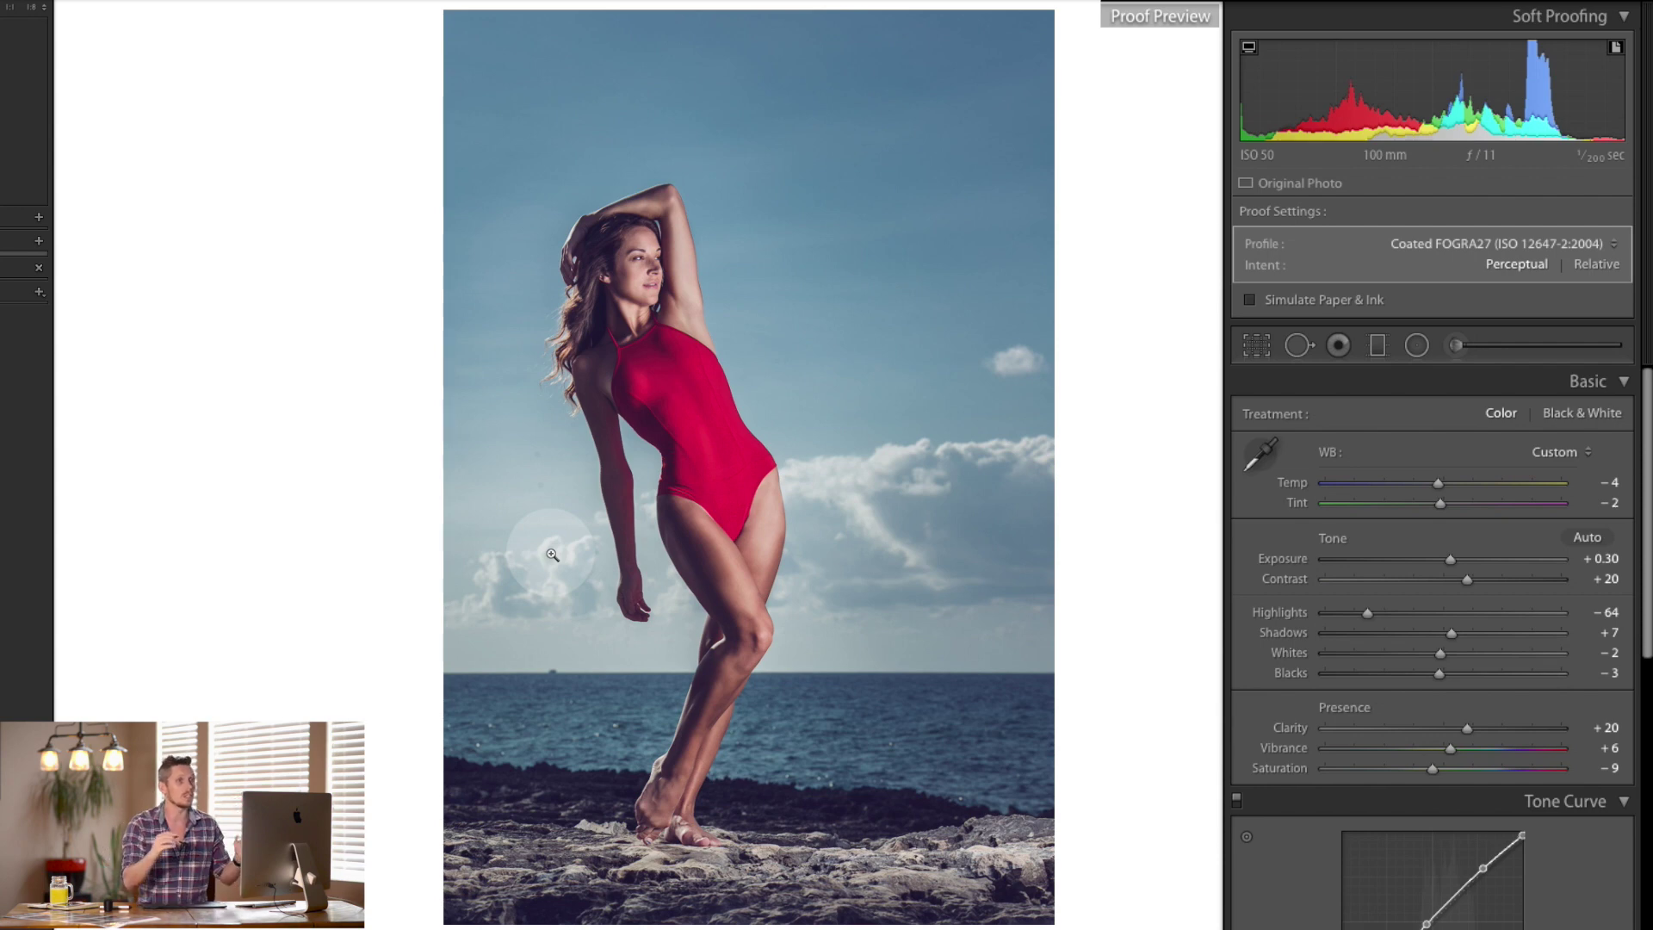
pyautogui.click(1595, 266)
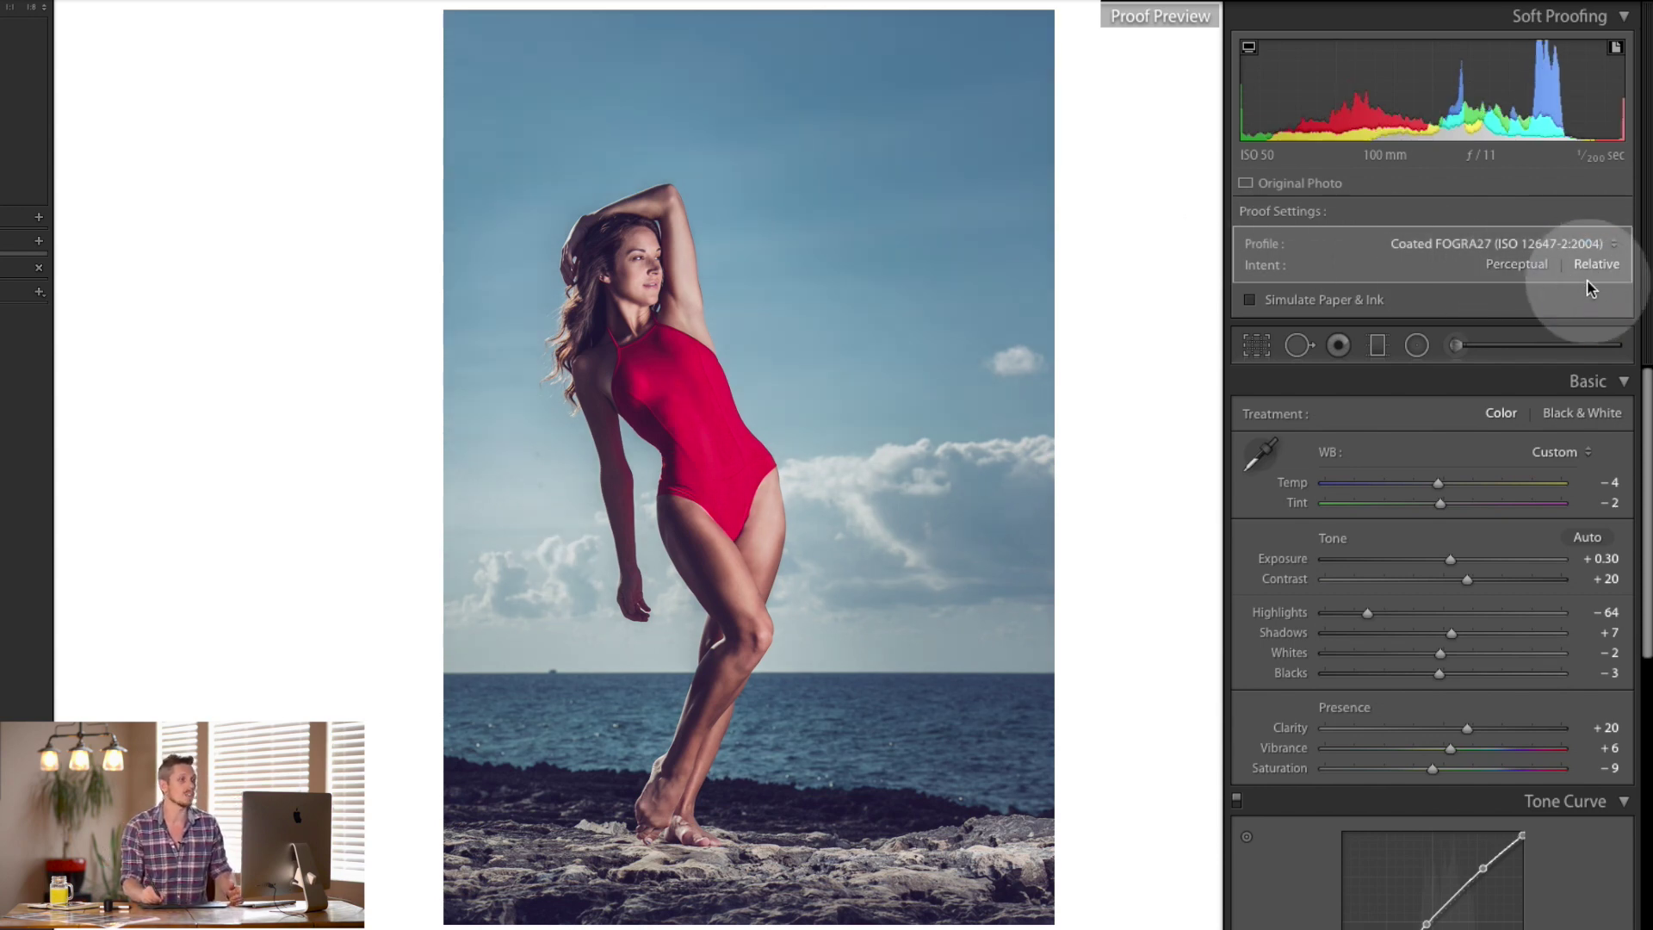
pyautogui.click(720, 451)
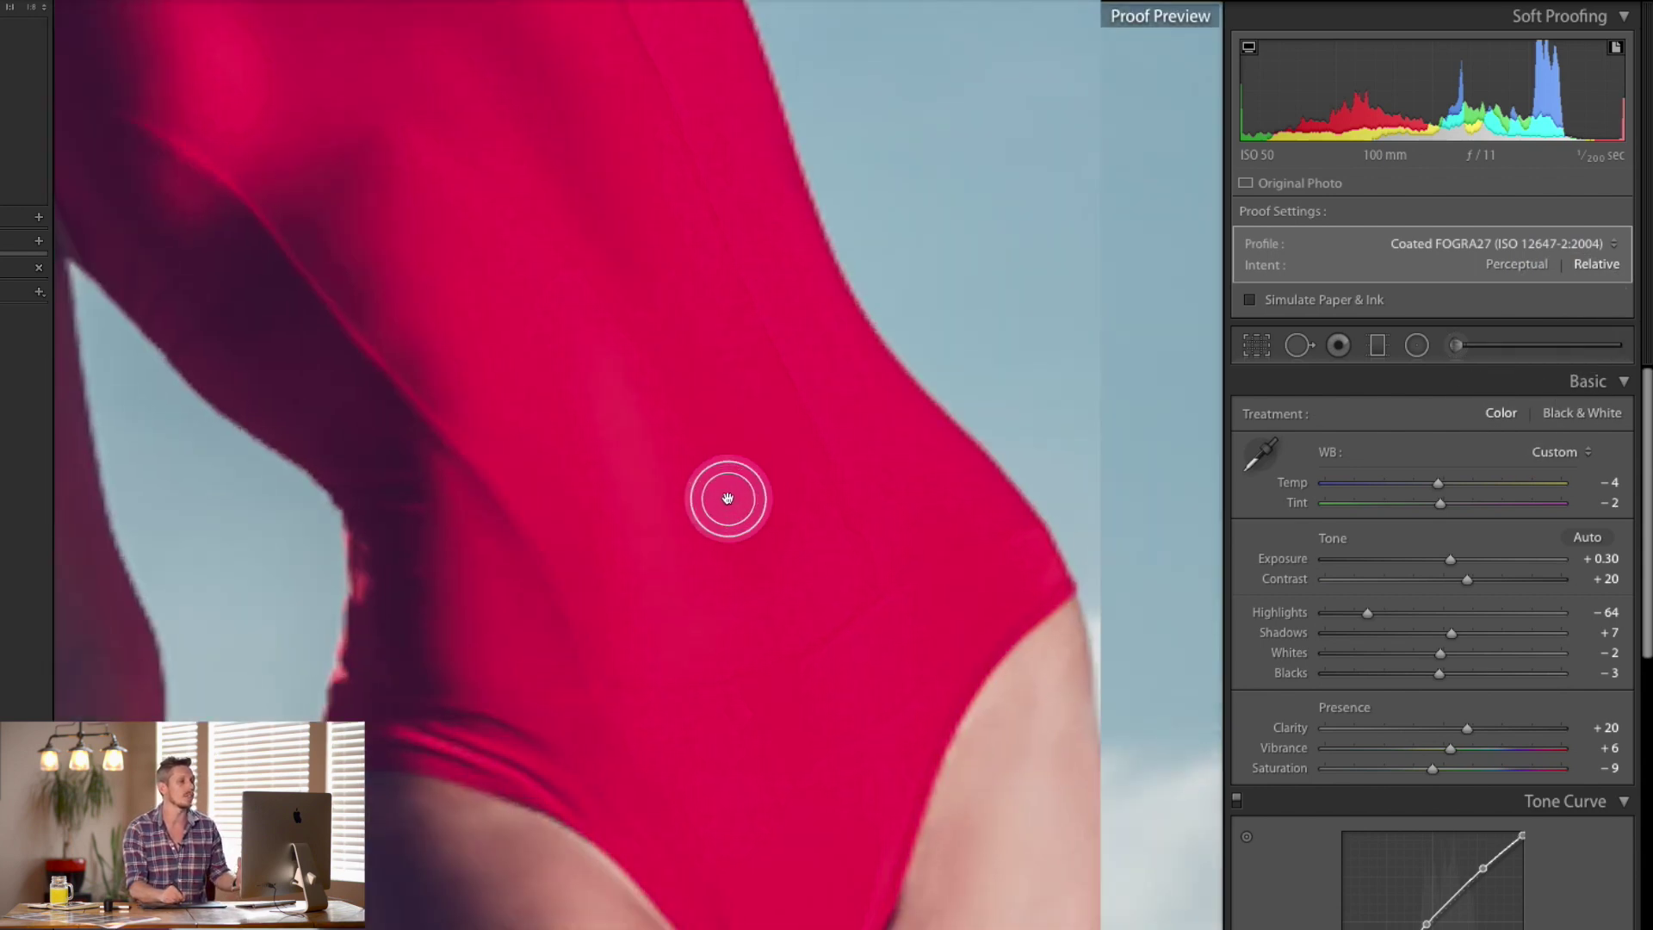
pyautogui.click(713, 448)
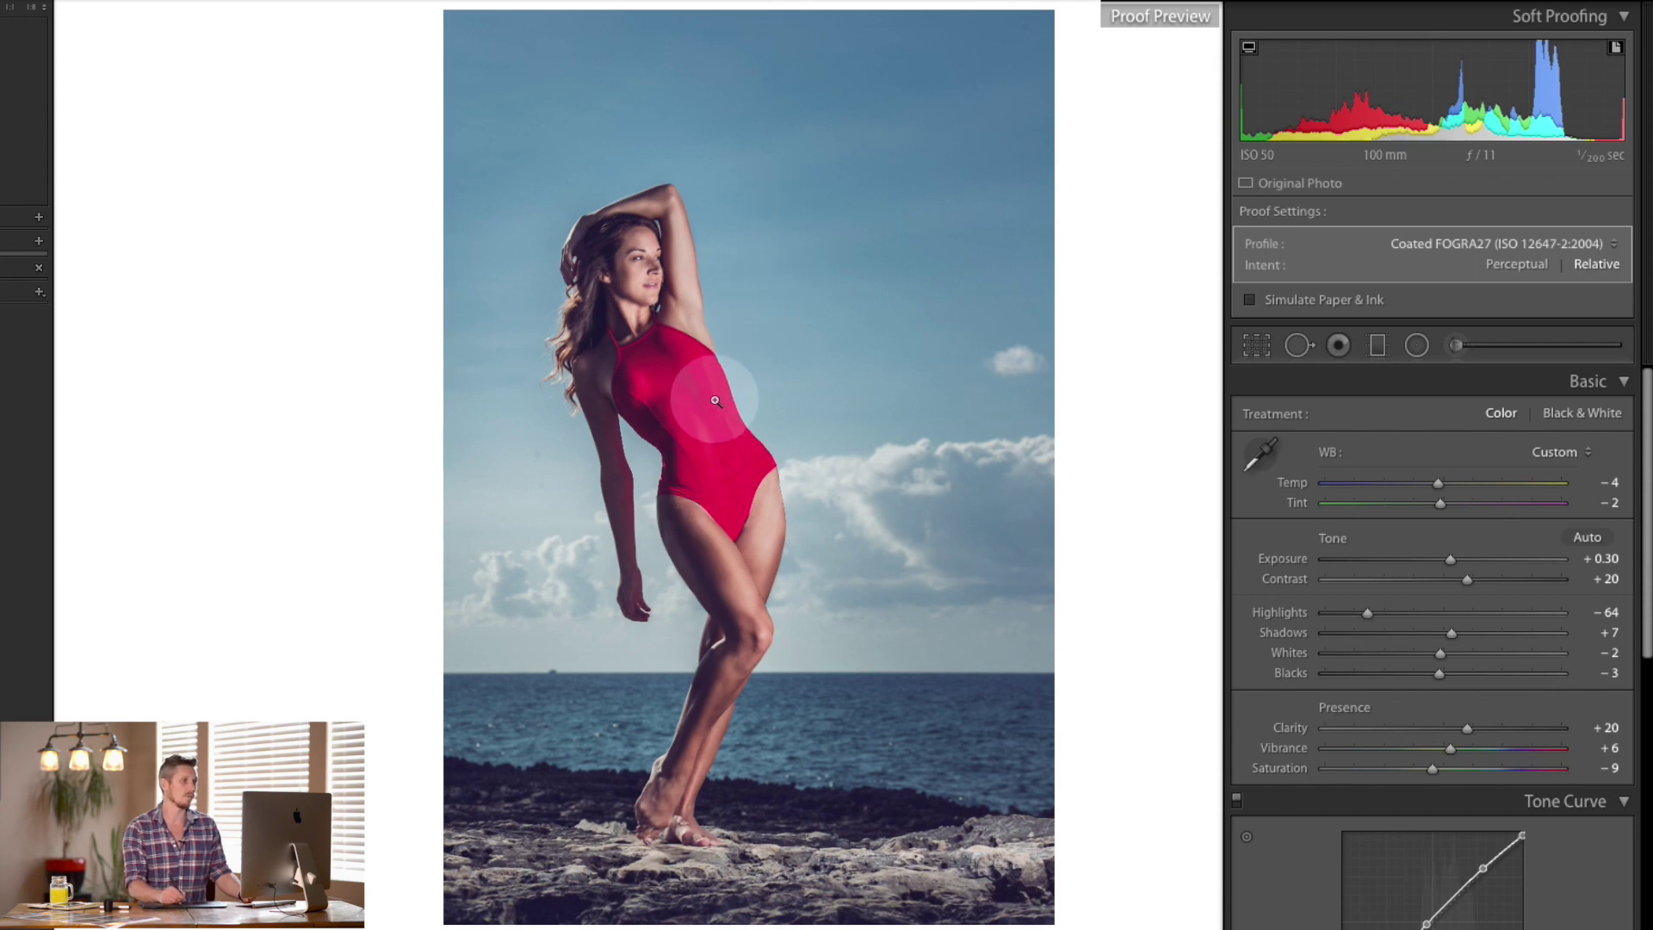
# Set the rendering intent to Perceptual and turn on paper and ink simulation.
pyautogui.click(1536, 266)
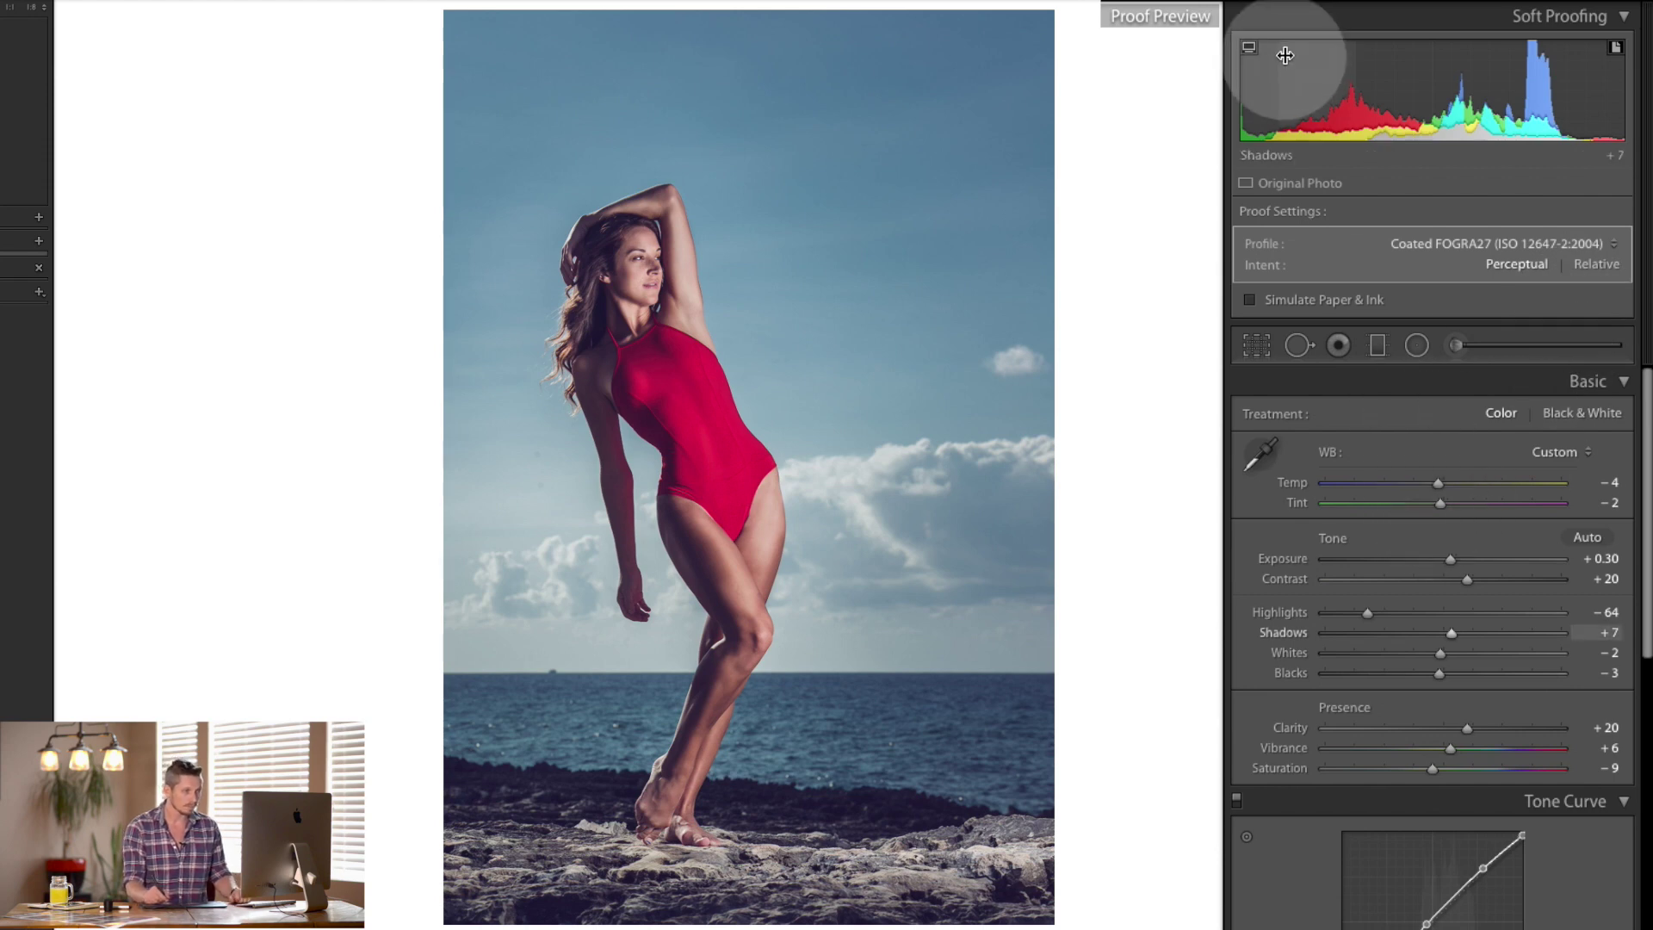
pyautogui.click(1252, 302)
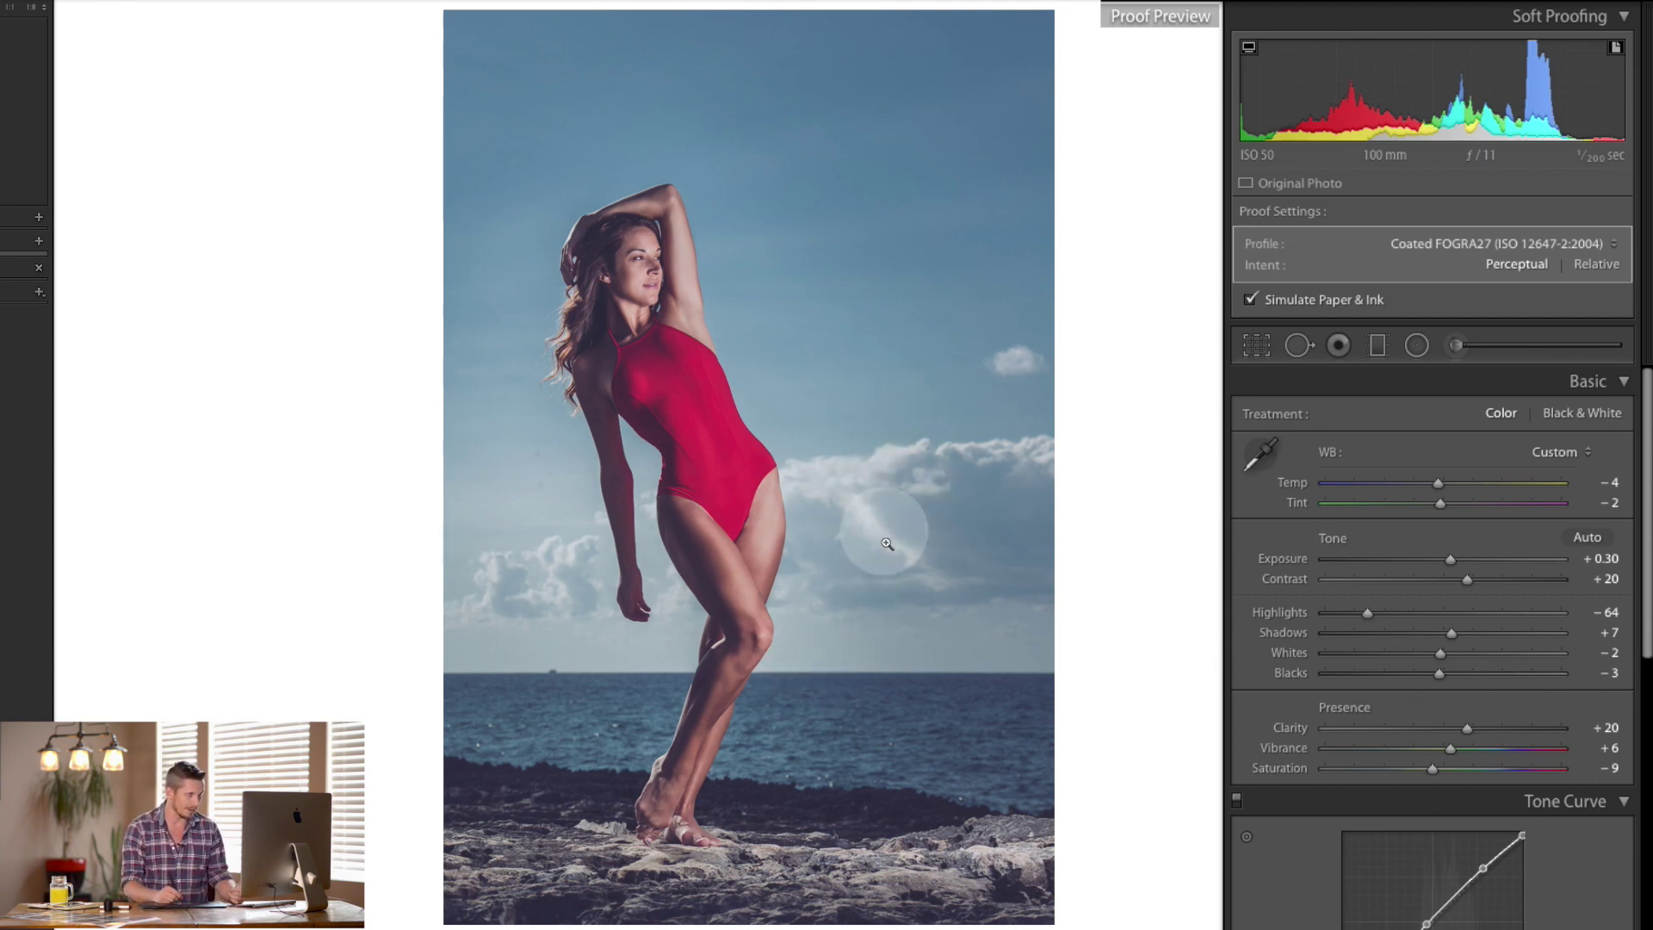
# Examine the swimsuit, thigh and upper body up close under the Perceptual intent with paper and ink simulation on.
pyautogui.click(668, 424)
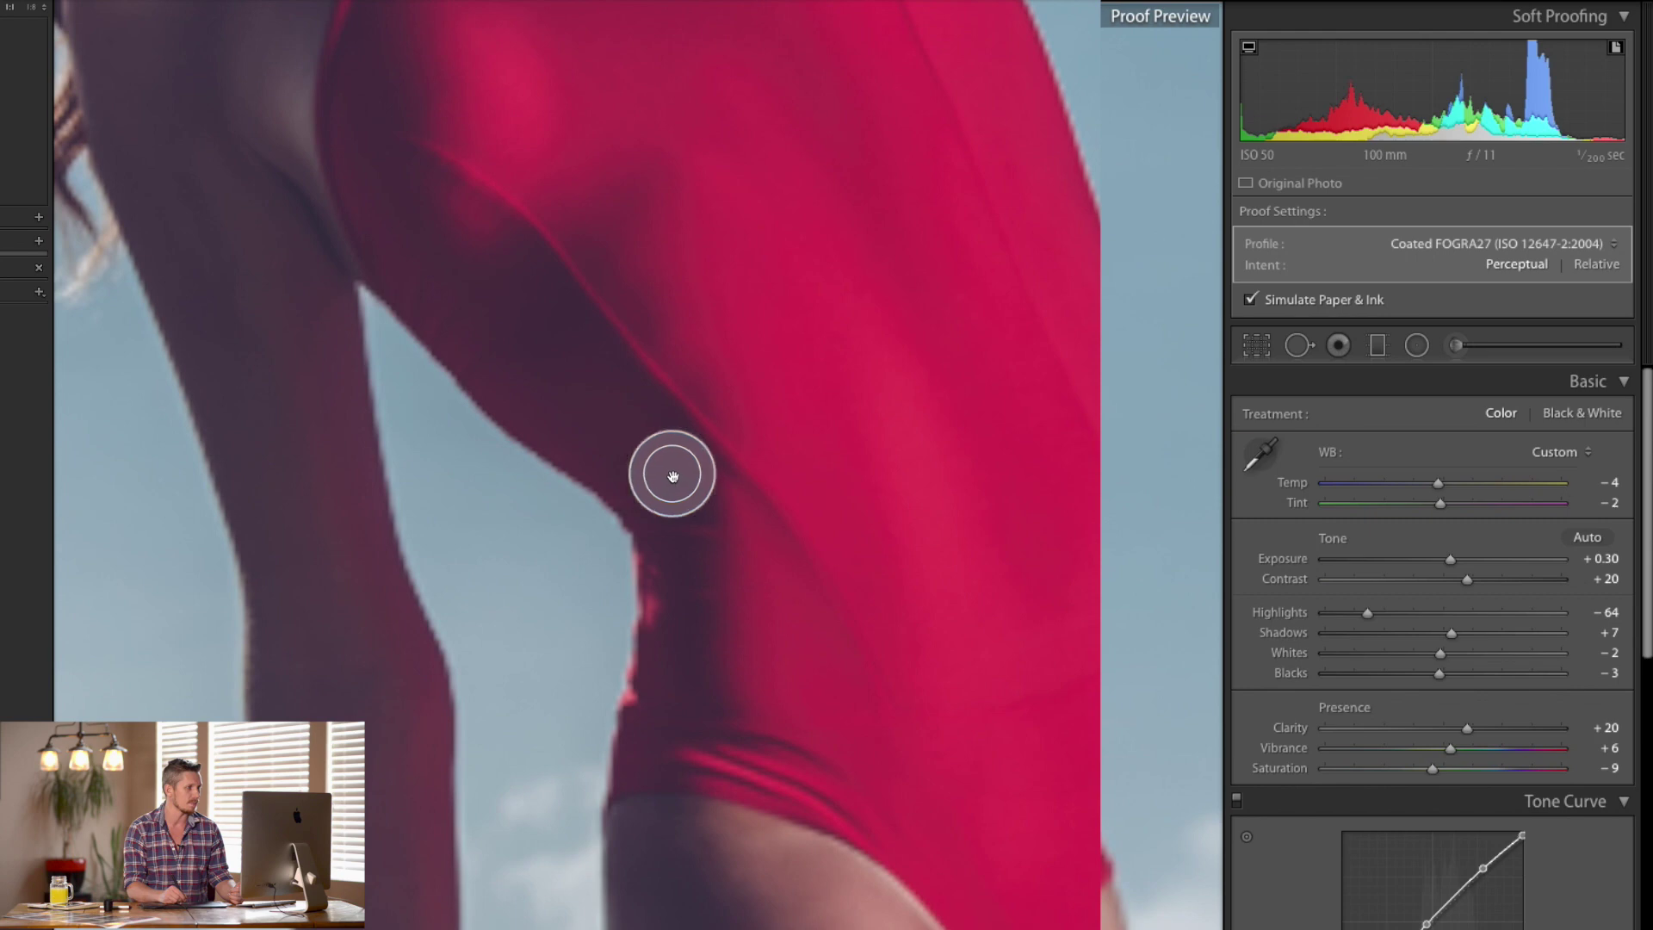
pyautogui.moveTo(685, 480); pyautogui.dragTo(649, 236)
pyautogui.moveTo(668, 461); pyautogui.dragTo(612, 243)
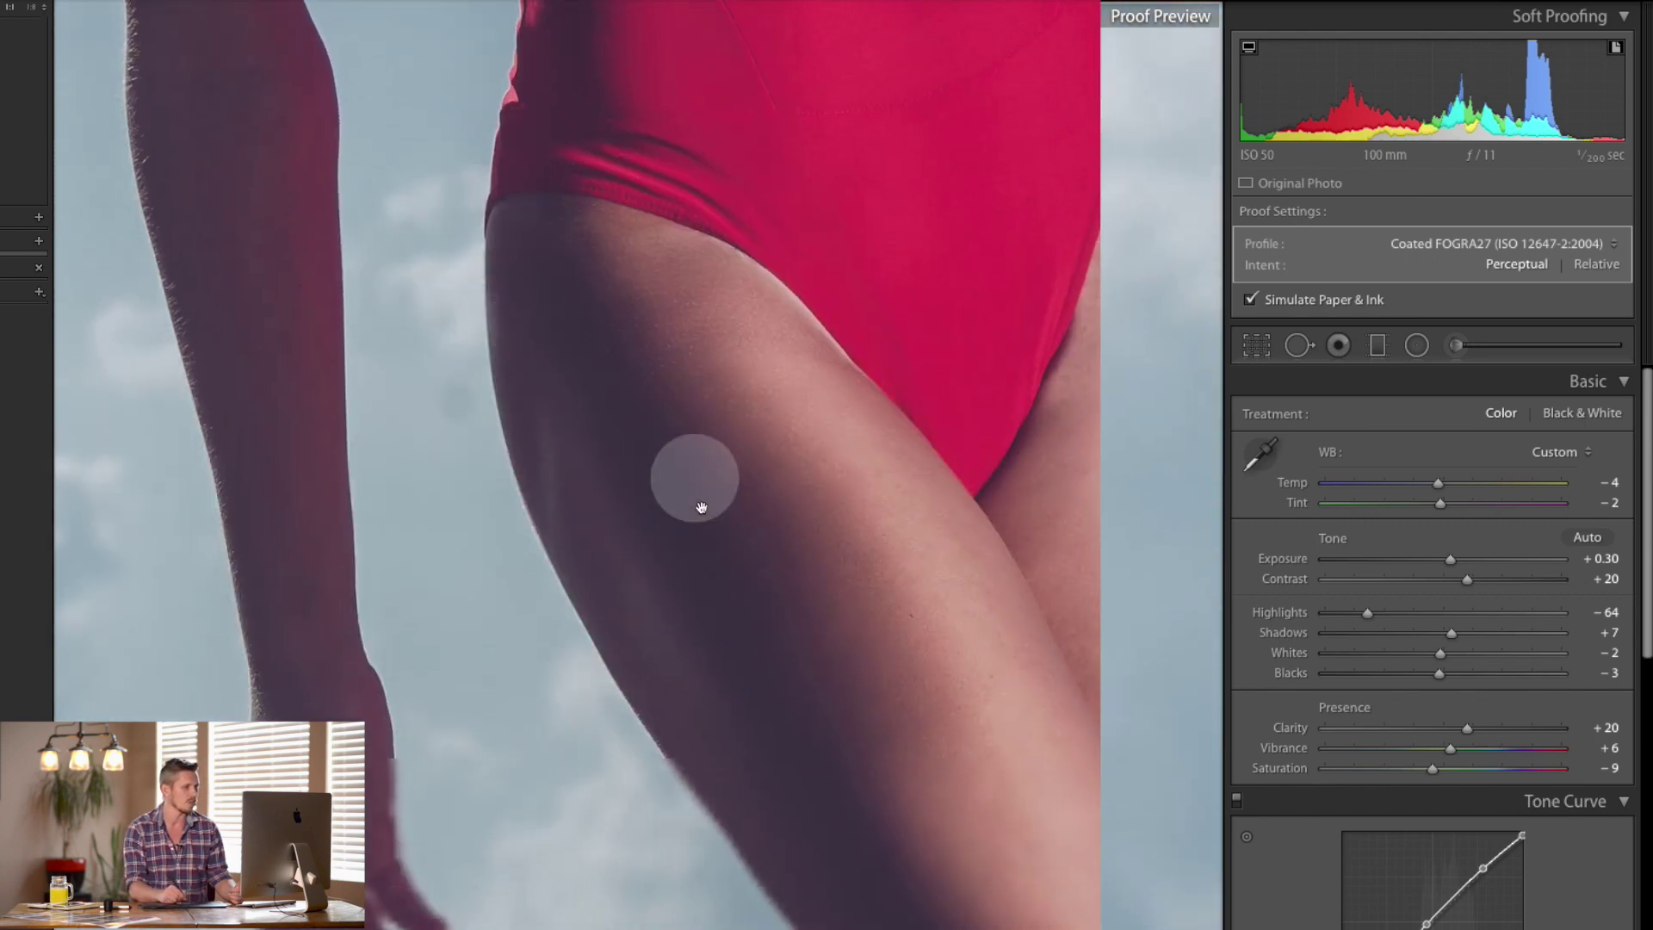
pyautogui.moveTo(591, 313); pyautogui.dragTo(730, 575)
pyautogui.moveTo(680, 282); pyautogui.dragTo(841, 580)
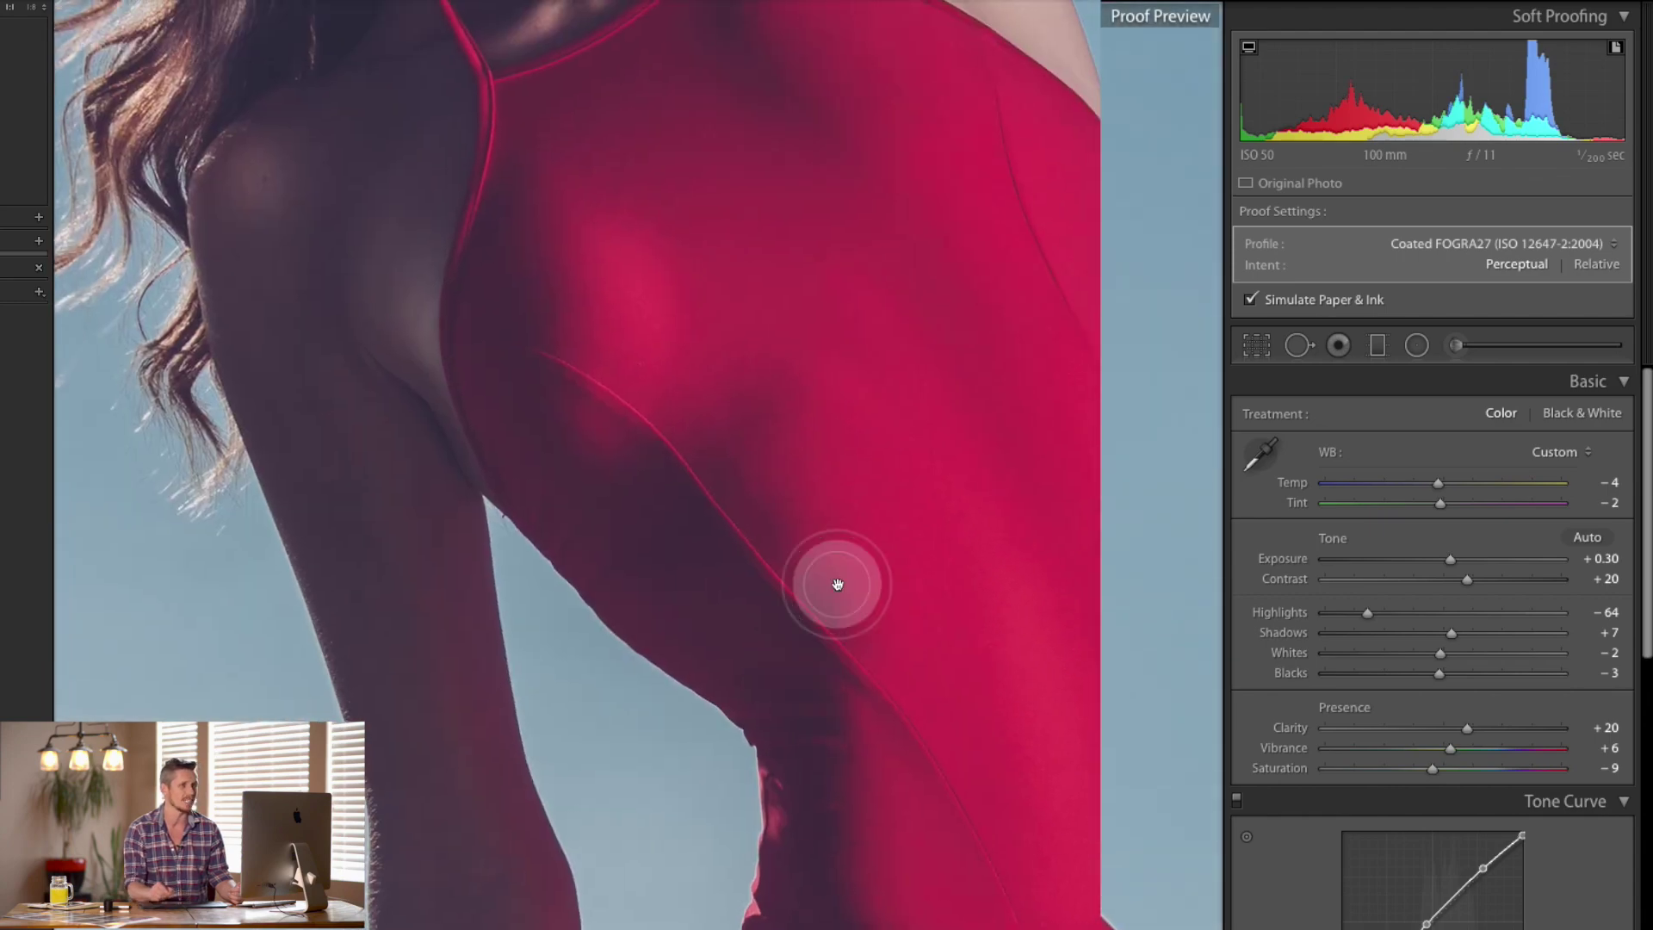
# Set the proof profile to Epson Stylus Pro 9890_9908_7890_7908 PremiumSemimattePhotoPaper260 and show the whole photo.
pyautogui.click(1536, 241)
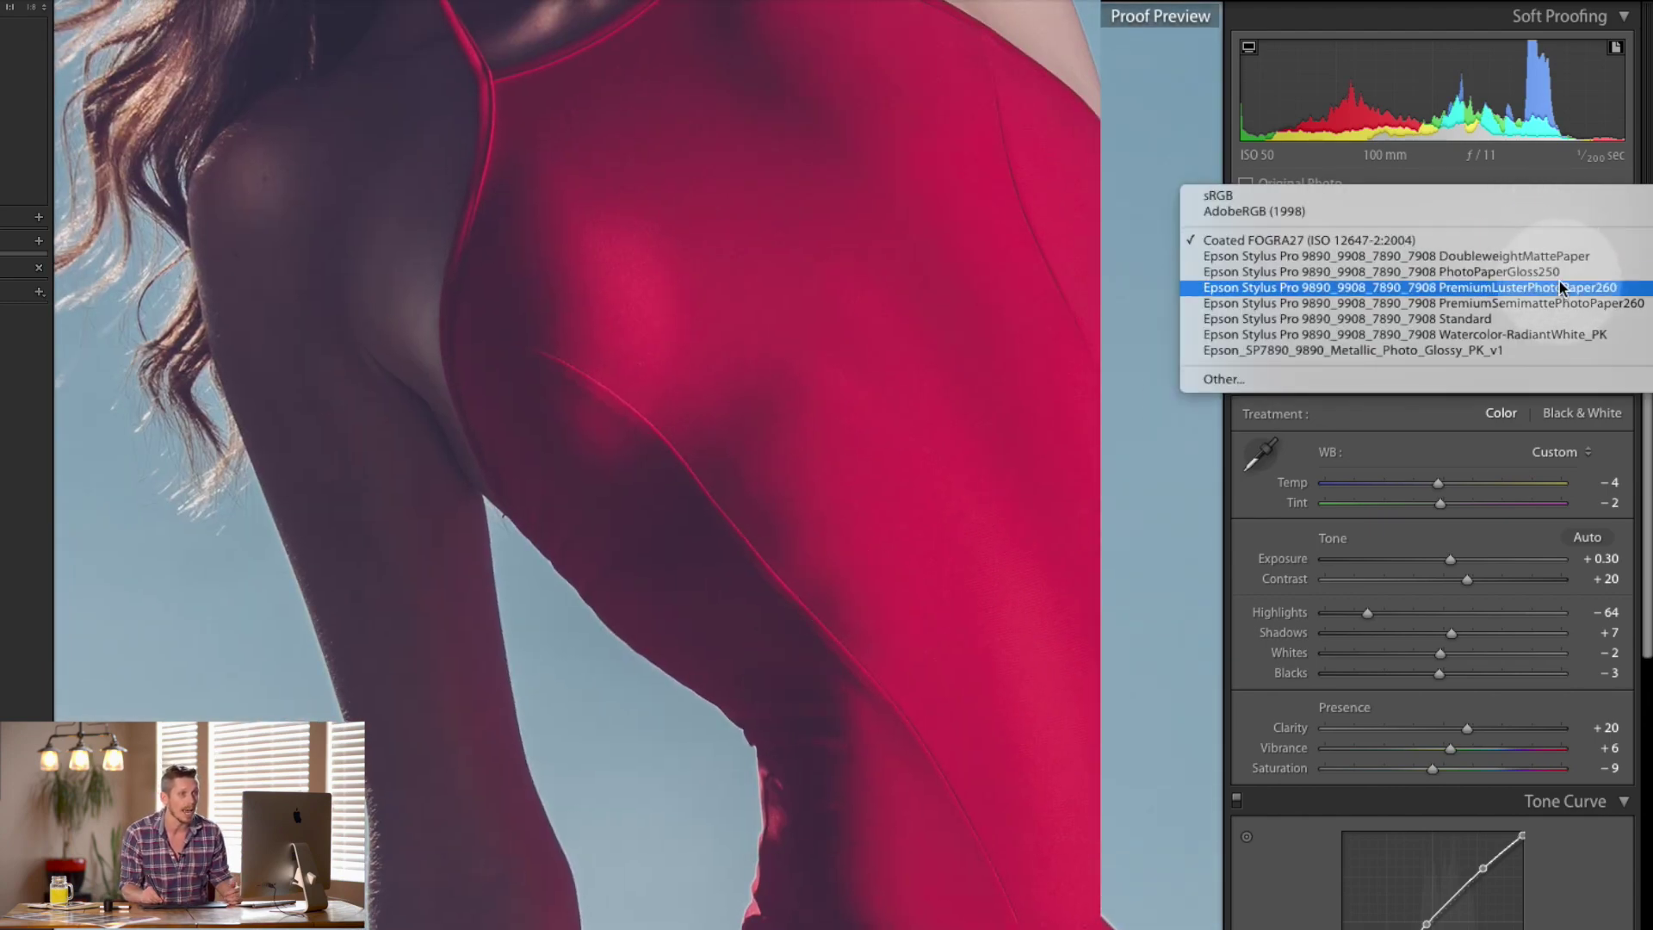
pyautogui.click(1586, 301)
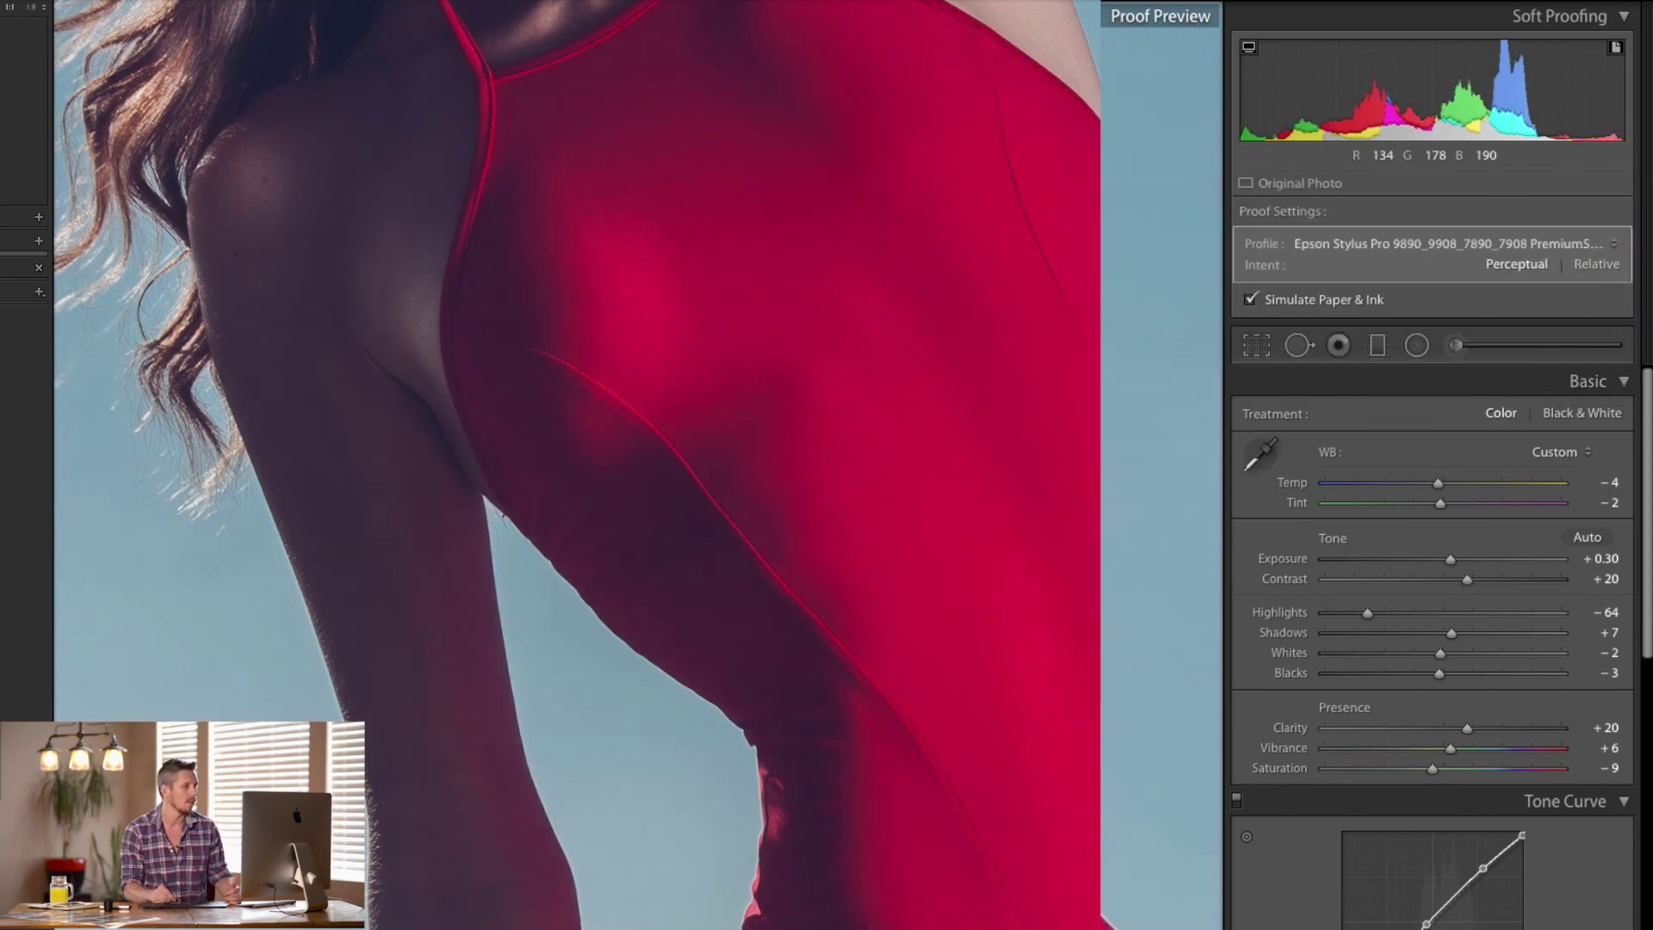
pyautogui.click(1089, 401)
# Compare the whole photo with paper and ink simulation on and off, and leave the simulation off.
pyautogui.click(1258, 298)
pyautogui.click(1262, 300)
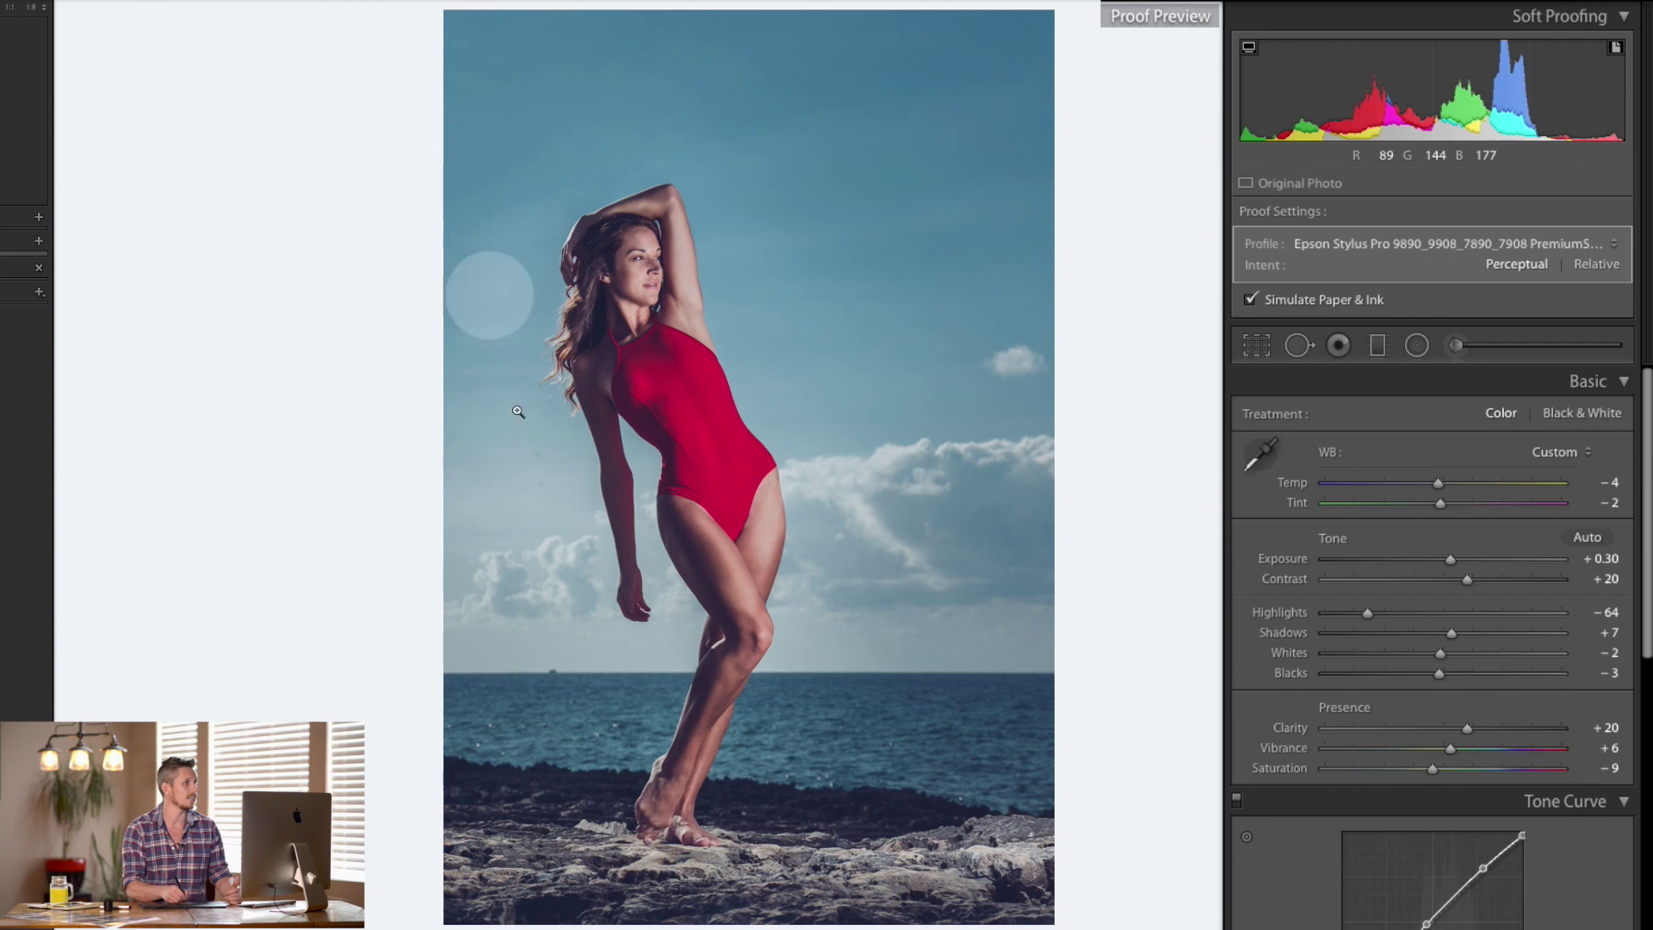
pyautogui.click(1251, 300)
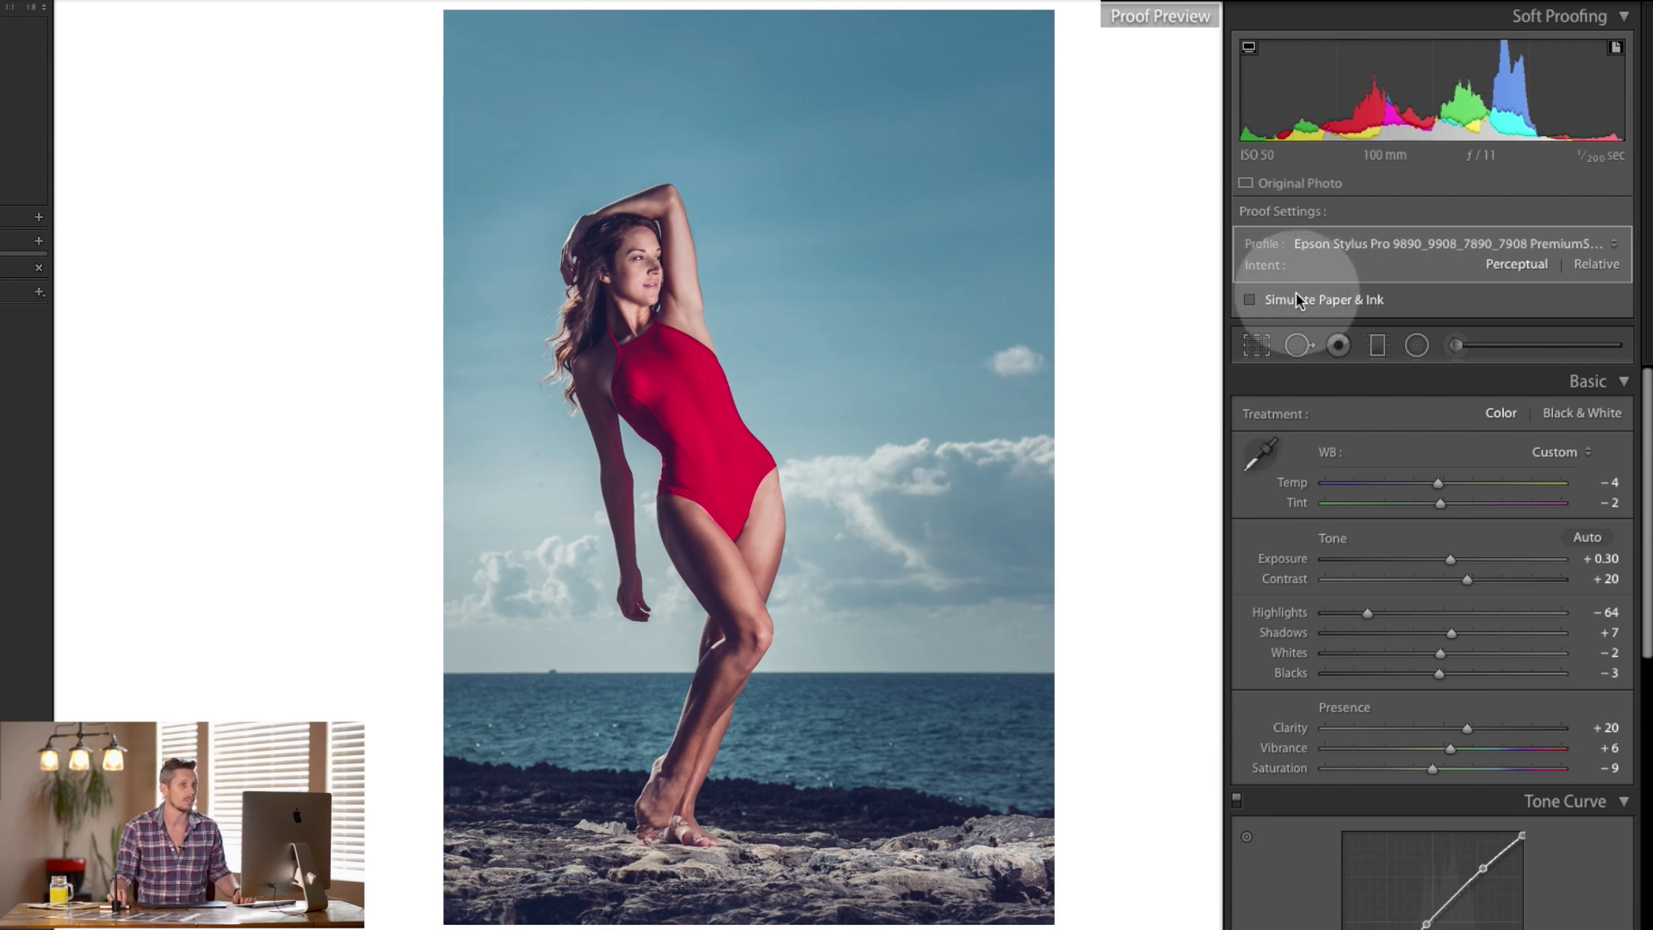
pyautogui.click(1273, 303)
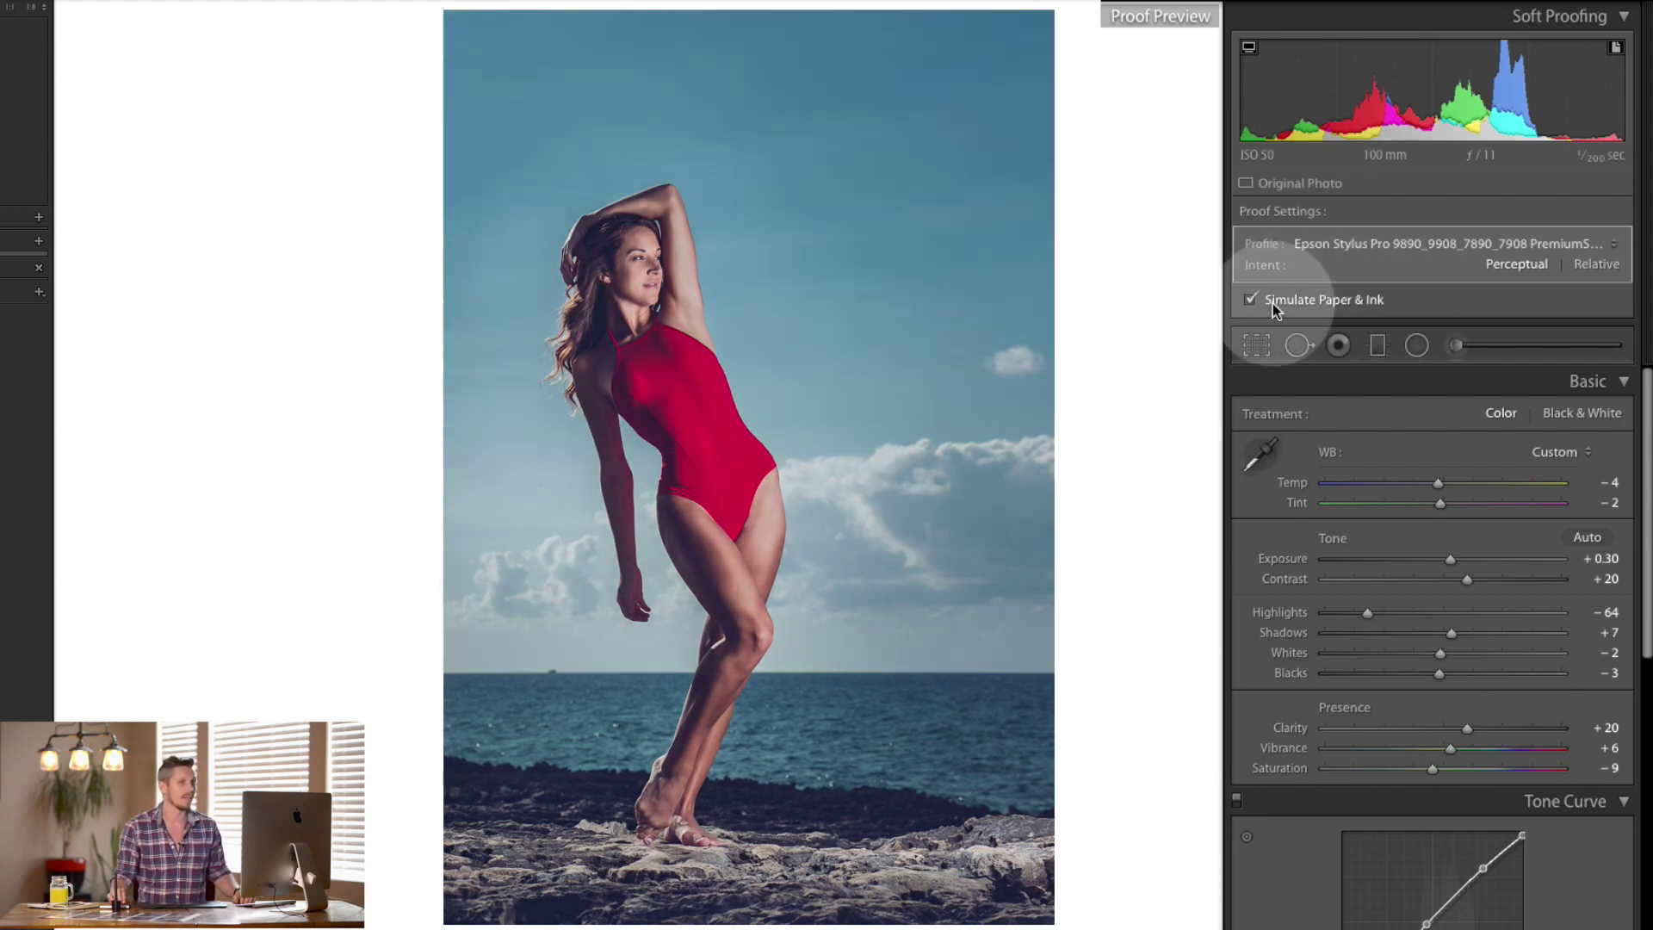
pyautogui.click(1273, 303)
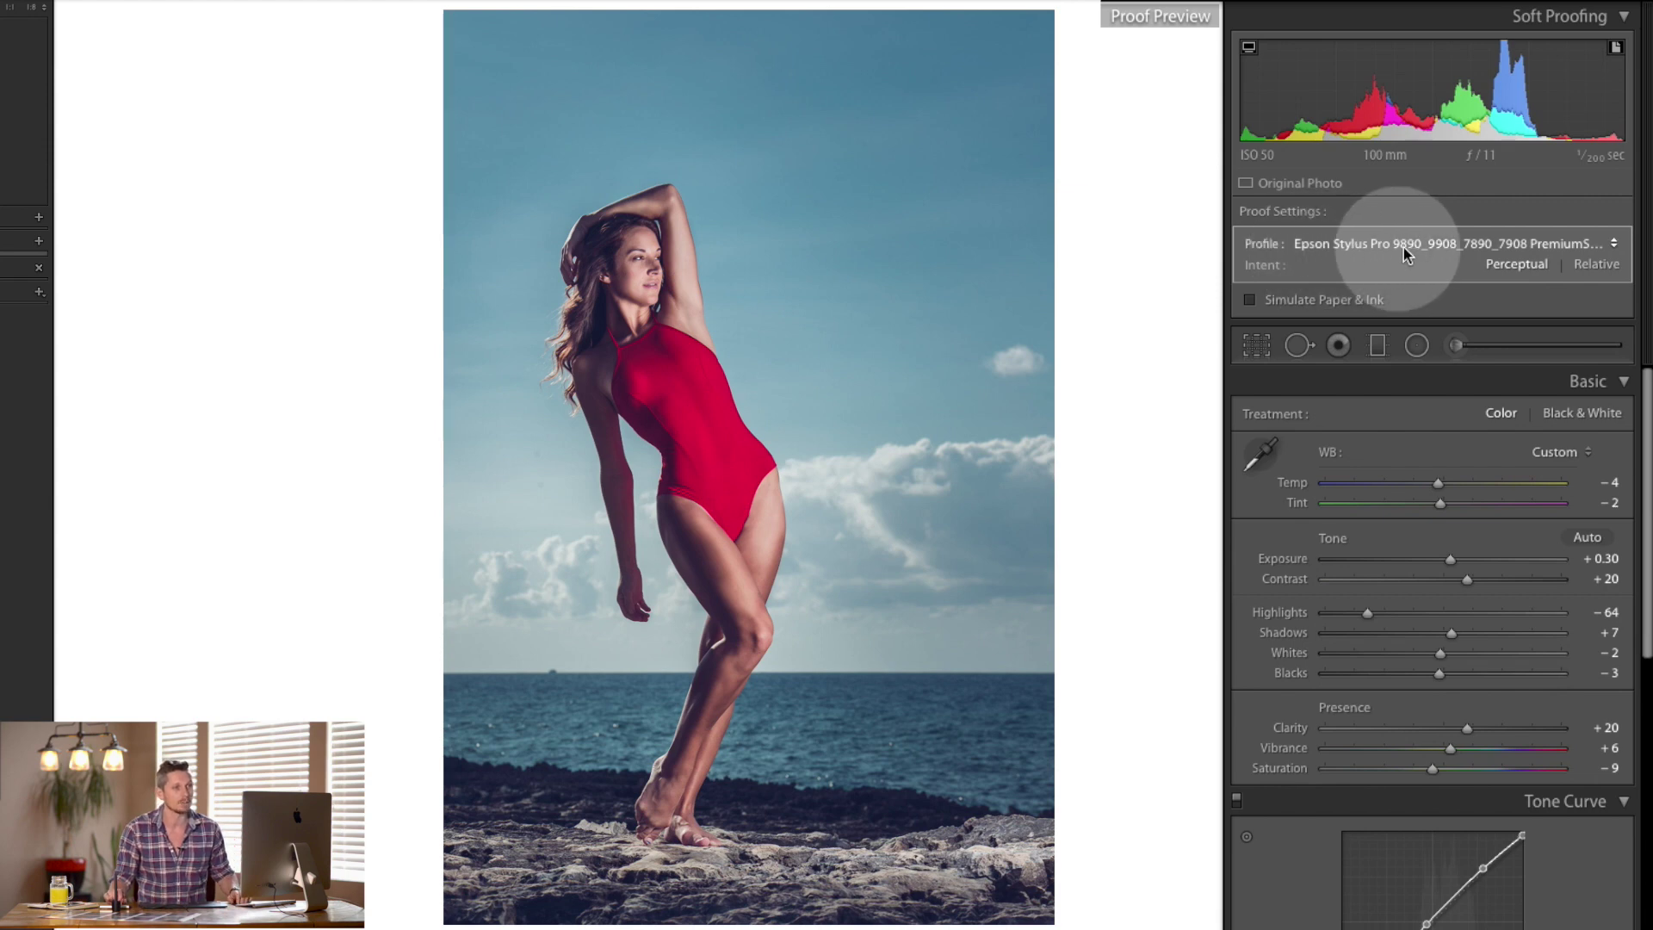
# Keep the PremiumSemimattePhotoPaper260 proof profile and open the proof copy in the Print module.
pyautogui.click(1579, 243)
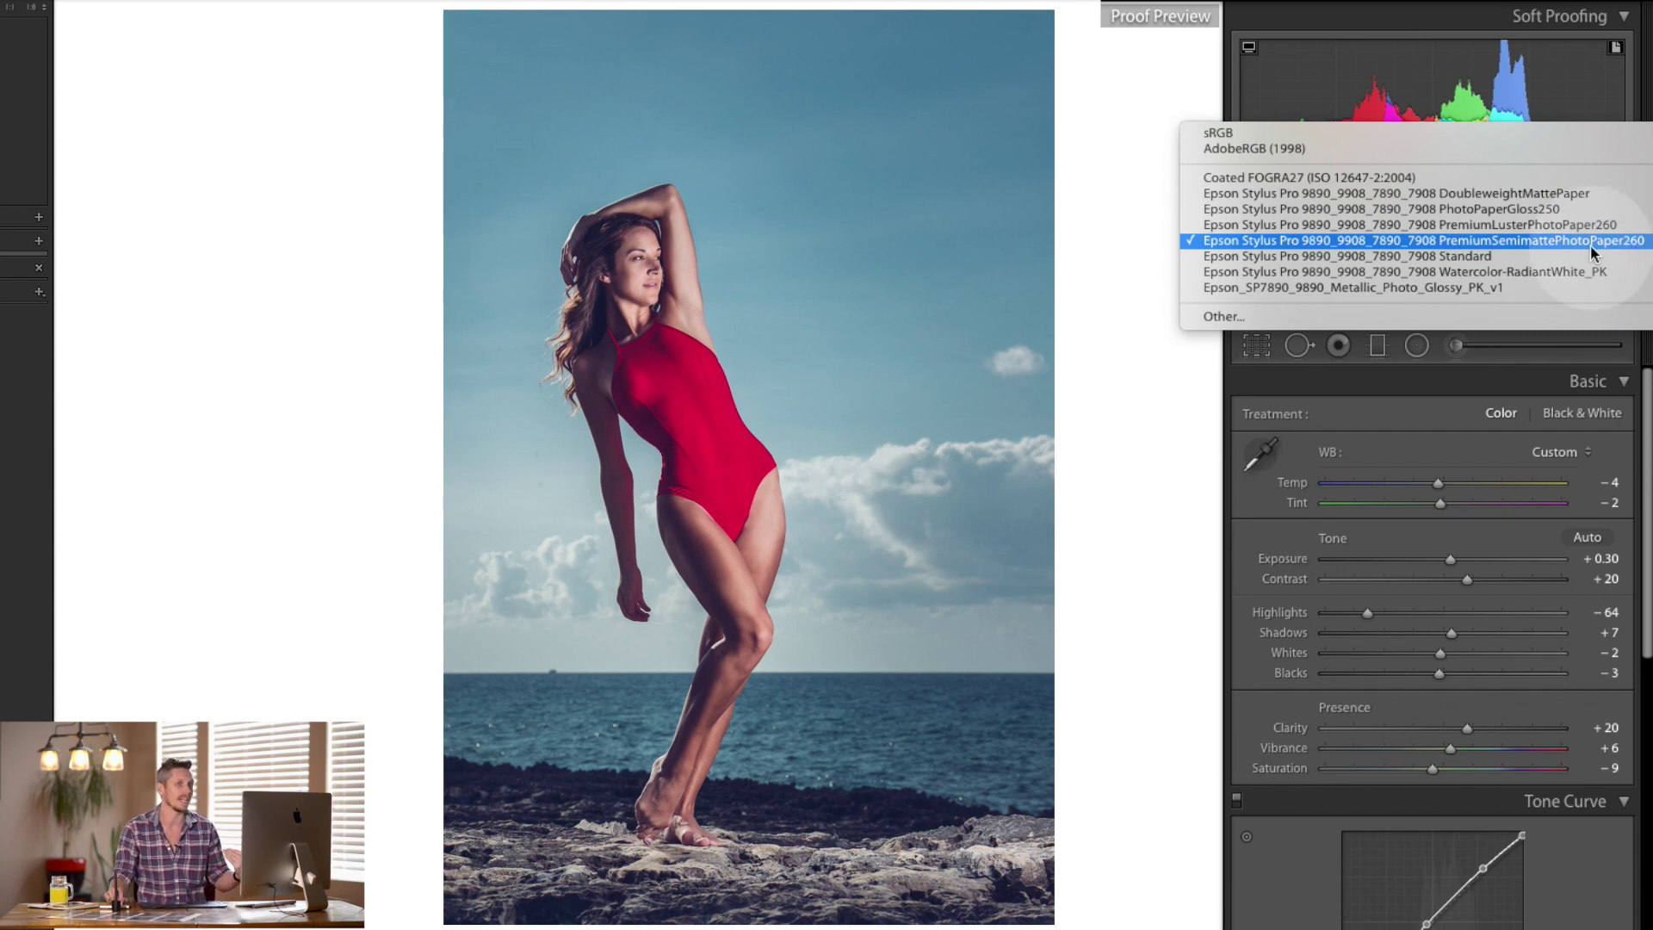
pyautogui.click(1589, 244)
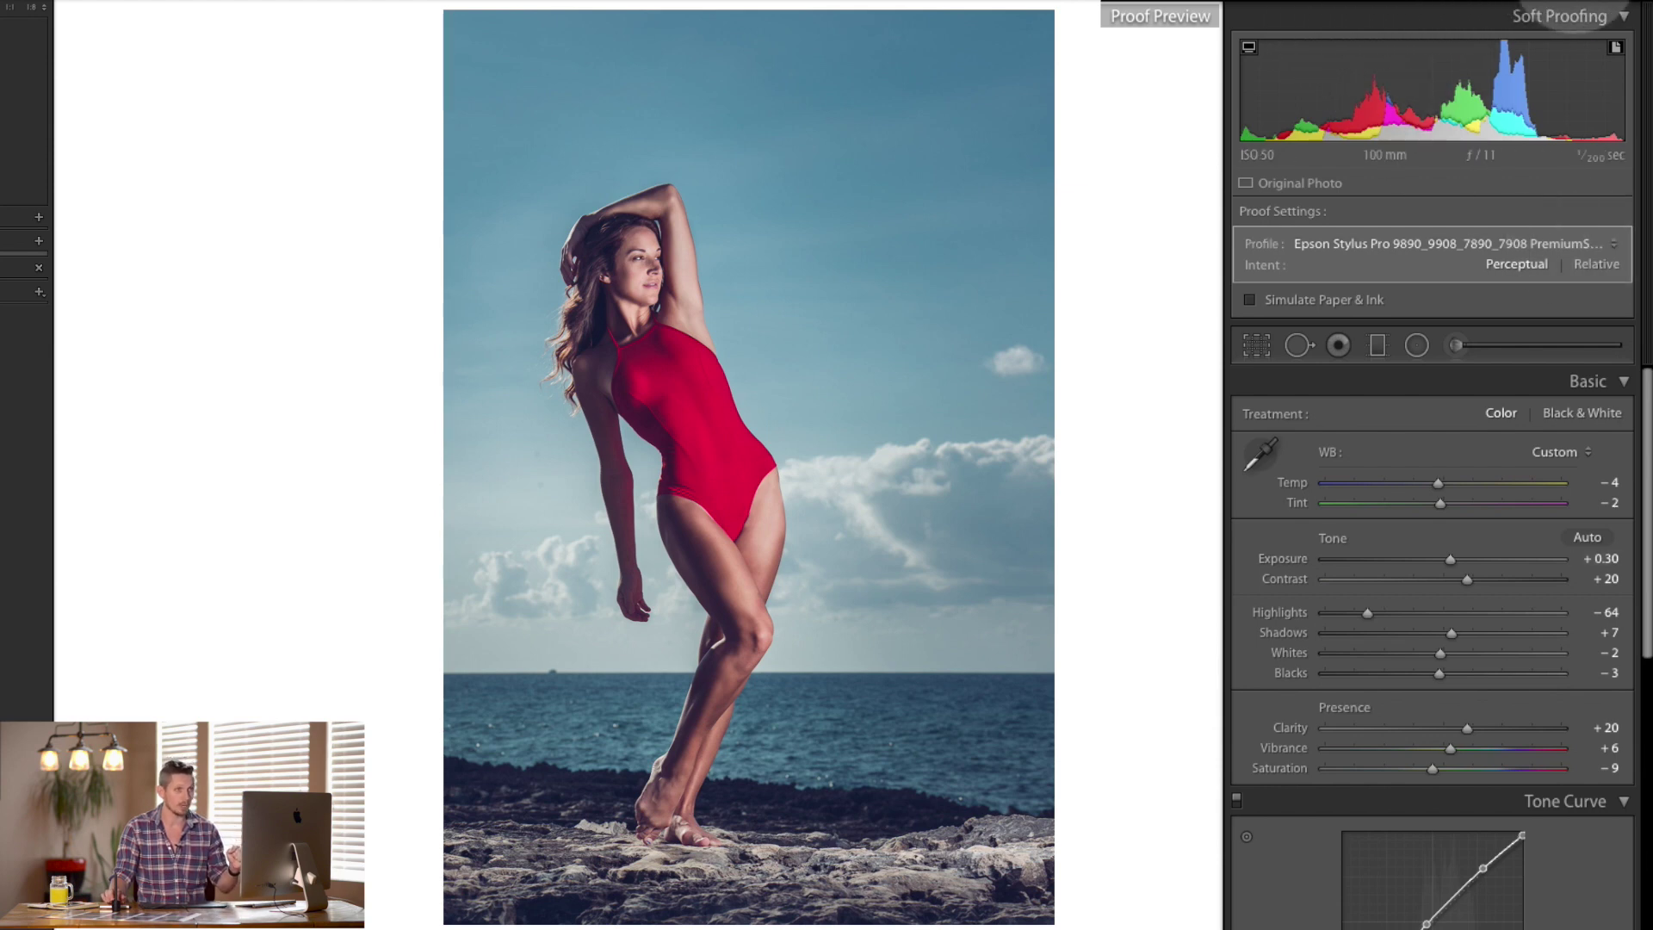
pyautogui.hotkey('ctrl', 'alt', 'p')
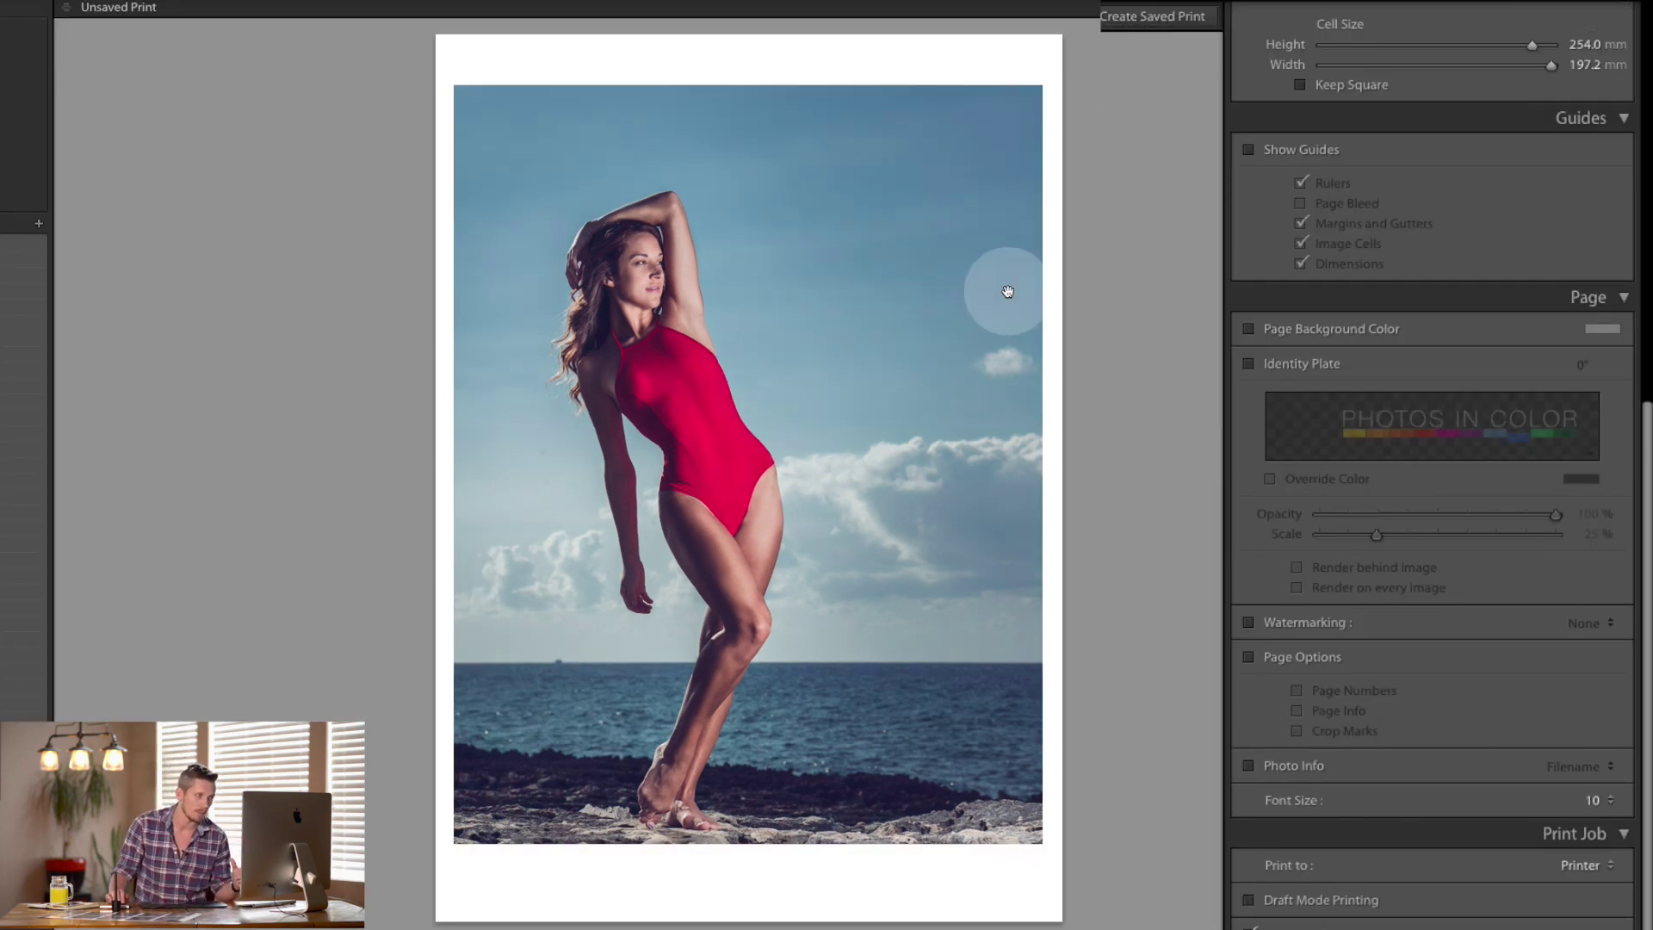